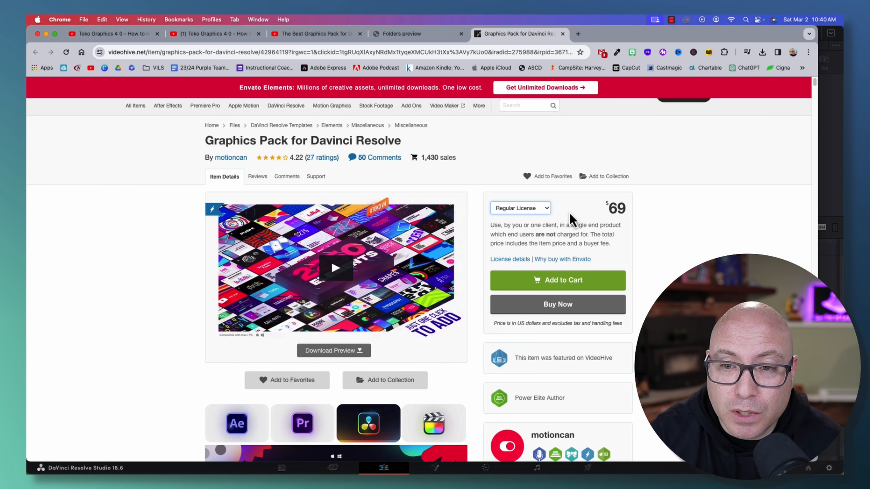
Check the license types offered in the purchase section of the Graphics Pack for Davinci Resolve page
left_click(542, 212)
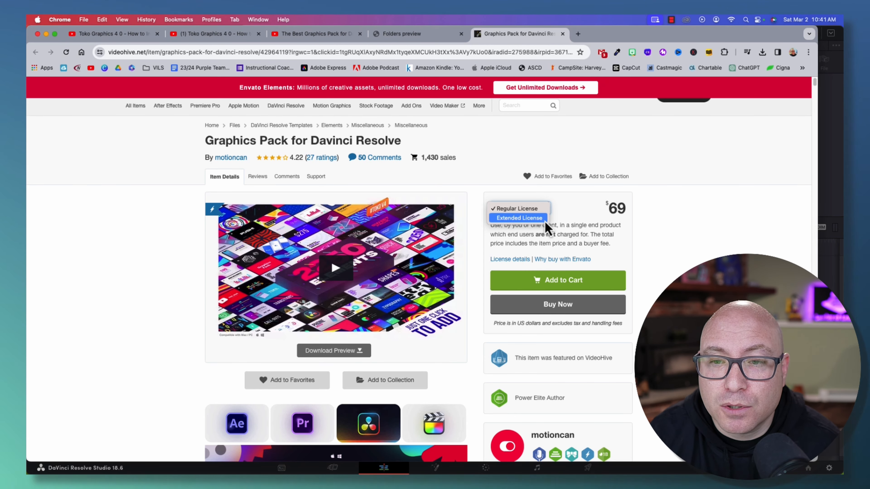
left_click(565, 219)
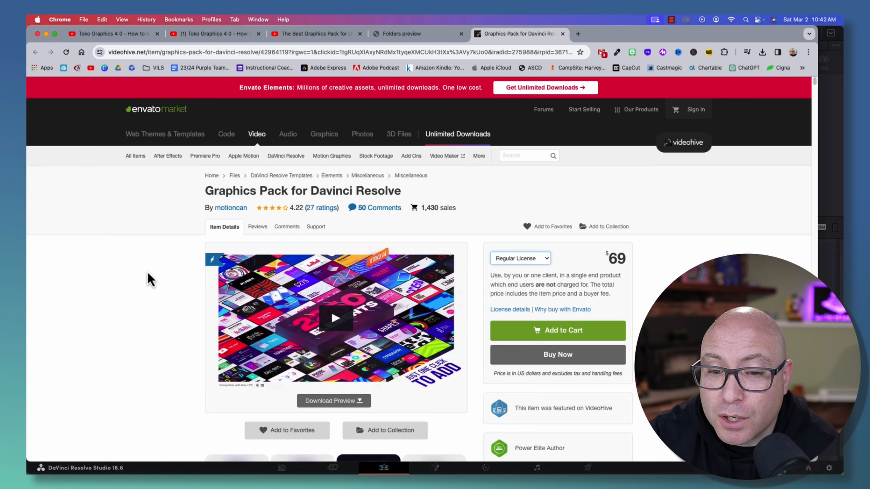
scroll(148, 273, "down", 3)
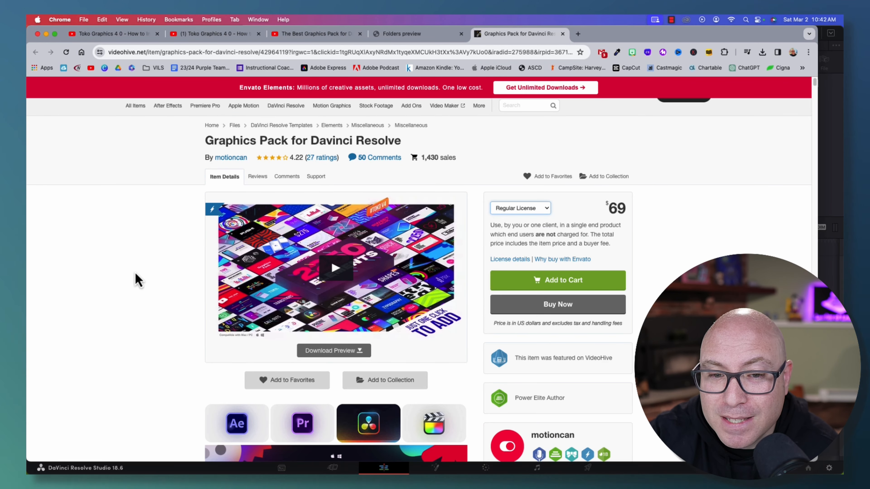
scroll(137, 280, "down", 4)
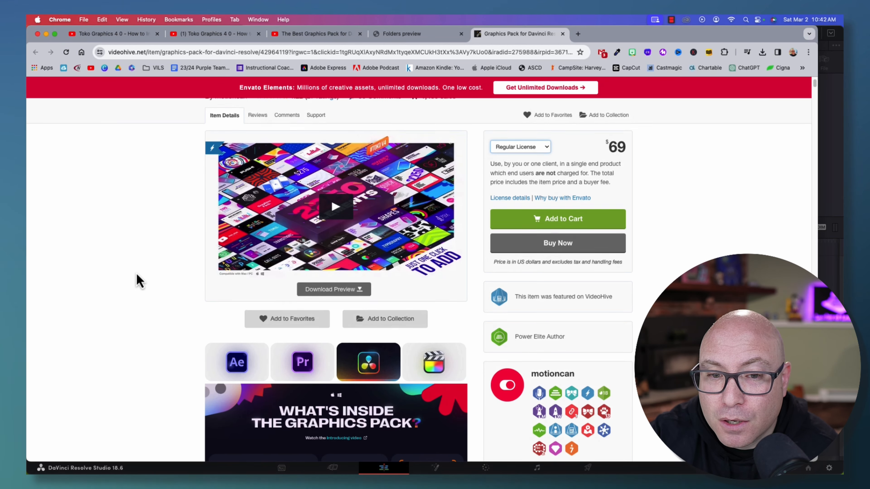
scroll(137, 280, "up", 1)
scroll(145, 307, "up", 3)
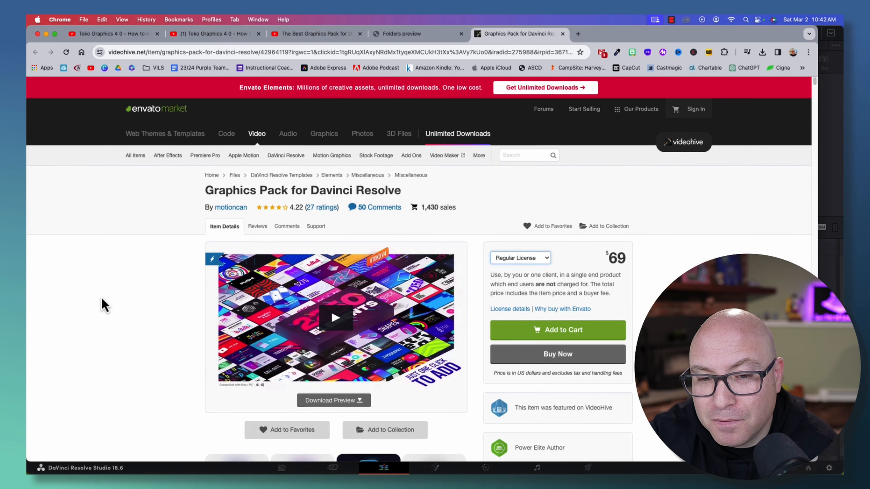
Review the graphics pack's item description, from the included features and resizing support to the Typography category samples
scroll(104, 305, "down", 7)
scroll(103, 304, "down", 12)
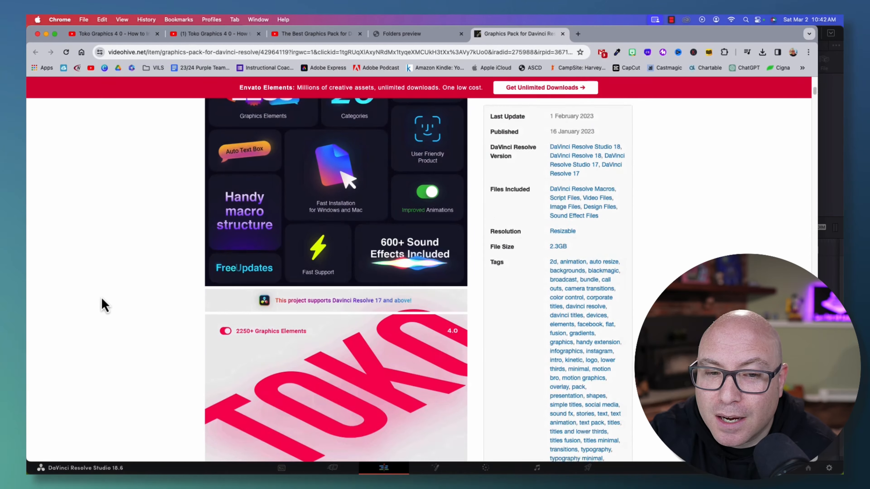
scroll(104, 305, "down", 13)
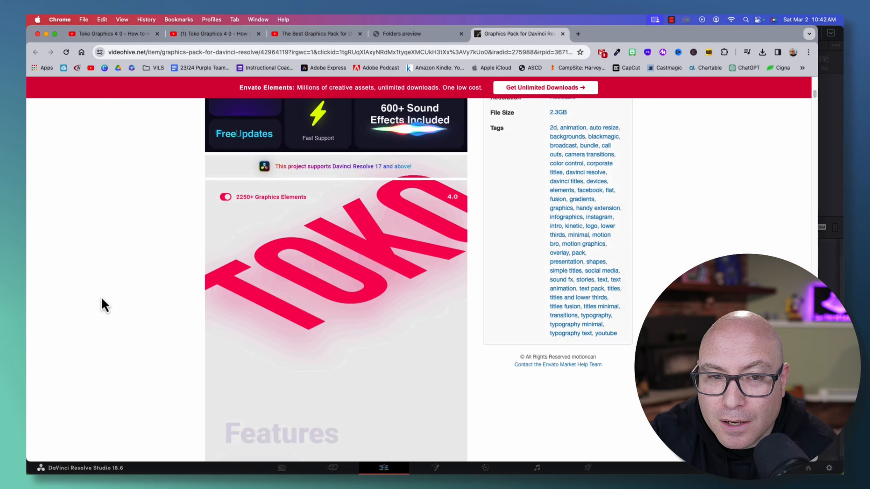
scroll(103, 305, "down", 9)
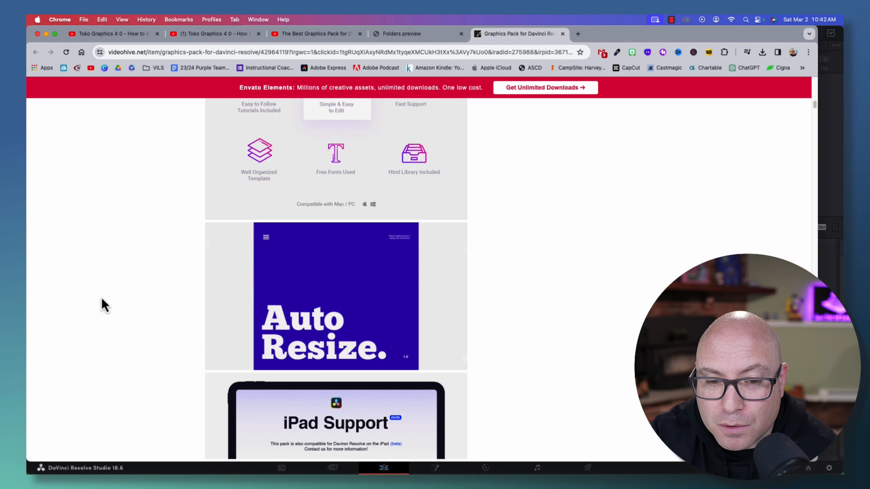
scroll(155, 282, "down", 1)
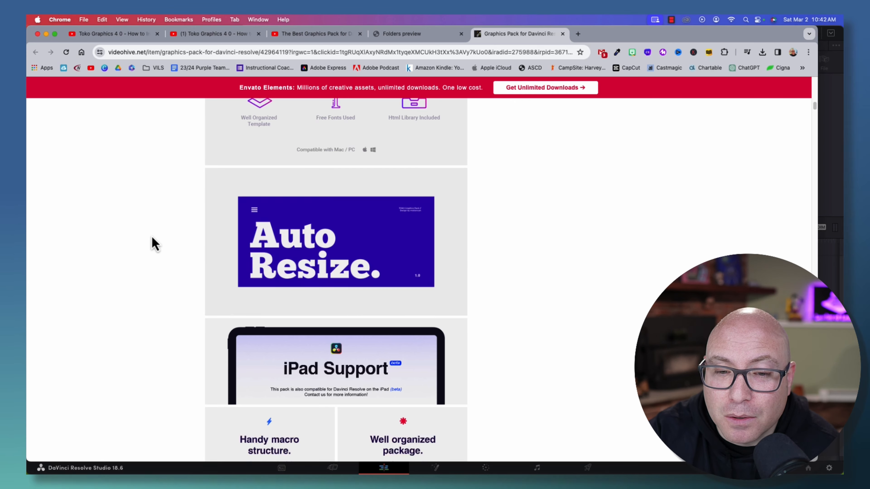
scroll(152, 254, "down", 15)
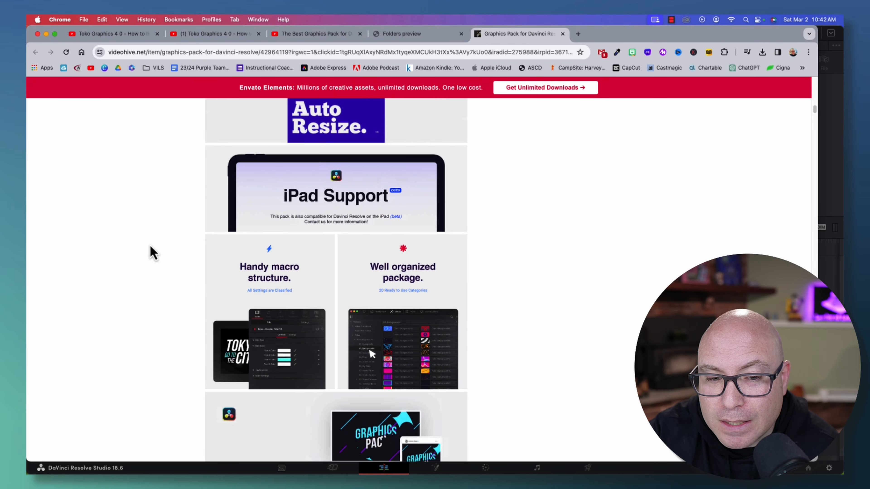
scroll(152, 253, "down", 2)
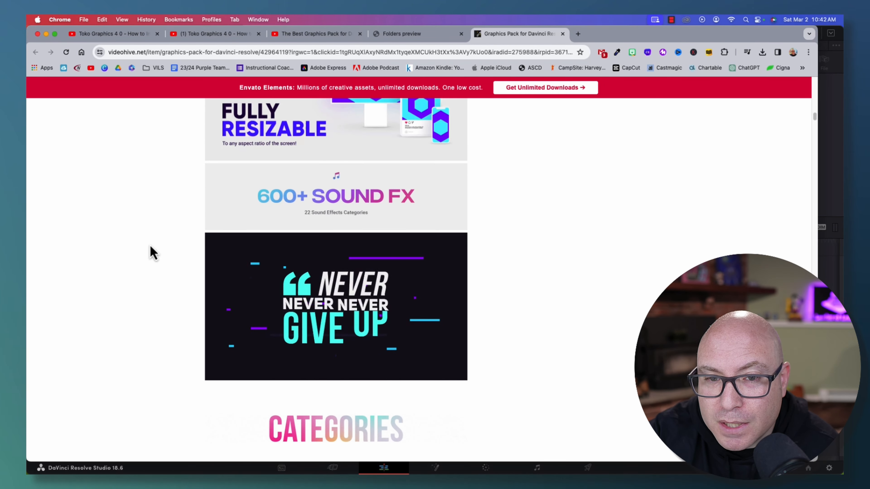
scroll(152, 253, "down", 4)
scroll(151, 248, "down", 12)
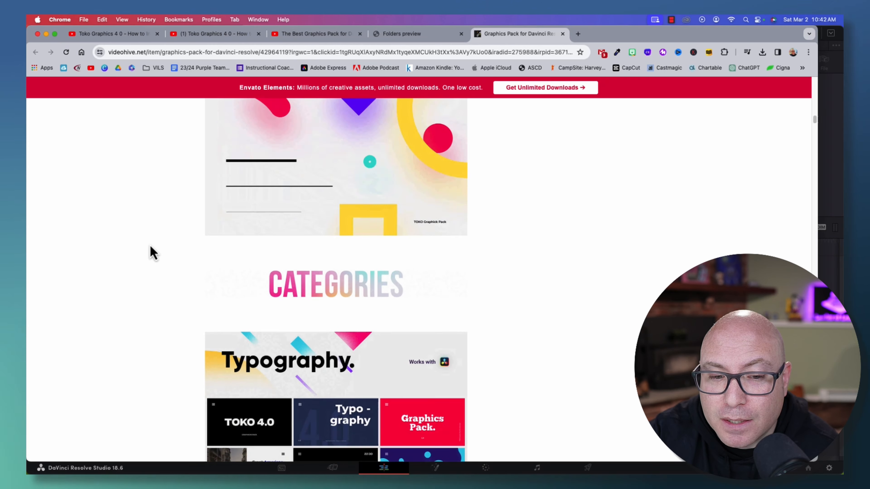
scroll(149, 246, "down", 5)
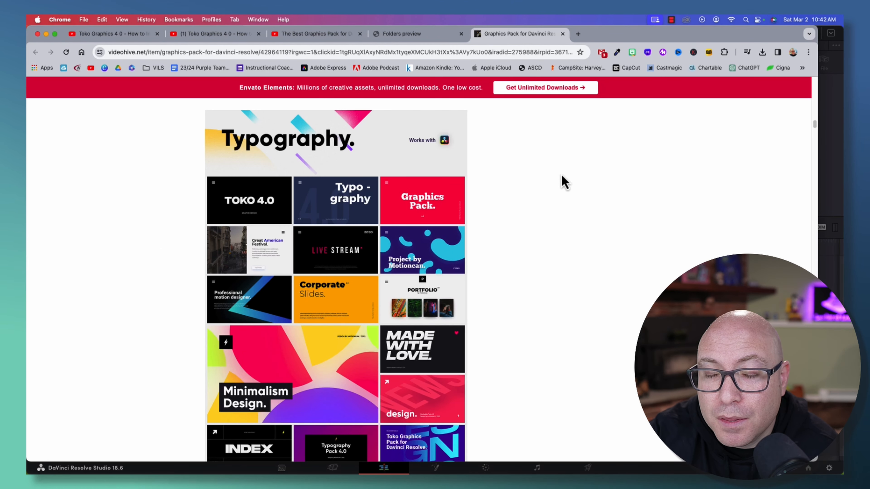
Open the Folders preview page and browse the Typography, Backgrounds and Social Media previews
left_click(441, 38)
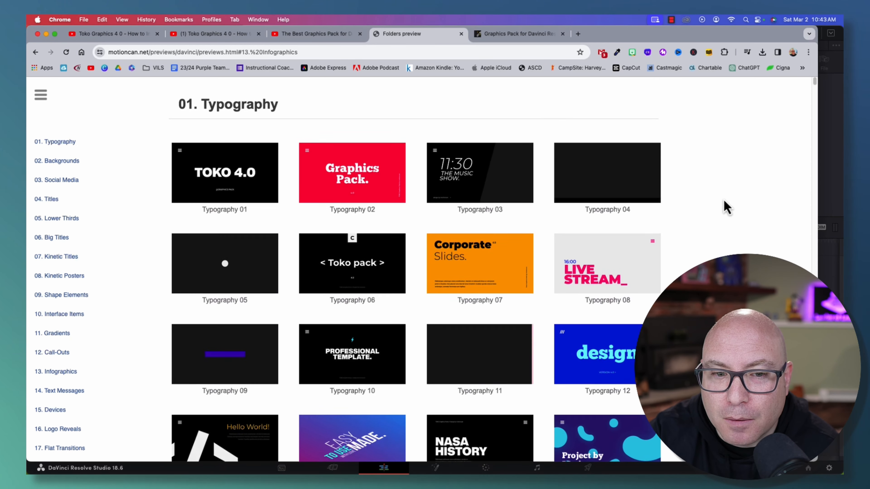
scroll(723, 199, "down", 5)
scroll(723, 201, "down", 20)
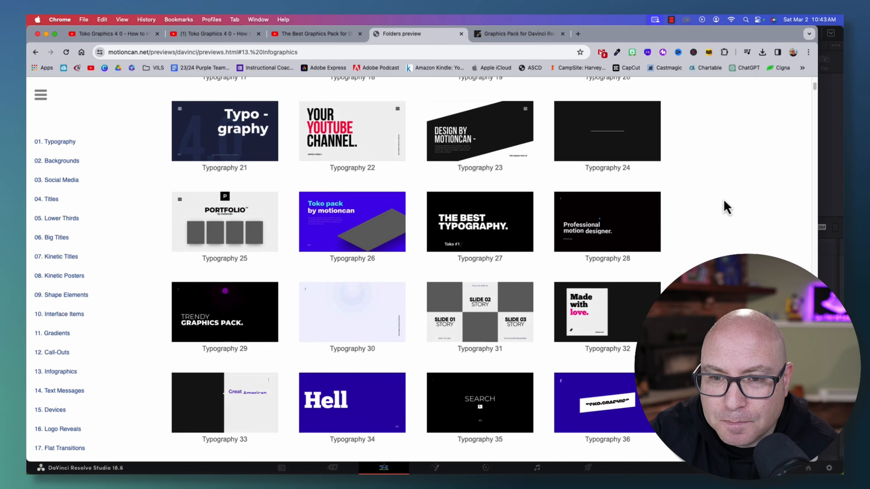
scroll(723, 198, "down", 20)
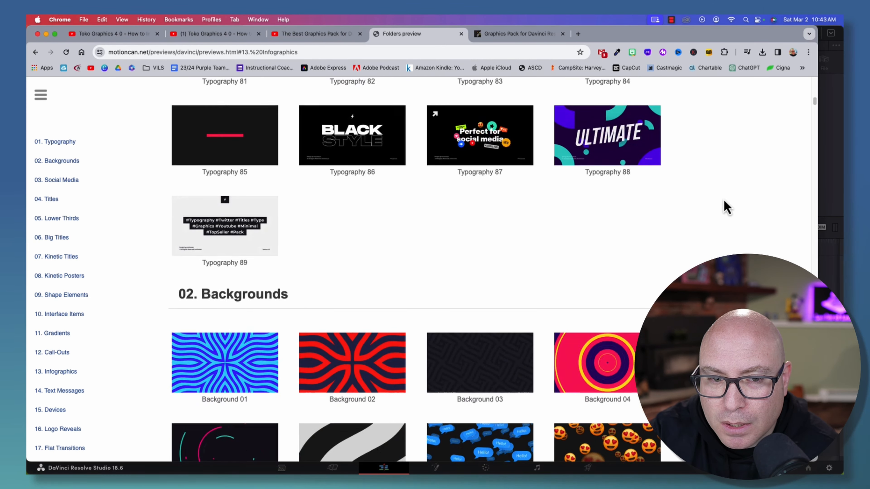
scroll(723, 199, "down", 20)
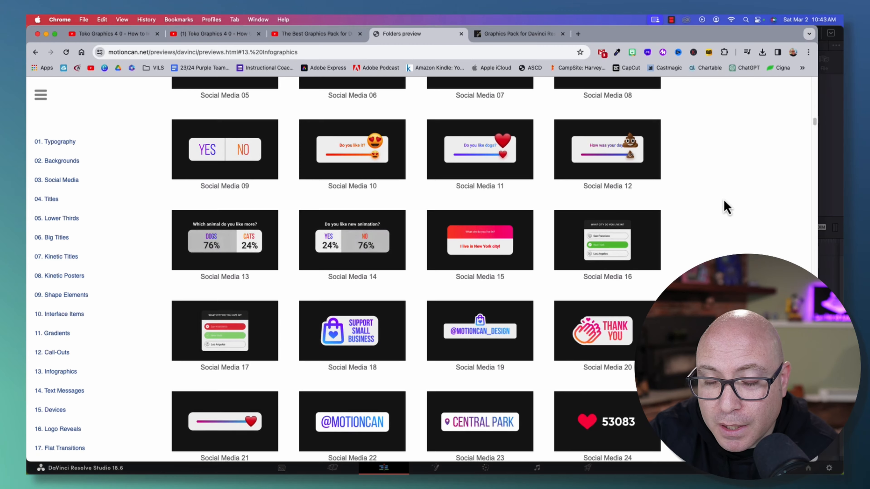
scroll(723, 202, "down", 7)
scroll(723, 201, "down", 20)
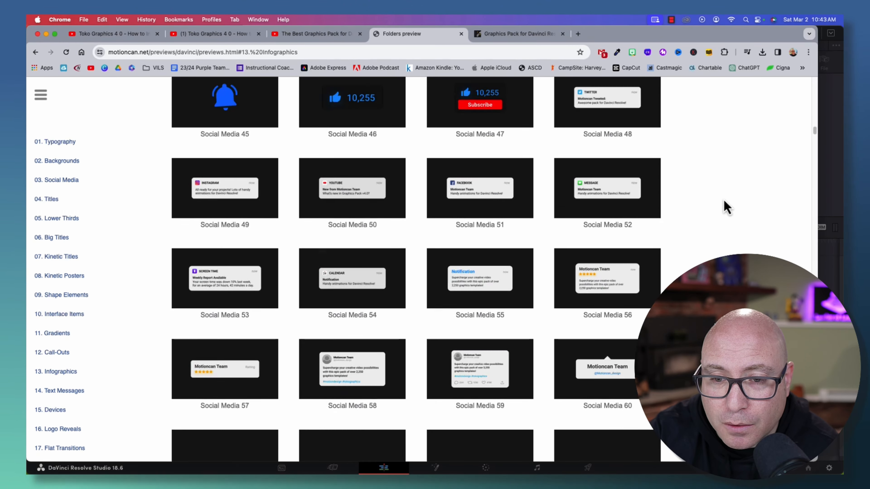
scroll(724, 202, "down", 15)
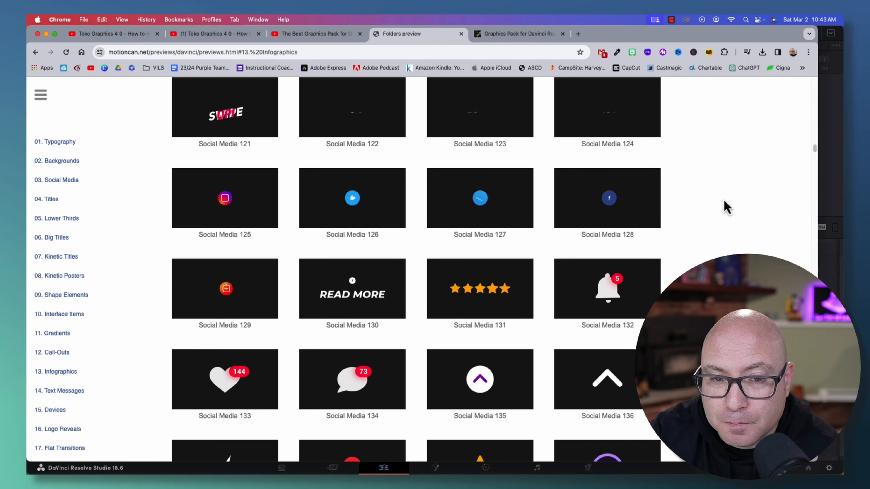
scroll(723, 201, "down", 12)
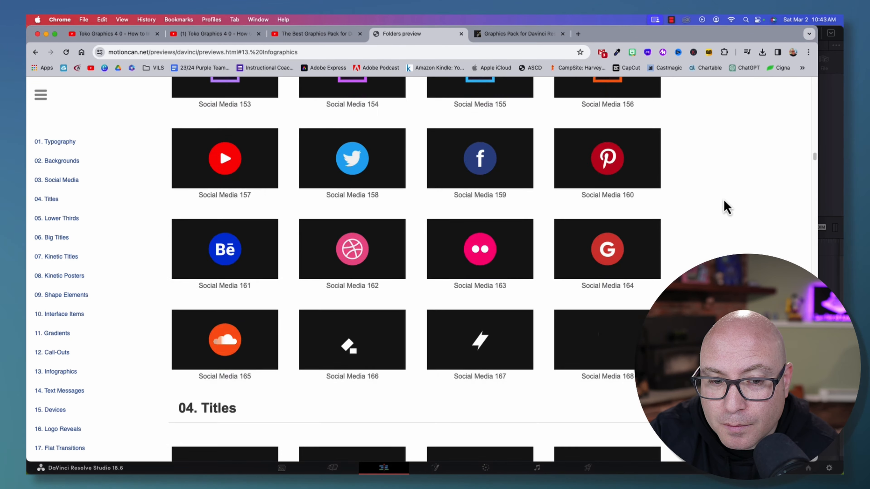
Browse the animated previews in the 04. Titles category down to the start of the lower thirds
scroll(724, 200, "down", 1)
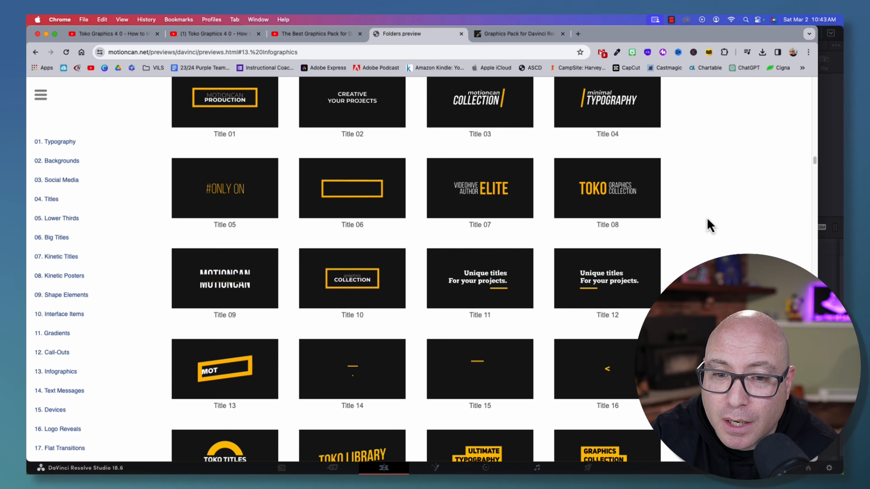
scroll(710, 225, "down", 3)
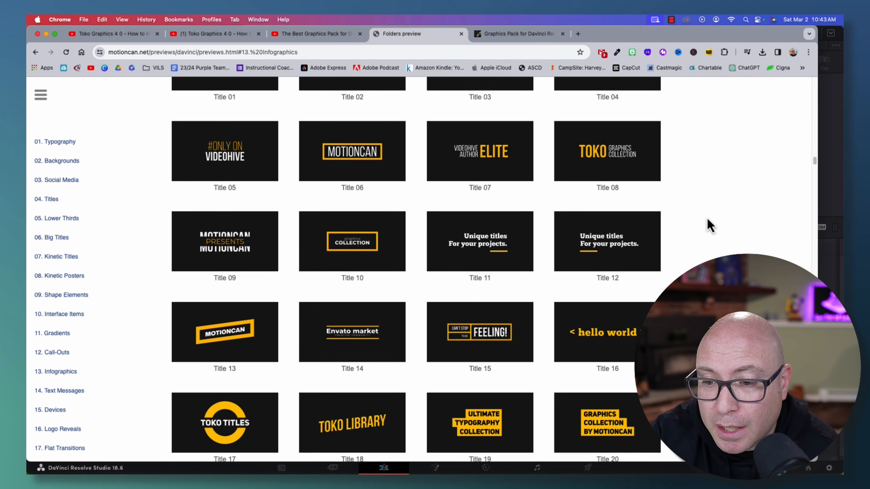
scroll(709, 226, "down", 5)
scroll(710, 225, "down", 7)
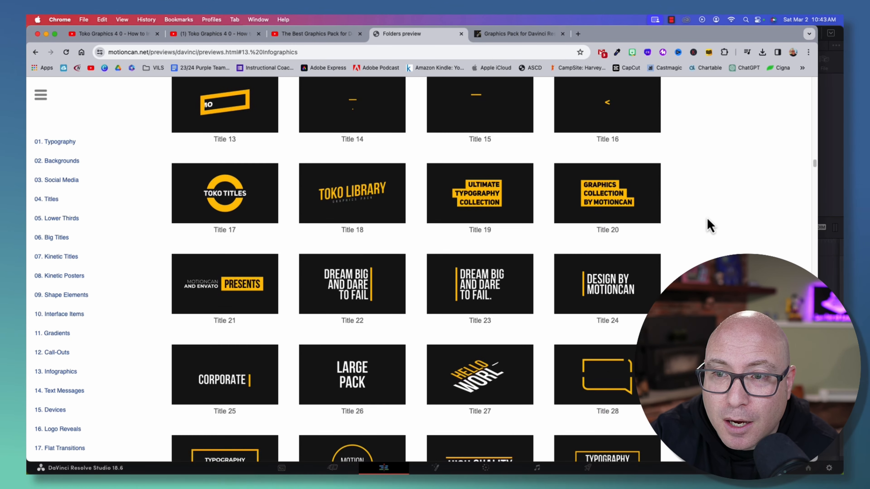
scroll(710, 226, "down", 4)
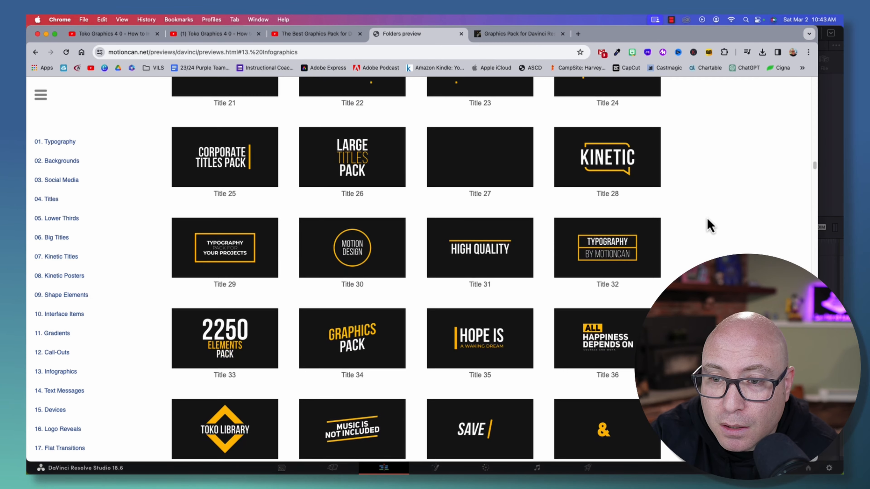
scroll(709, 225, "down", 20)
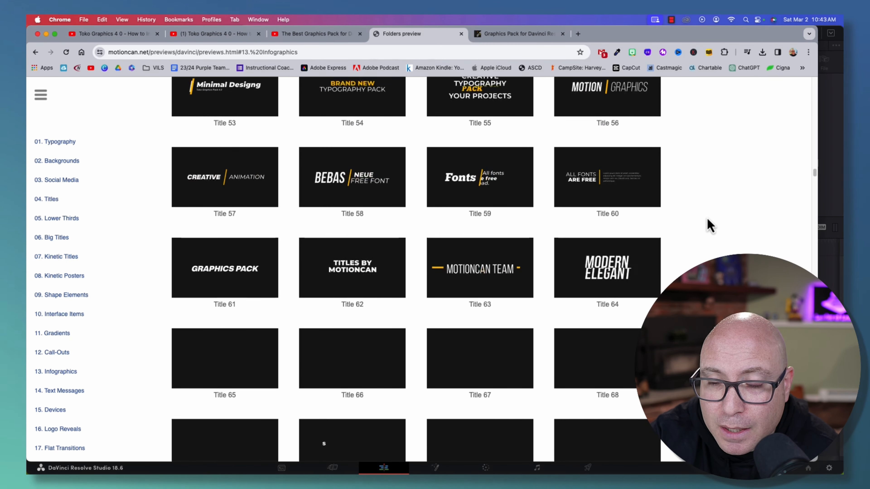
scroll(709, 226, "down", 2)
scroll(709, 225, "down", 10)
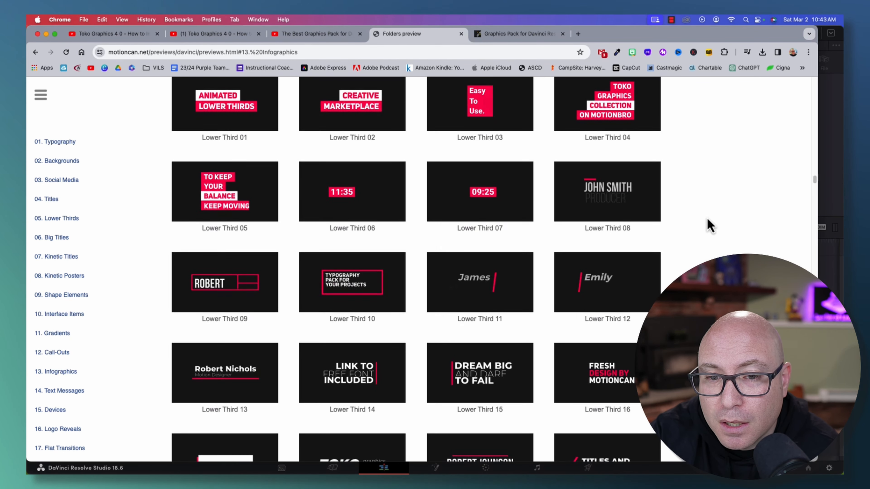
Look through the Lower Thirds and Big Titles previews, continuing to the Shape Elements category
scroll(710, 226, "down", 20)
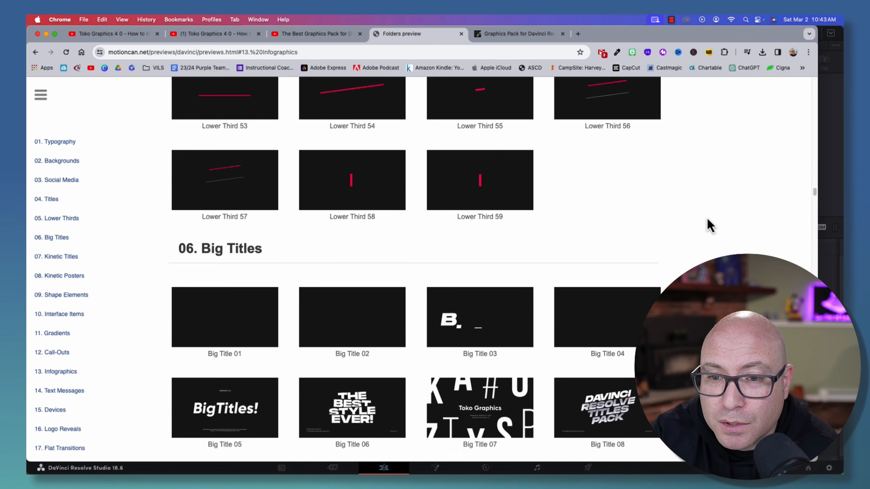
scroll(710, 226, "down", 6)
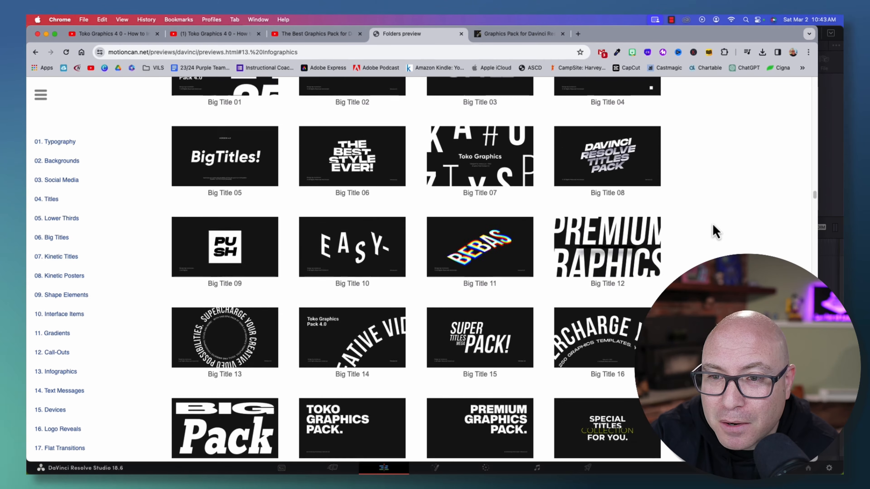
scroll(716, 231, "down", 14)
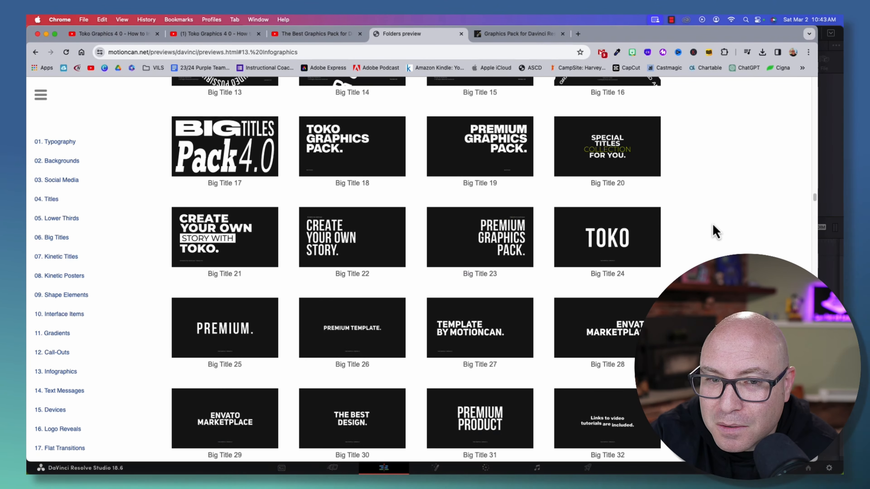
scroll(716, 232, "up", 16)
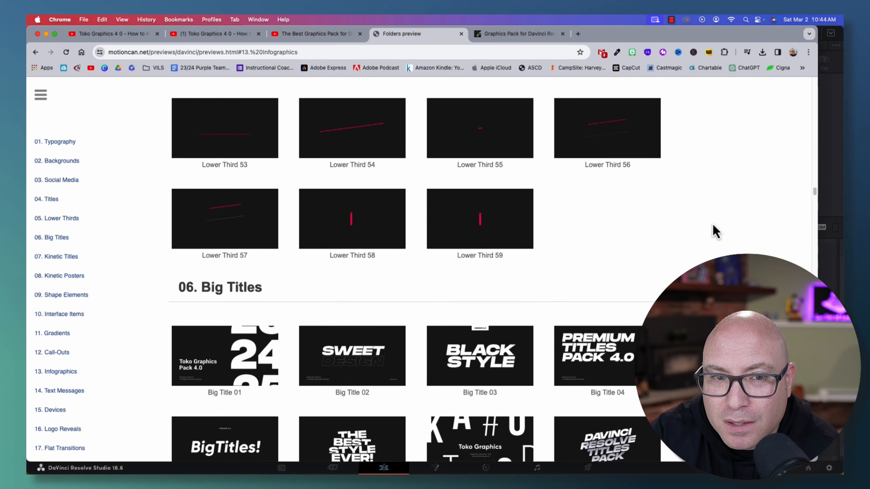
scroll(715, 231, "down", 20)
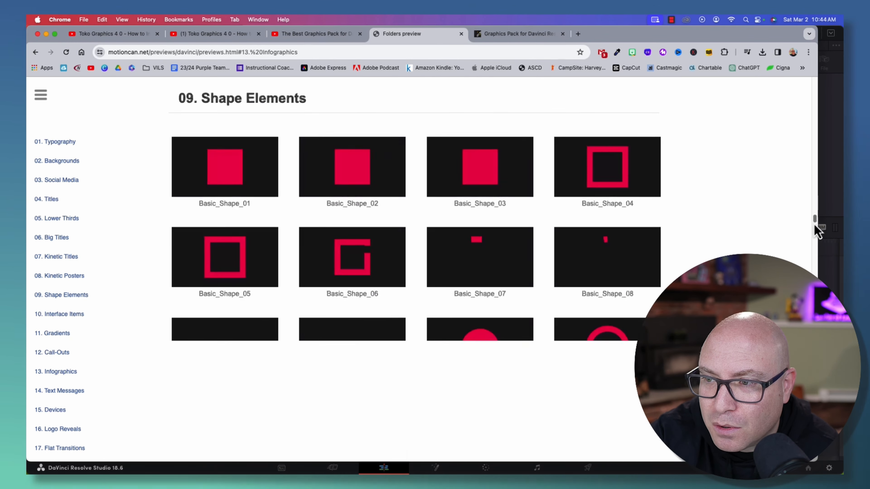
Examine the Gradients previews along with the neighbouring Interface Items and Call-Outs categories
left_click_drag(815, 225, 810, 273)
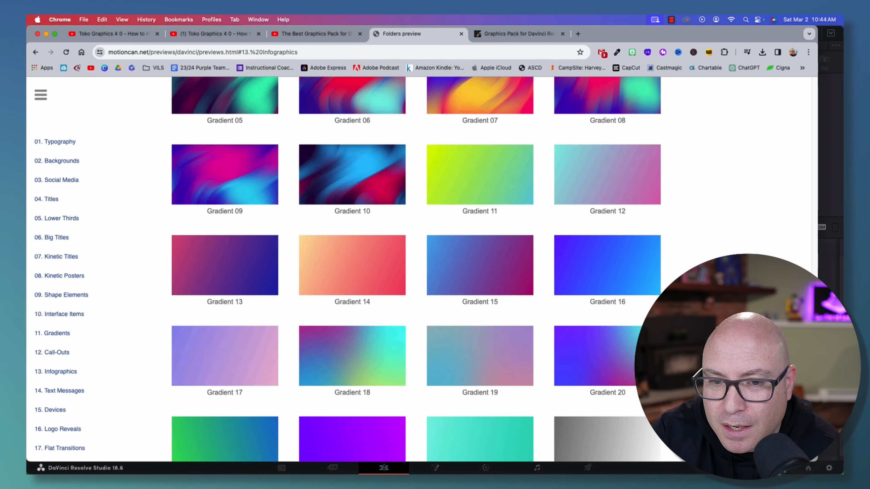
left_click_drag(811, 281, 811, 288)
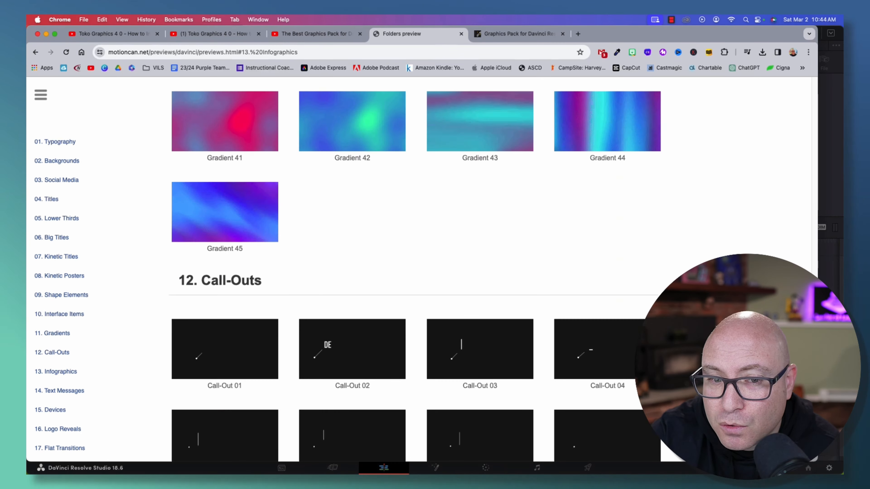
scroll(416, 269, "down", 5)
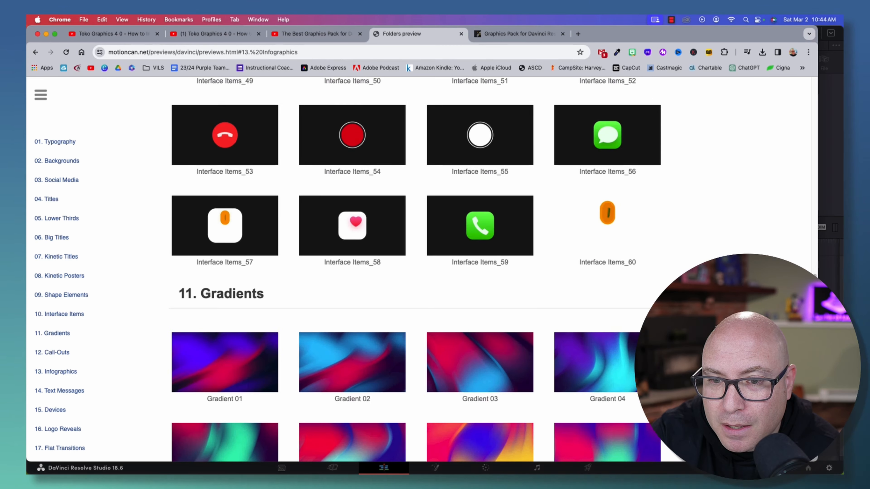
scroll(416, 269, "down", 3)
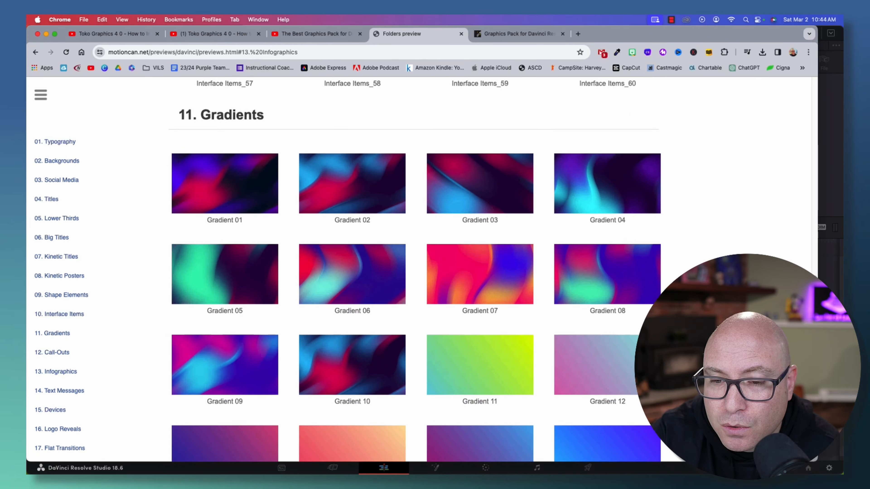
Look through the animated Infographics previews, continuing to the start of the Text Messages category
scroll(416, 269, "down", 3)
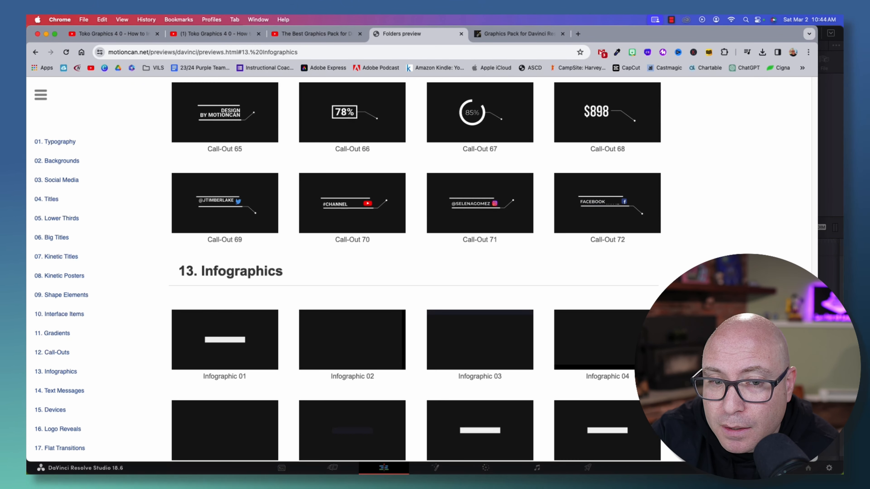
scroll(416, 269, "down", 5)
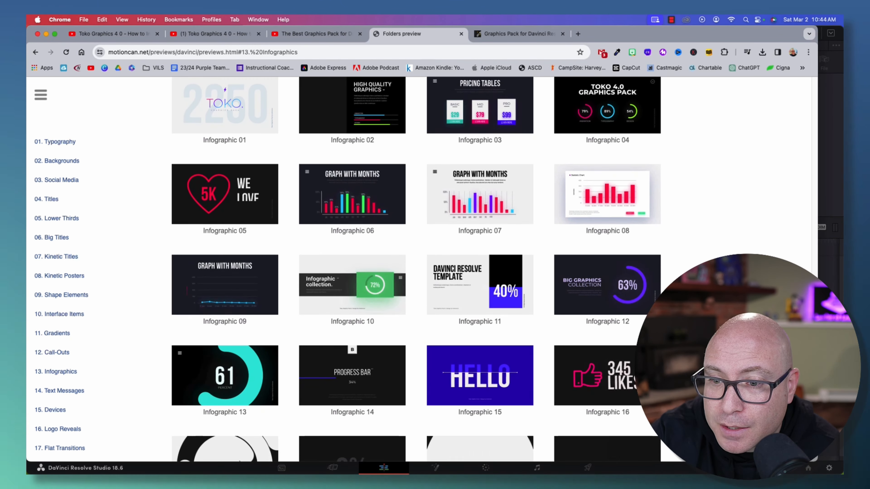
scroll(416, 269, "down", 4)
scroll(417, 269, "down", 4)
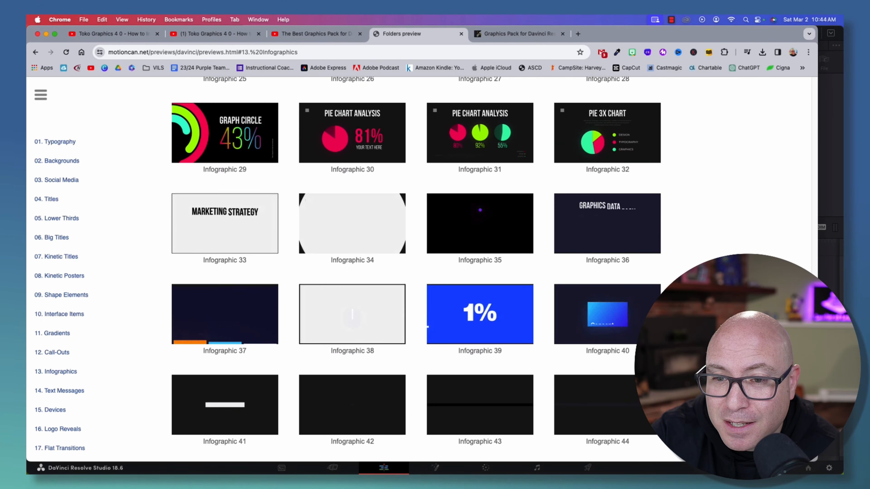
scroll(417, 269, "down", 7)
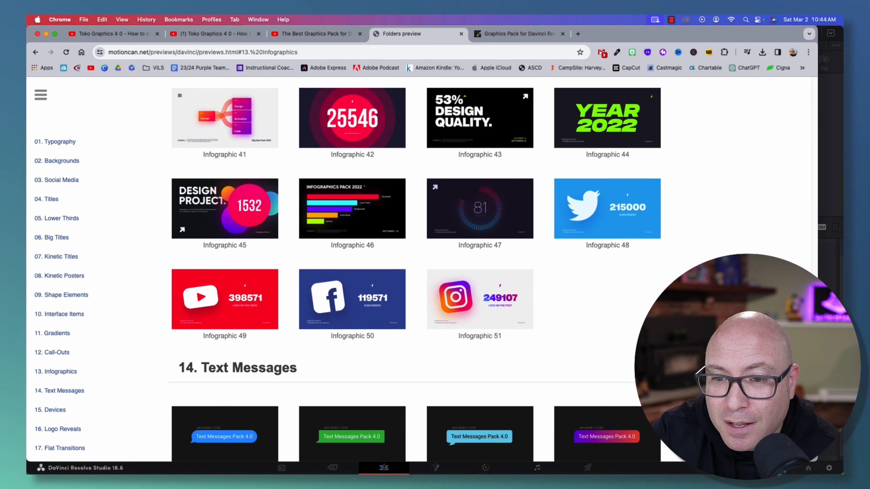
scroll(411, 267, "down", 1)
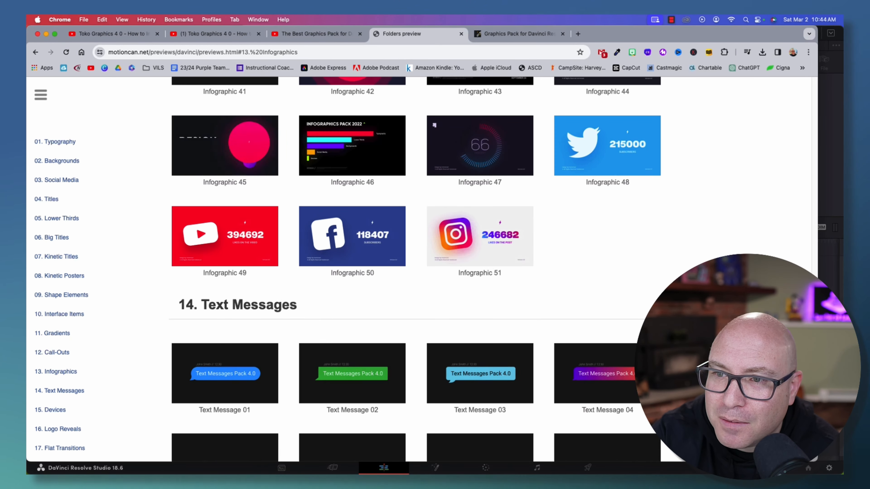
Browse the Text Messages previews and examine the phone, tablet and laptop mockups in the Devices category
scroll(471, 262, "down", 20)
scroll(416, 269, "down", 20)
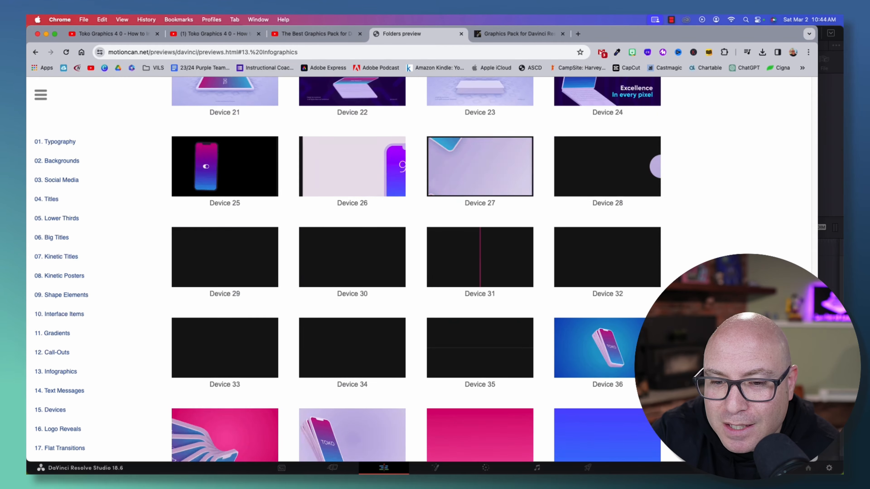
scroll(417, 269, "up", 20)
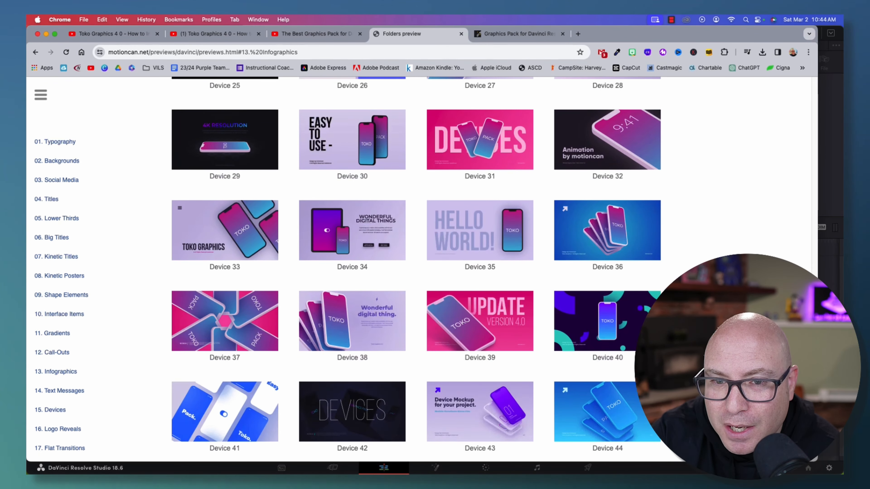
scroll(417, 269, "up", 5)
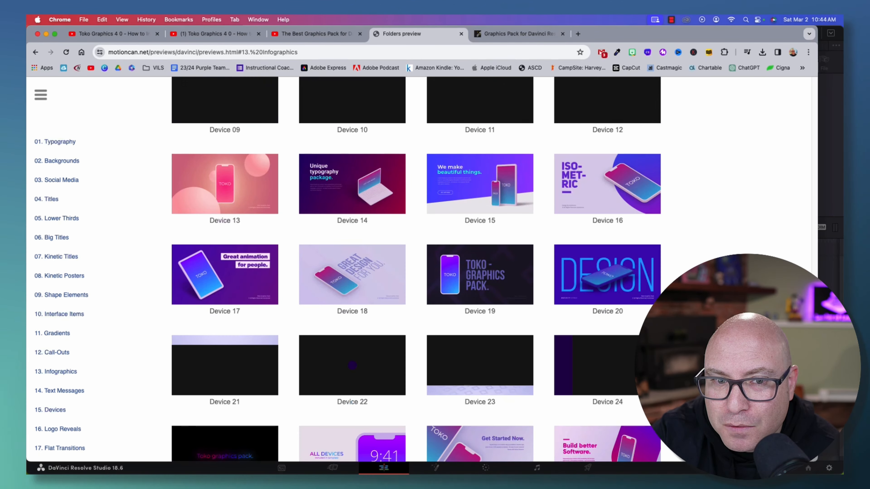
scroll(416, 269, "up", 5)
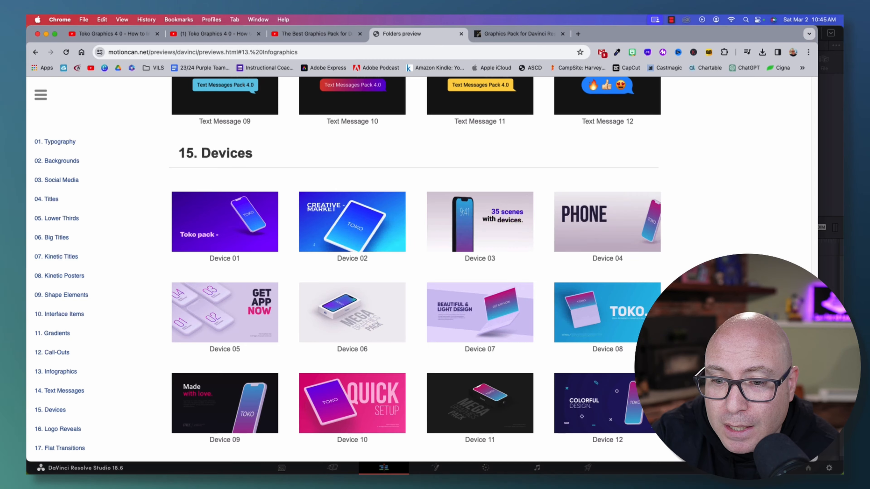
Examine the Flat, Camera and Overlay Transitions previews along with the colorful and monochrome glitch elements and overlays
scroll(416, 274, "down", 20)
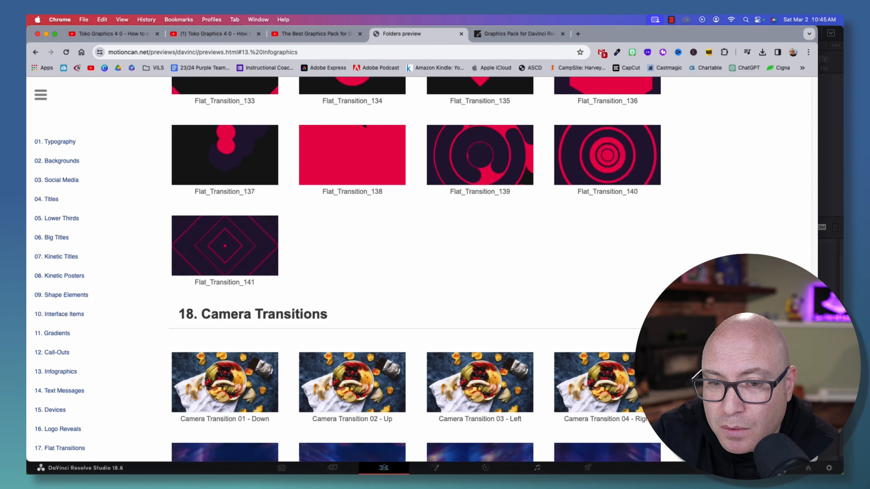
scroll(417, 274, "down", 5)
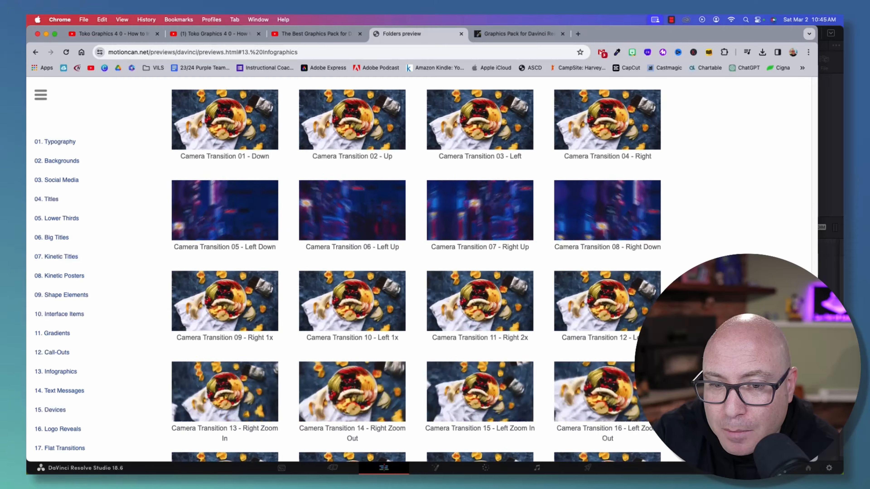
scroll(416, 274, "down", 13)
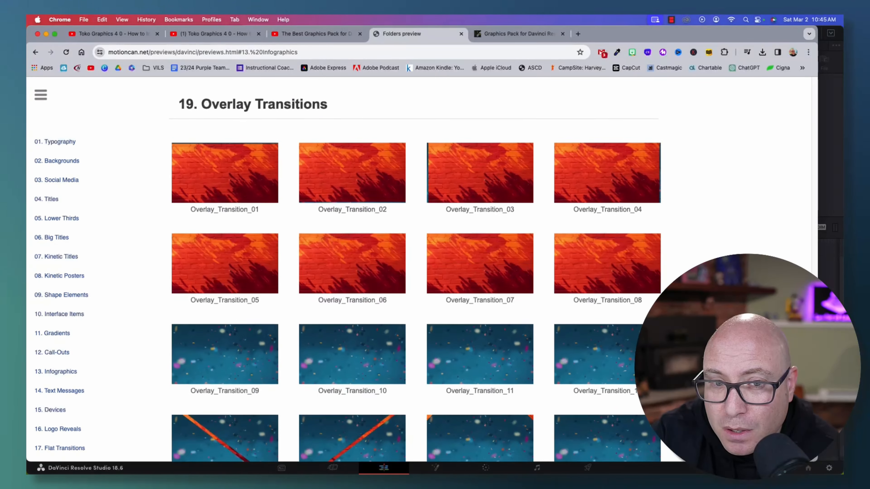
scroll(416, 275, "down", 18)
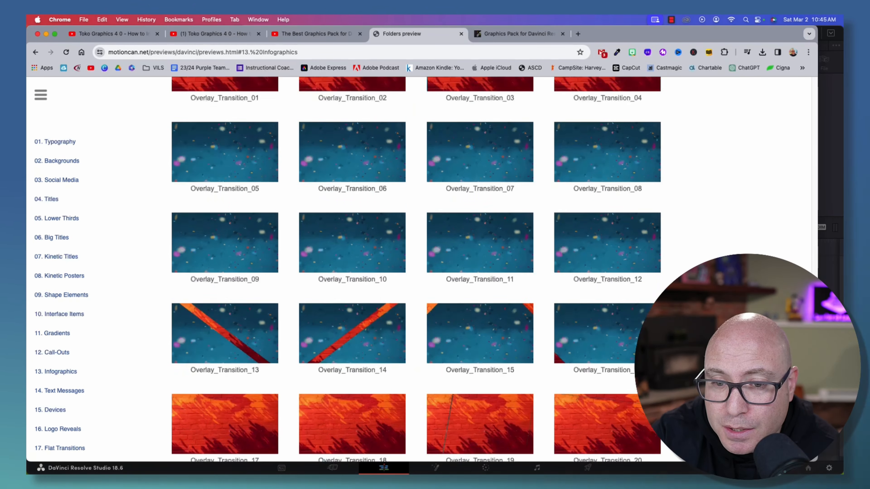
scroll(416, 274, "down", 20)
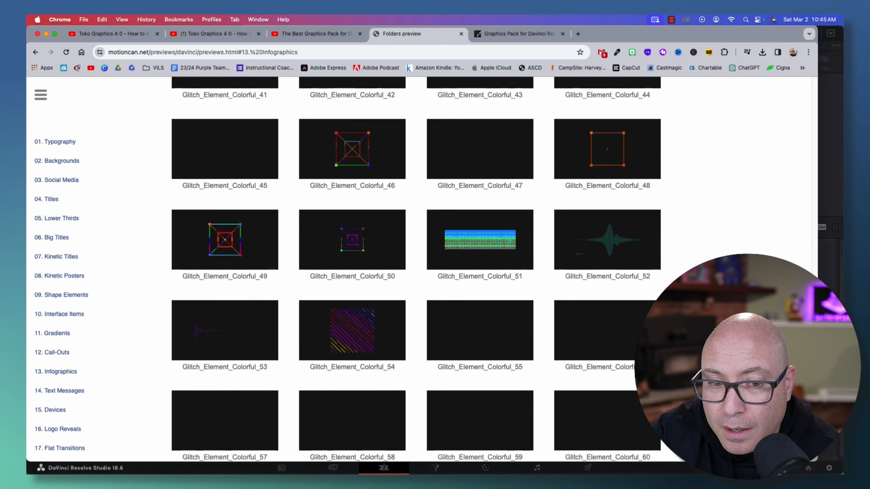
scroll(416, 274, "down", 20)
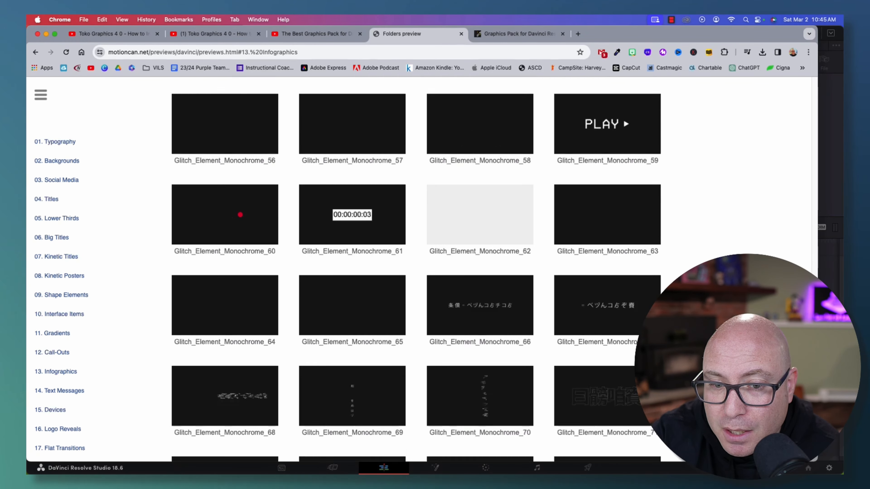
scroll(416, 274, "down", 20)
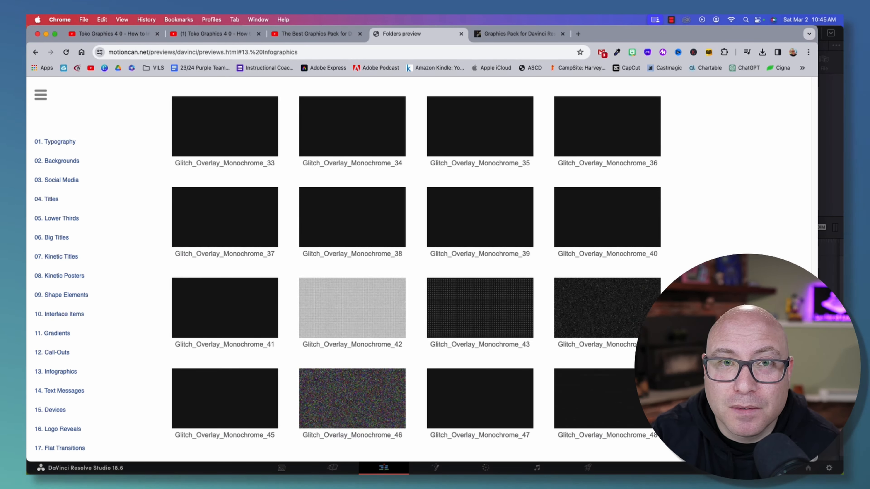
Switch to DaVinci Resolve and add the Toko - Typography 05 title from the Toko Graphics titles to the start of the empty timeline
key("super+Tab")
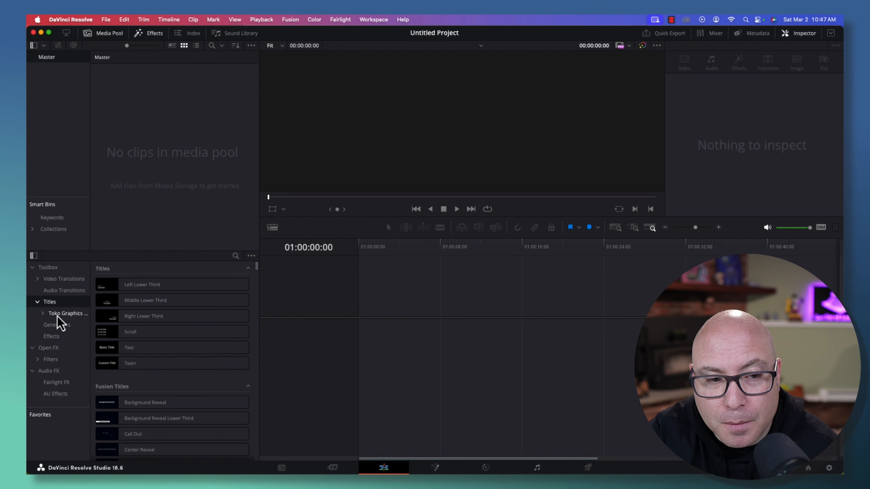
left_click(59, 314)
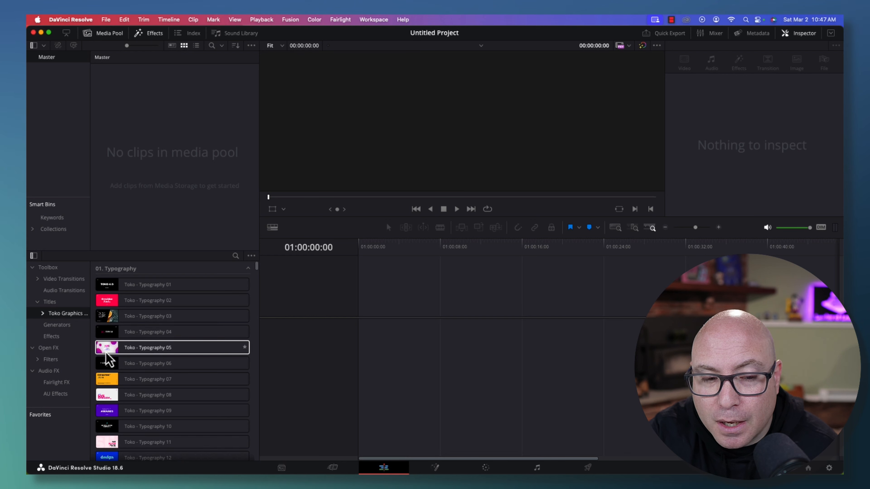
scroll(155, 326, "down", 4)
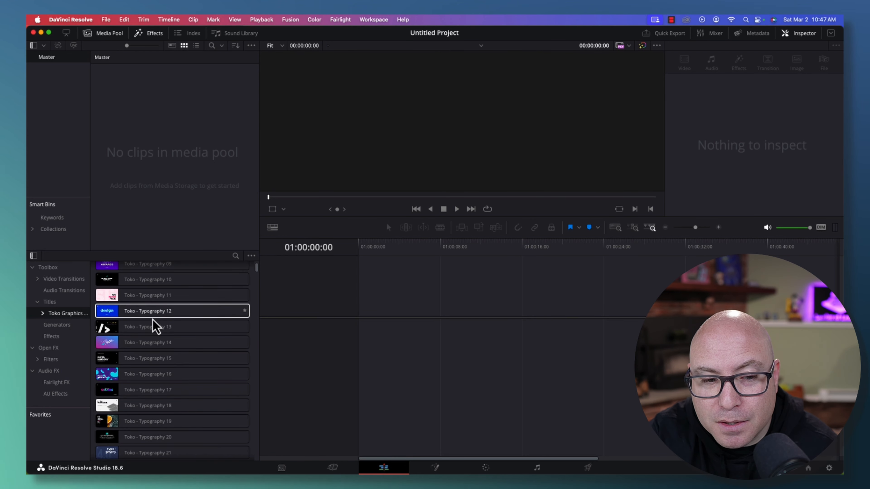
scroll(174, 356, "down", 5)
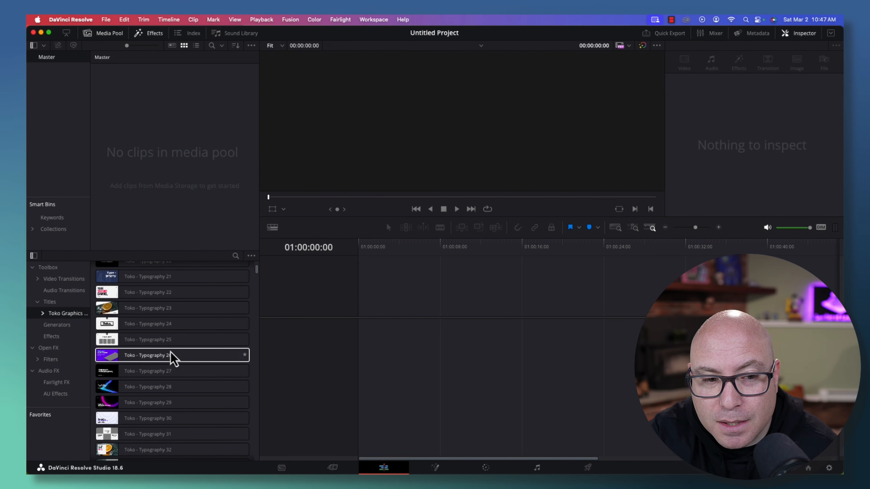
scroll(173, 356, "up", 7)
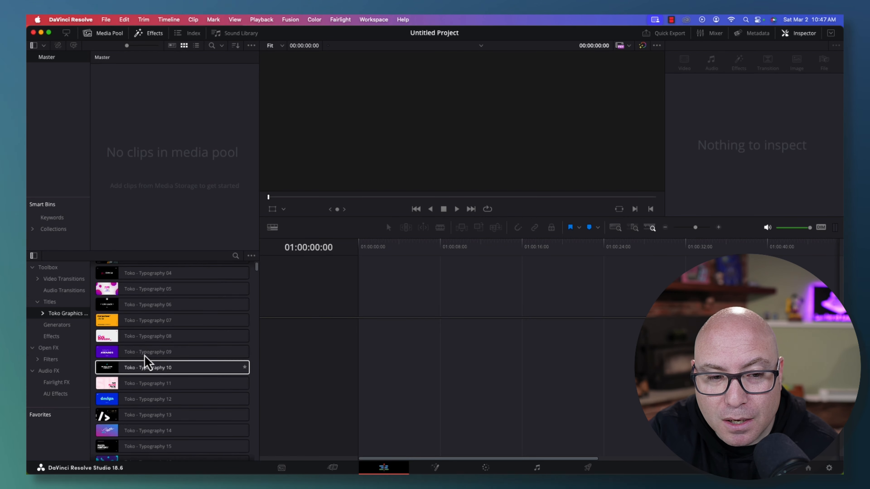
scroll(149, 334, "up", 2)
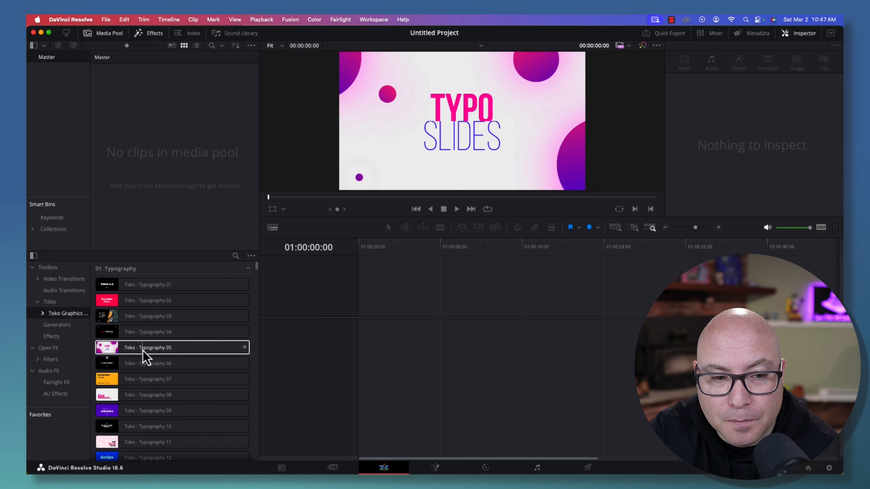
left_click_drag(144, 357, 362, 339)
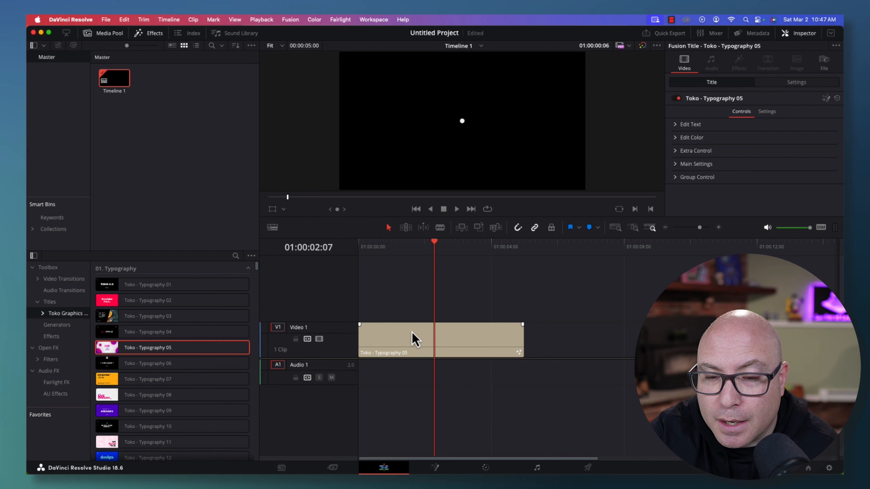
Position the playhead at 01:00:02:11 and change the title's first text line to "Leader of"
mouse_move(435, 246)
left_mouse_down()
mouse_move(400, 254)
mouse_move(438, 254)
left_mouse_up()
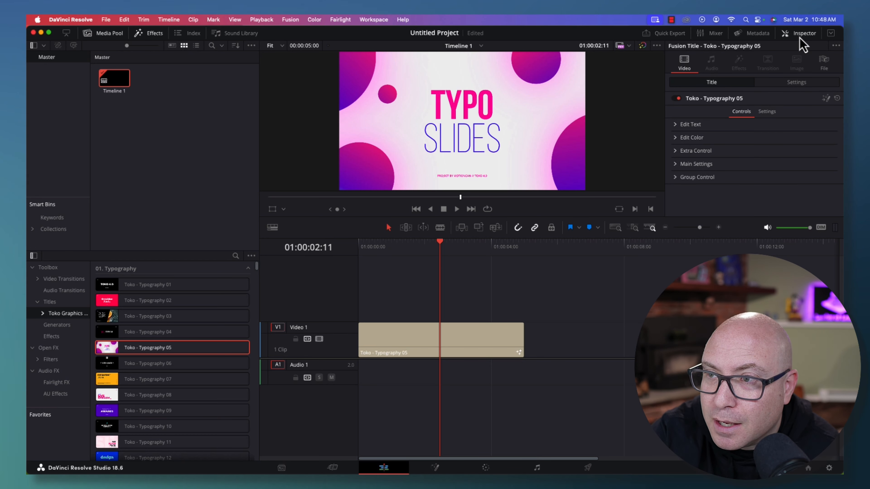
left_click(801, 33)
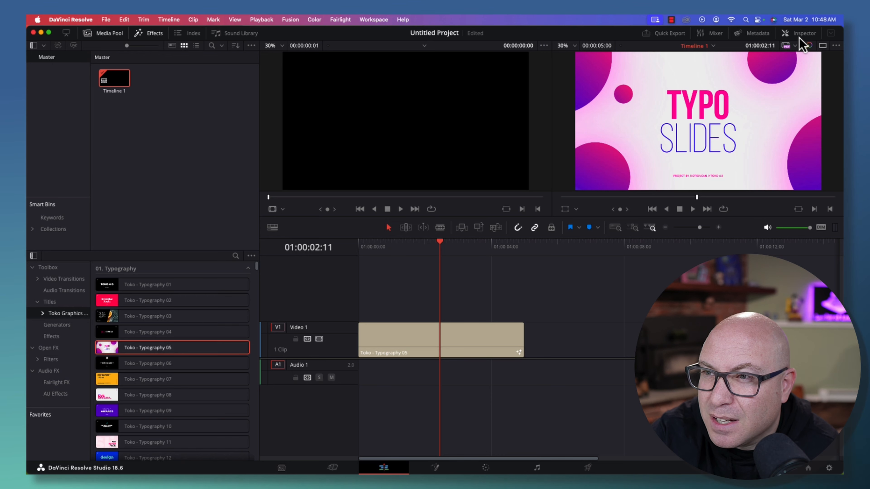
left_click(800, 36)
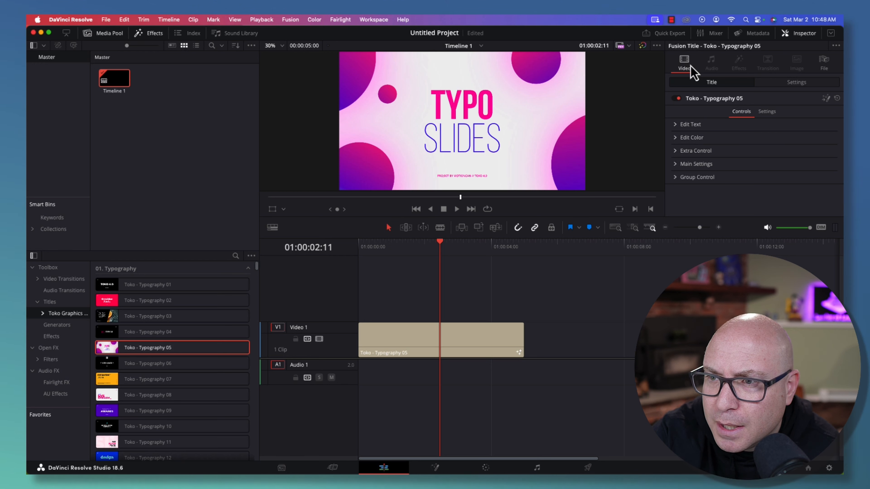
left_click(675, 126)
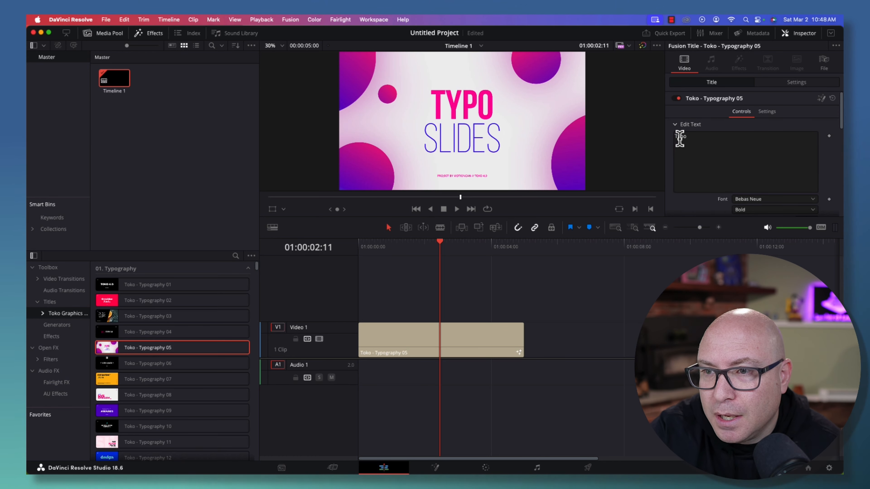
double_click(679, 137)
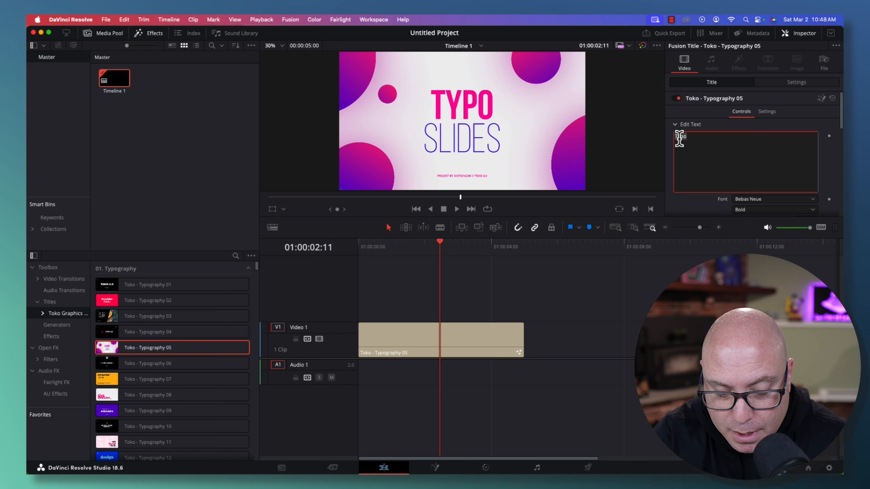
type("Leader")
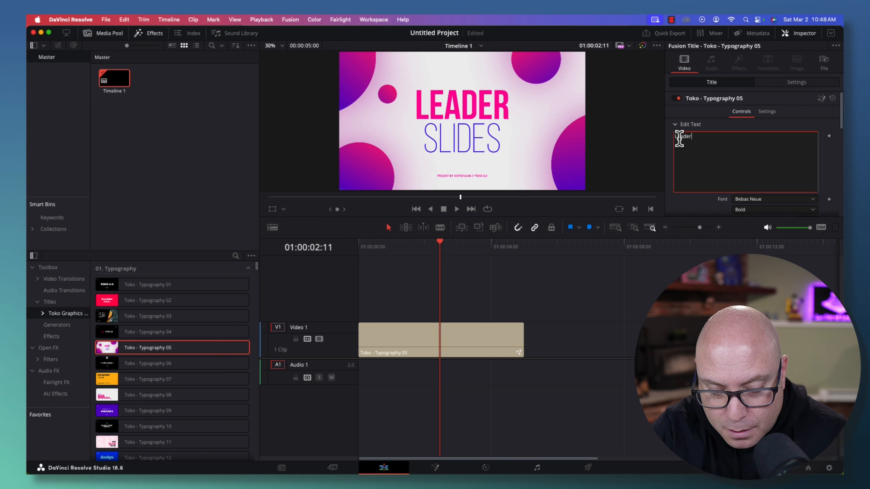
type(" of")
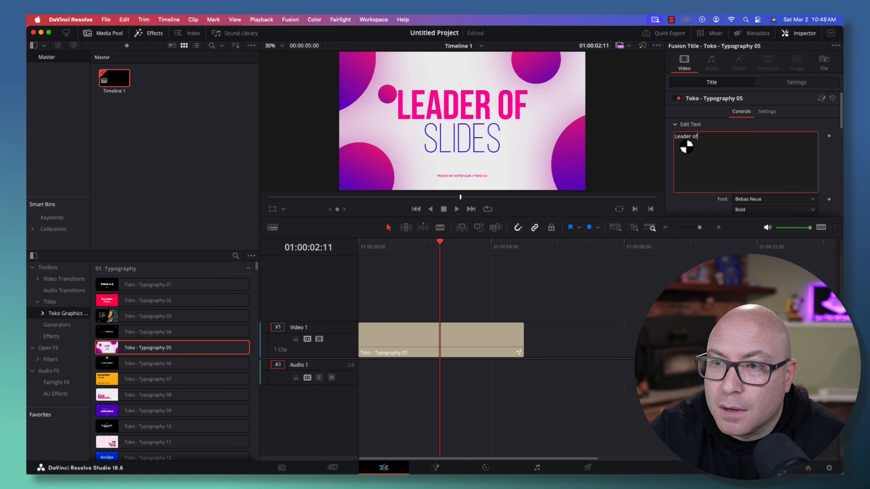
Change the title's second text line to "Learning"
scroll(749, 141, "down", 5)
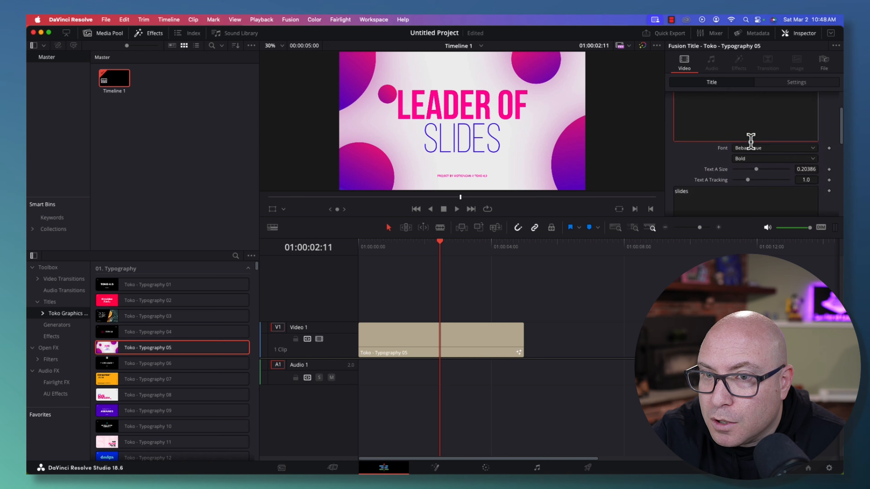
double_click(681, 139)
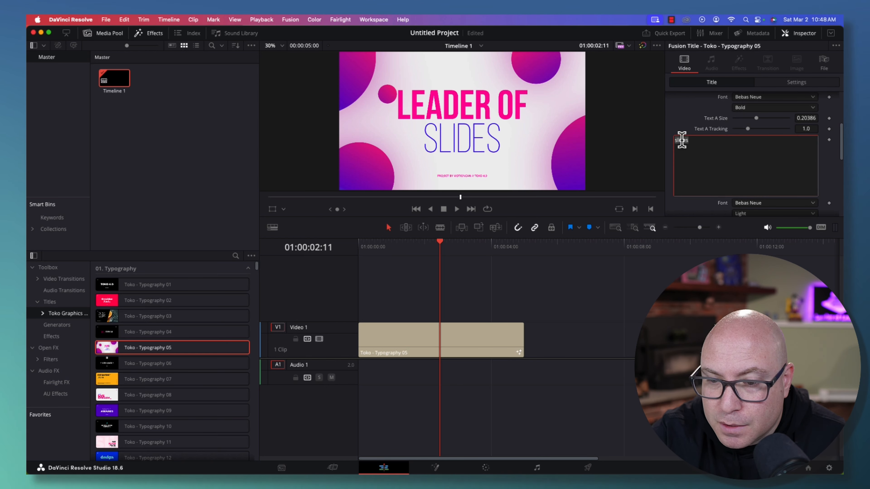
type("tearning")
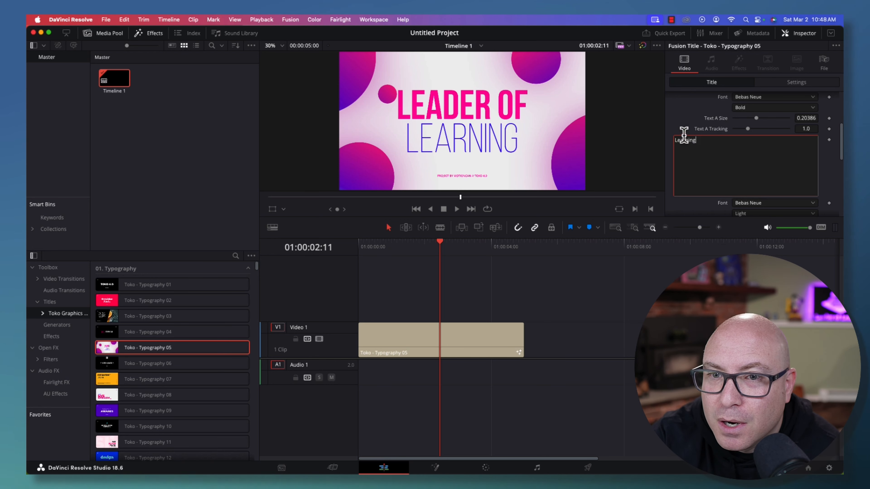
Replace the title's third text line with the presenter's website address
scroll(684, 135, "up", 2)
scroll(684, 136, "down", 5)
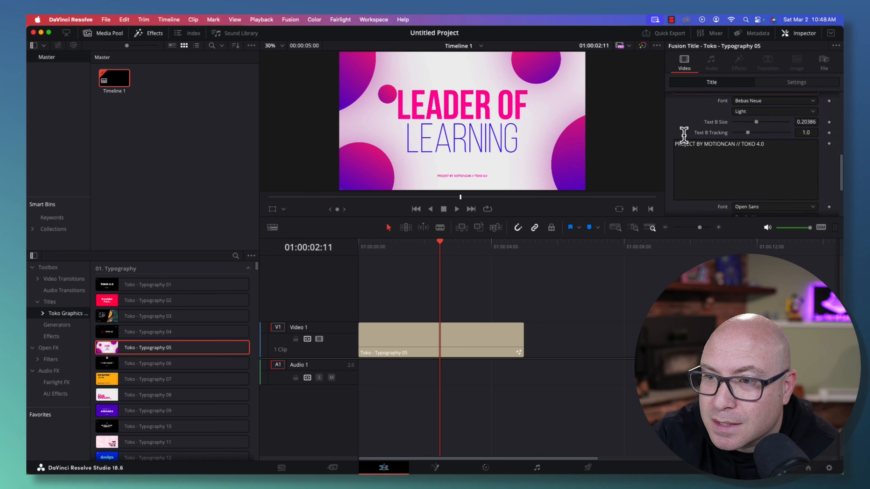
triple_click(685, 120)
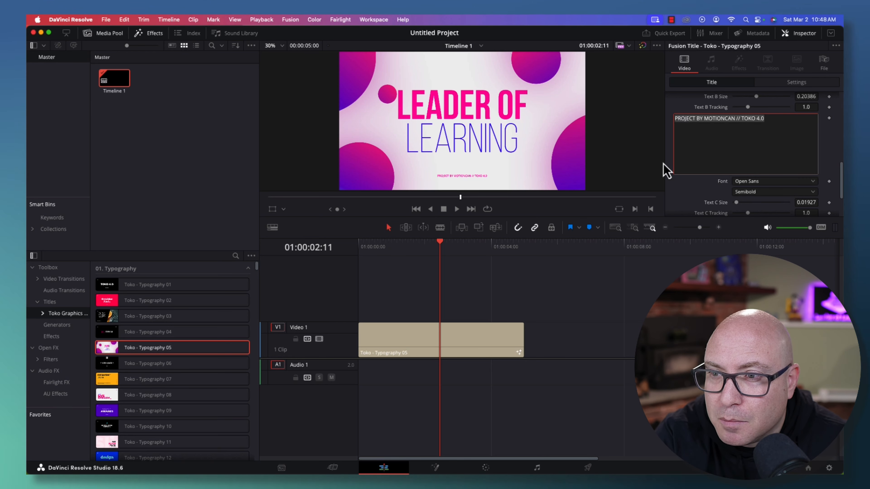
type("dankreiness.com")
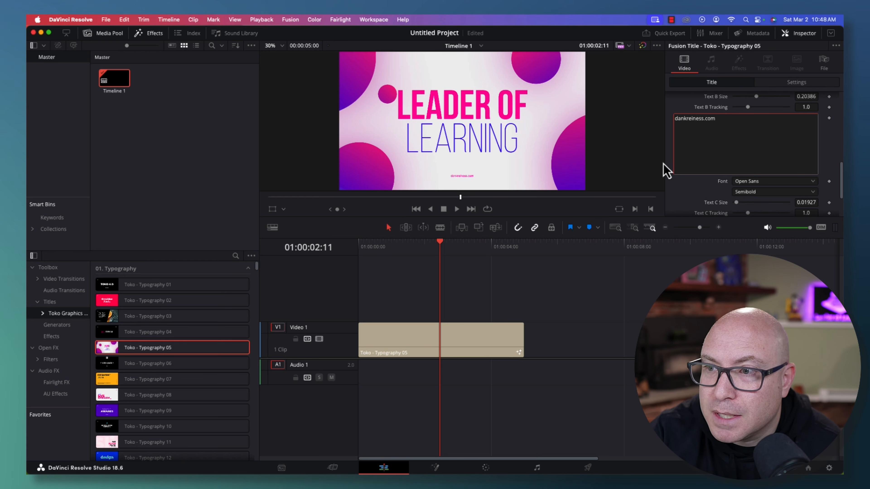
Enlarge the title's third text line by setting its Text C Size to 0.05
scroll(692, 189, "down", 3)
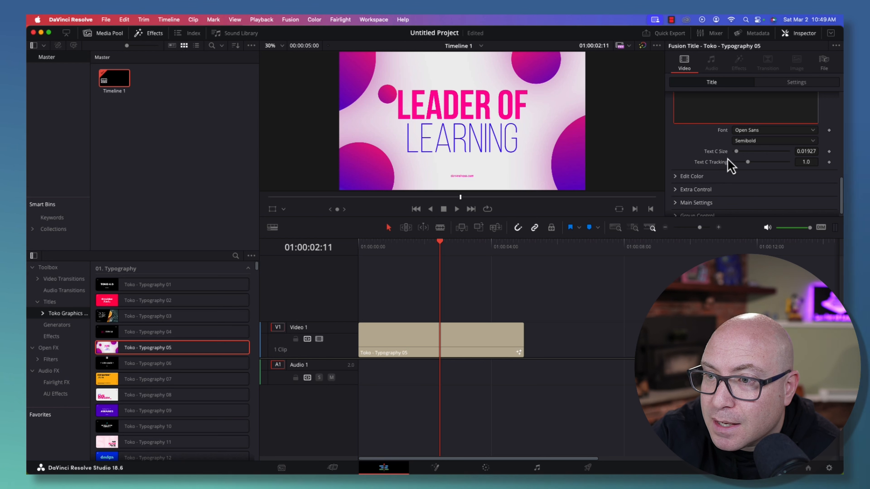
left_click(737, 153)
left_click_drag(736, 153, 738, 154)
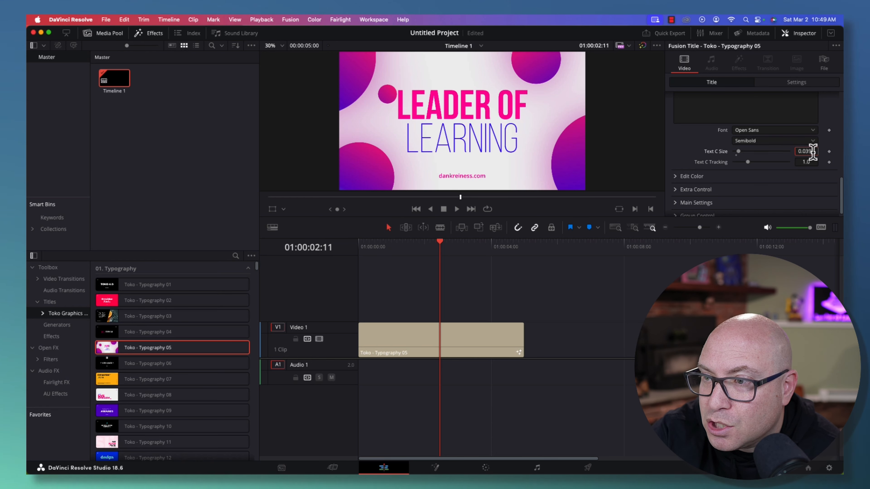
key("BackSpace")
key("BackSpace")
key("BackSpace")
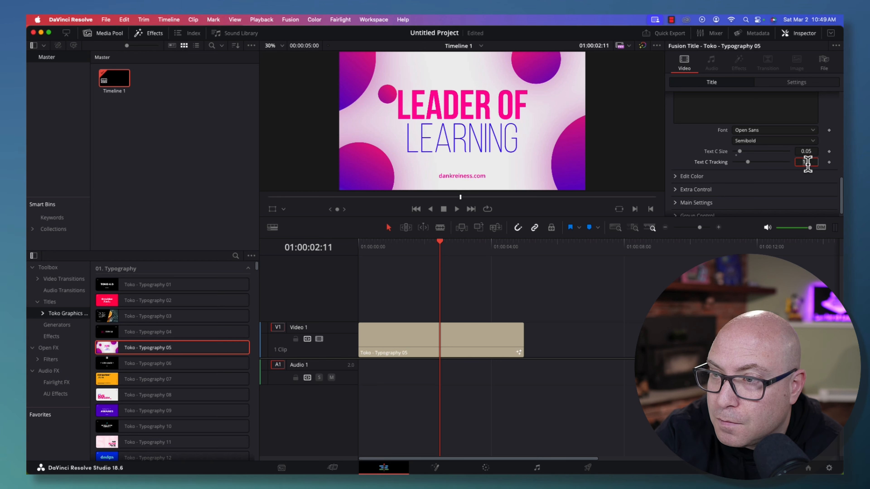
type("5")
key("Tab")
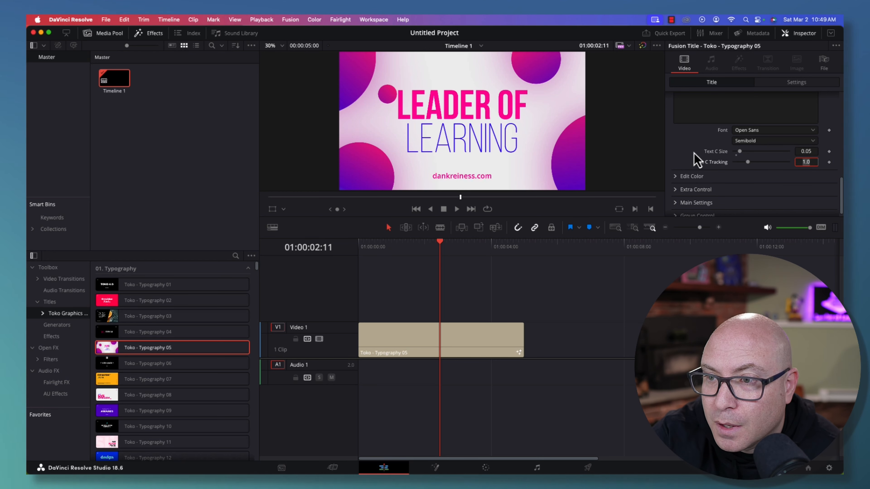
Change the title's Text A Color to a saturated blue using the color wheel
scroll(692, 159, "down", 1)
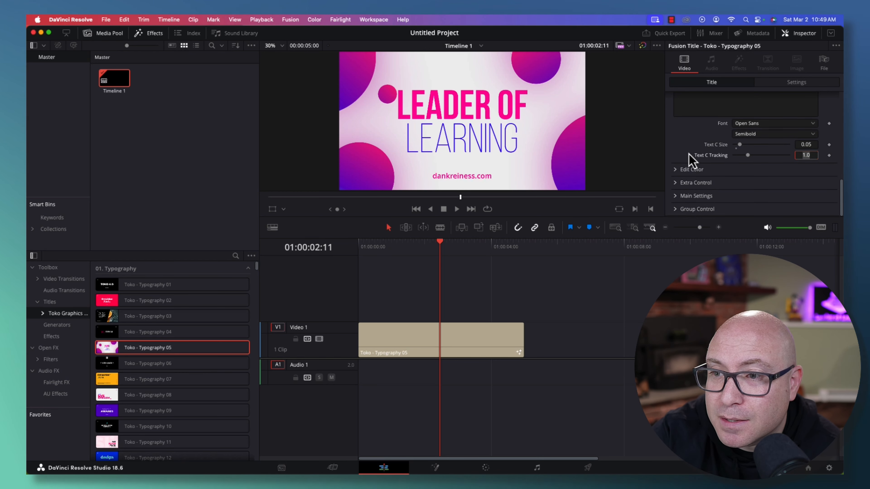
left_click(675, 170)
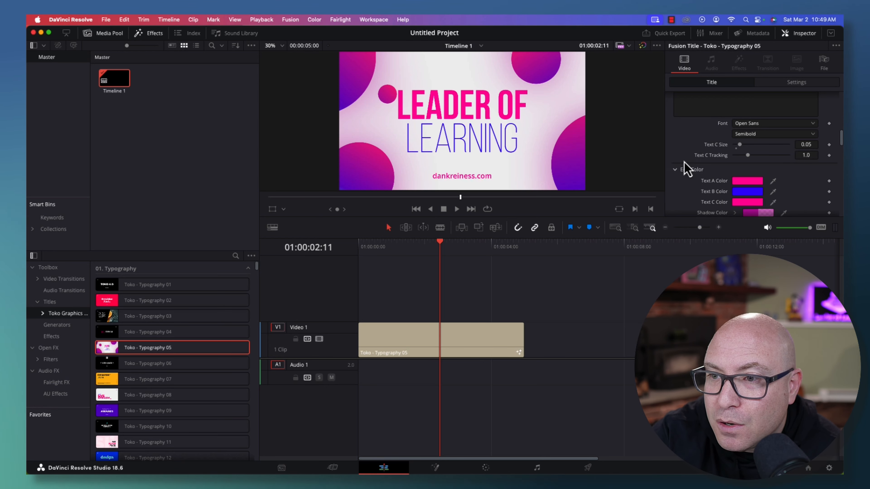
scroll(685, 161, "down", 5)
scroll(689, 163, "down", 3)
scroll(689, 164, "up", 3)
scroll(689, 164, "down", 3)
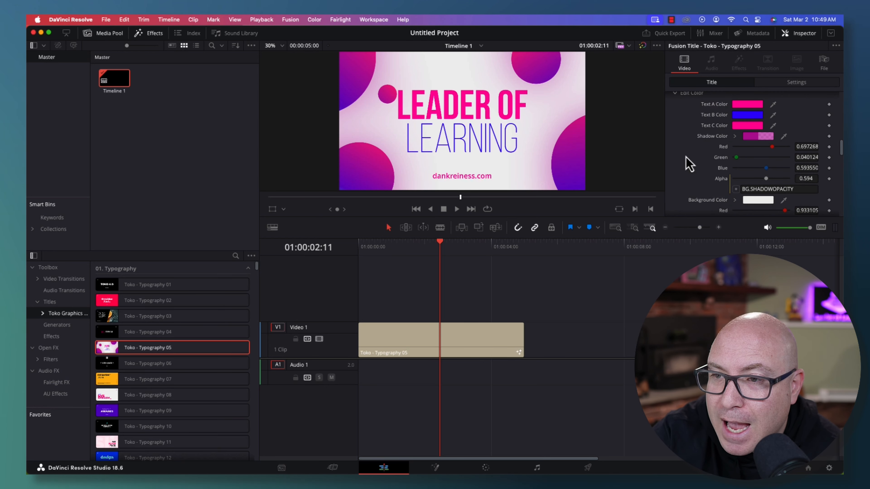
scroll(688, 164, "up", 1)
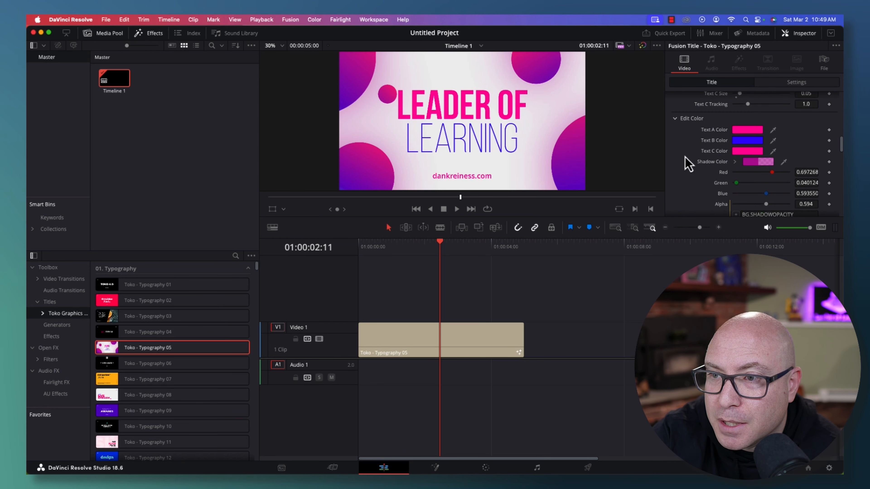
left_click(743, 131)
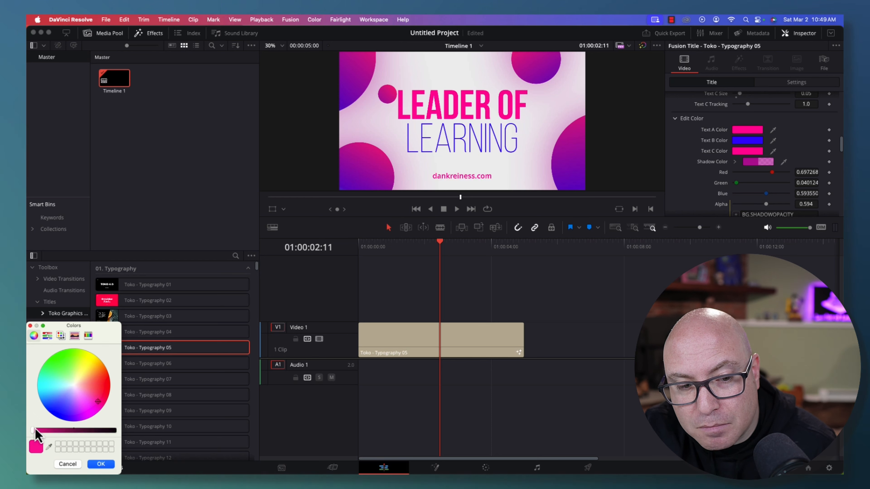
left_click_drag(99, 404, 61, 405)
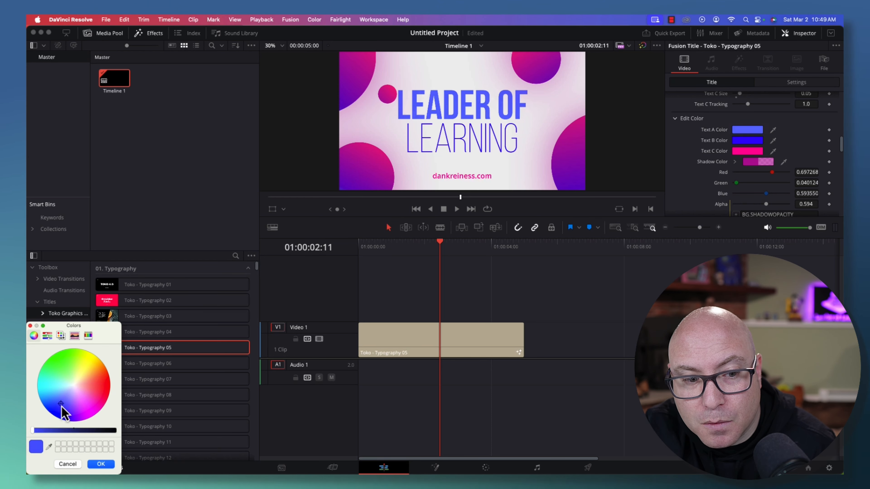
mouse_move(59, 408)
left_mouse_down()
mouse_move(67, 400)
mouse_move(60, 415)
left_mouse_up()
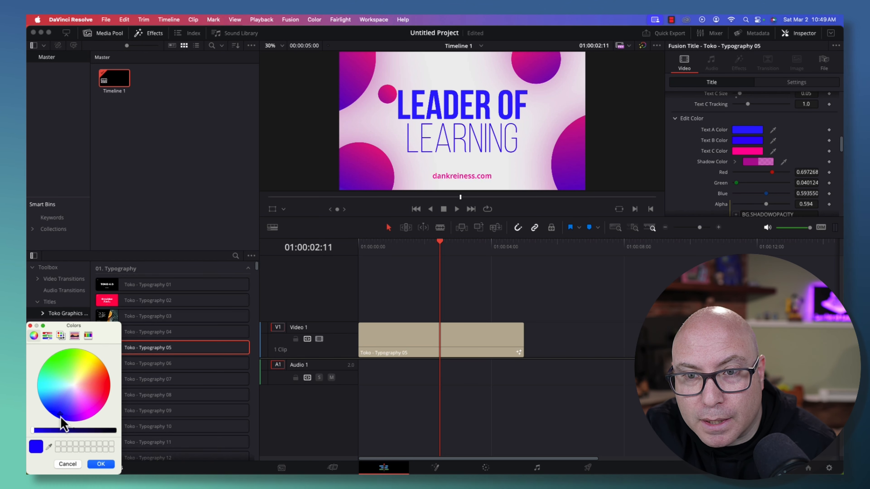
left_click(98, 465)
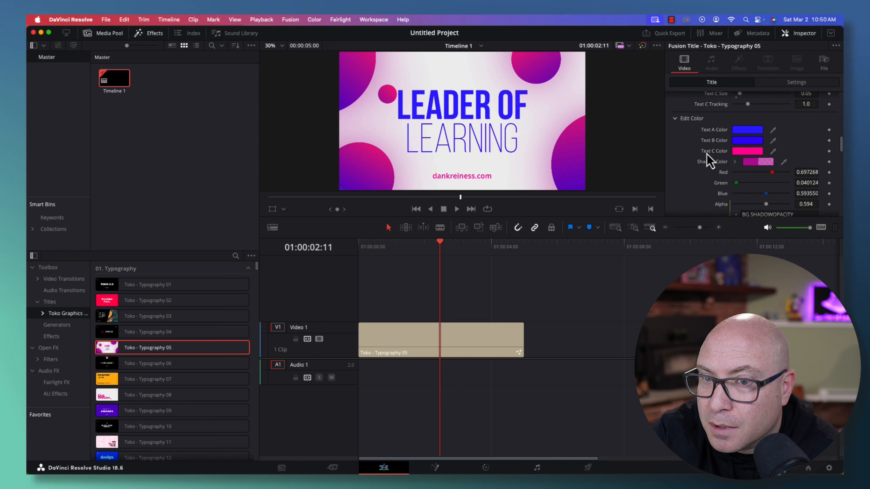
Try red, orange and magenta as the title's Text C Color and look through the available color palettes
left_click(740, 153)
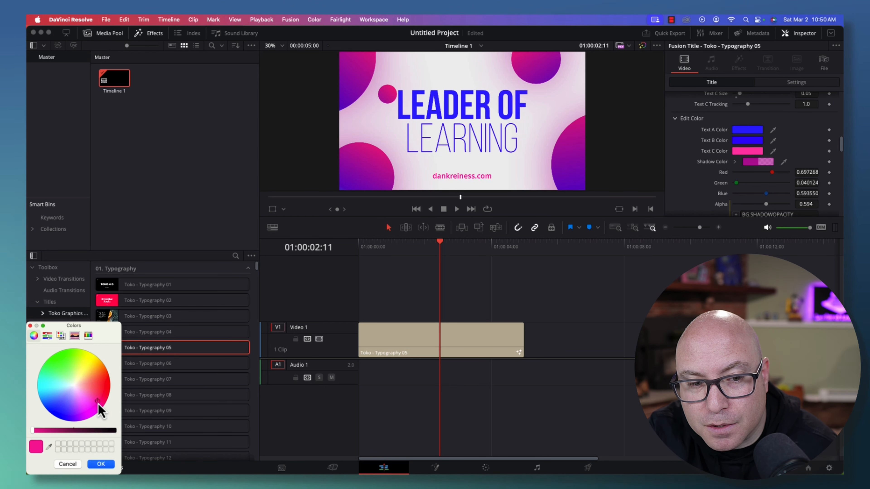
left_click_drag(105, 405, 109, 386)
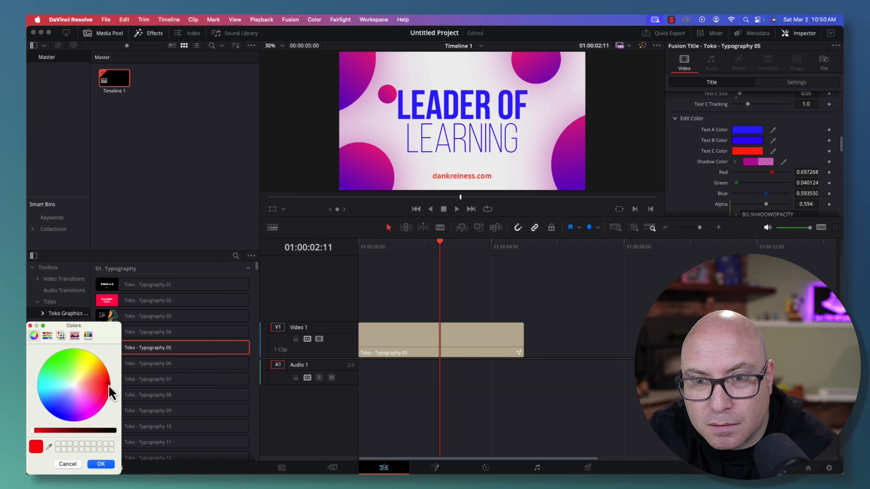
left_click(47, 338)
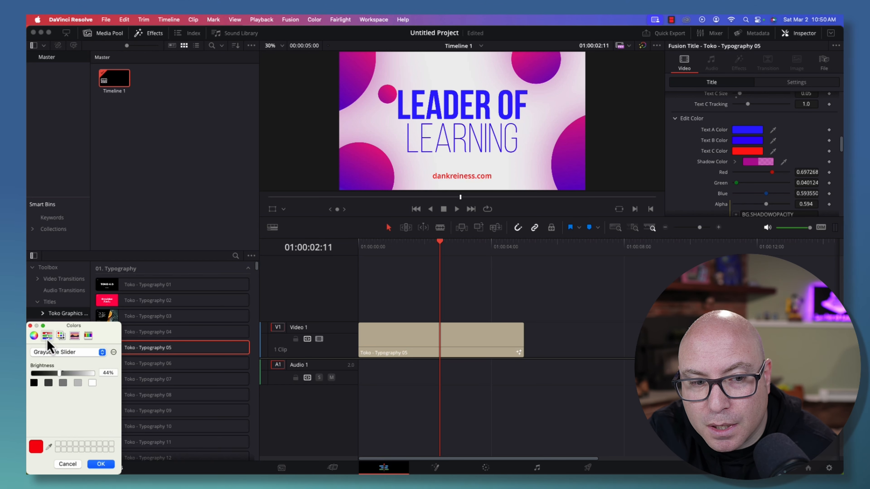
left_click(62, 339)
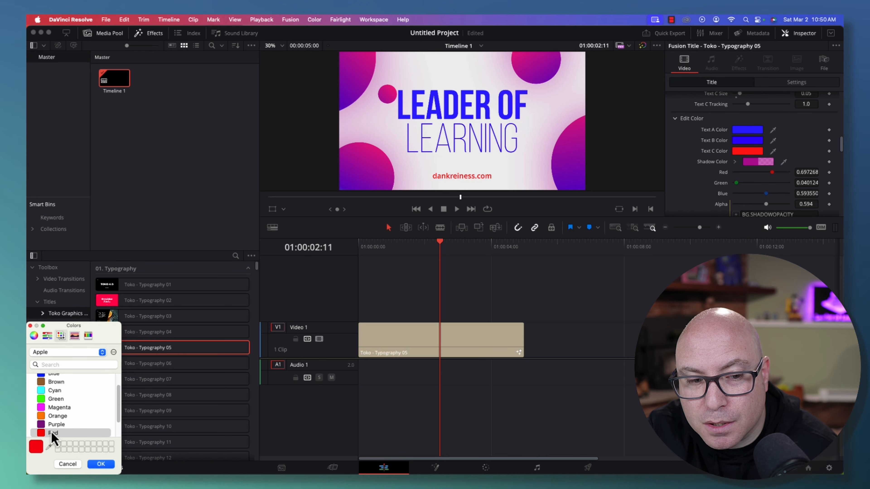
left_click(55, 427)
left_click(64, 417)
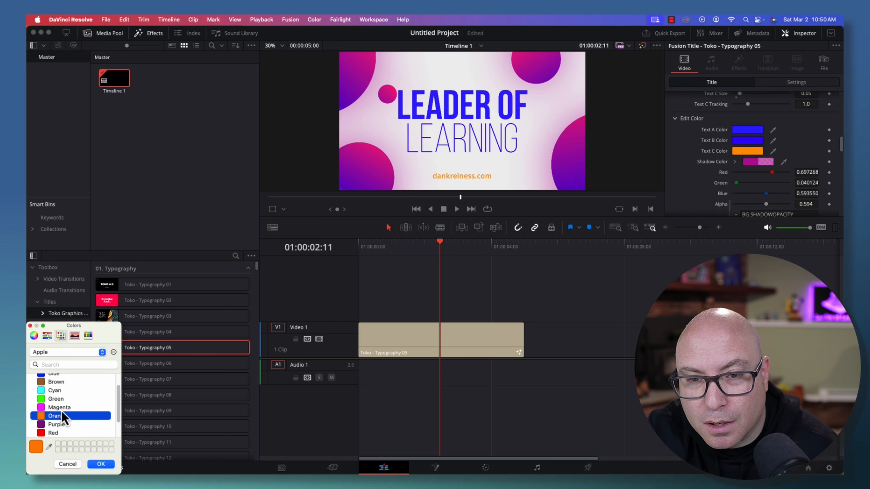
left_click(63, 410)
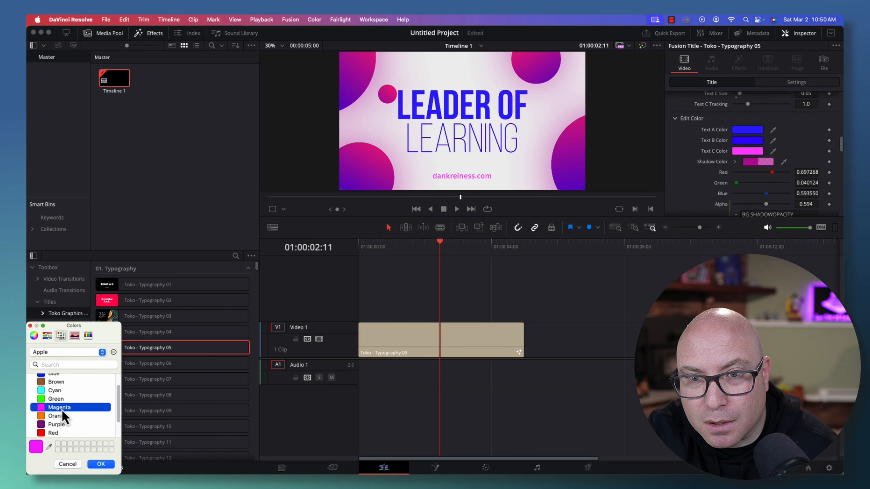
left_click(54, 433)
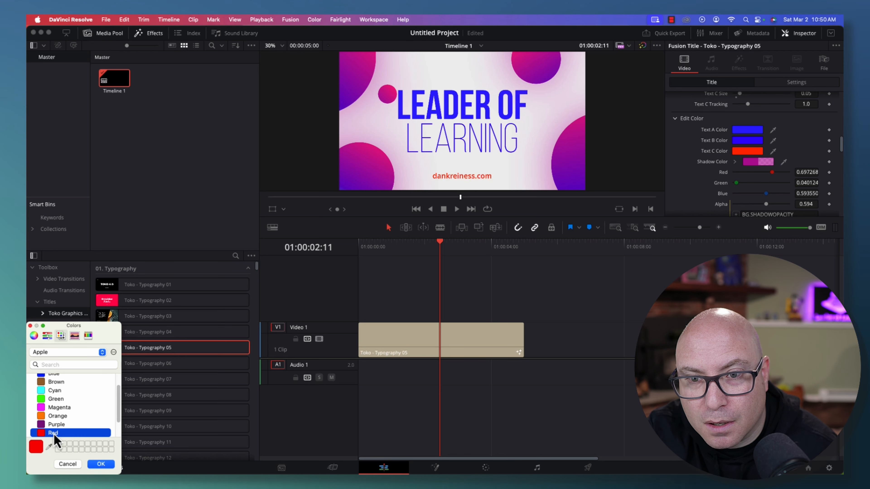
left_click(75, 337)
left_click(88, 335)
left_click(74, 336)
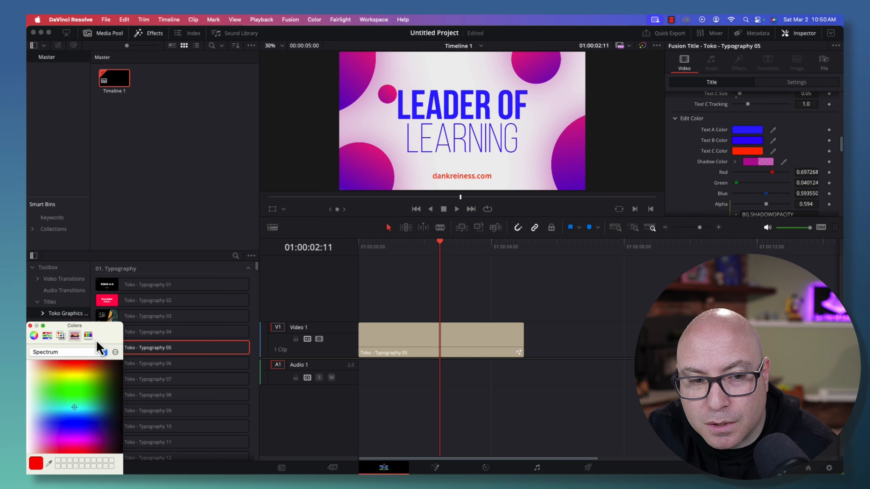
left_click(88, 335)
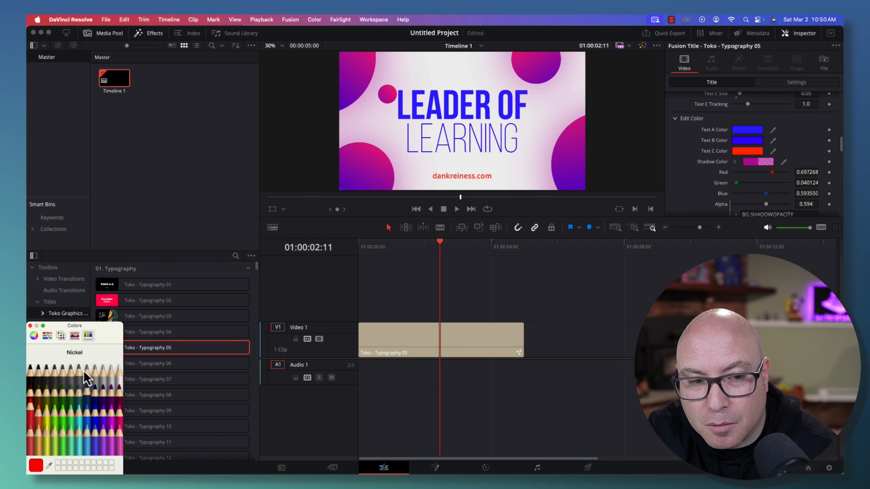
left_click(61, 336)
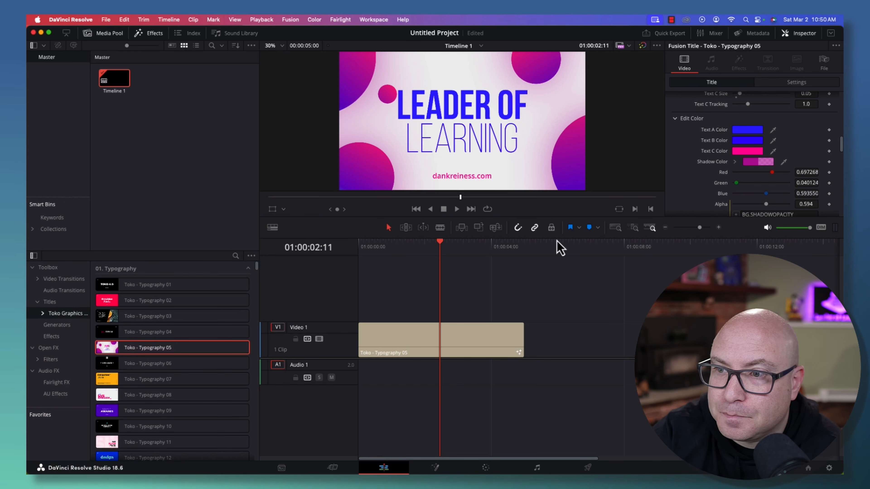
Set the title's Background Color to the gray Tin pencil color
scroll(685, 167, "down", 5)
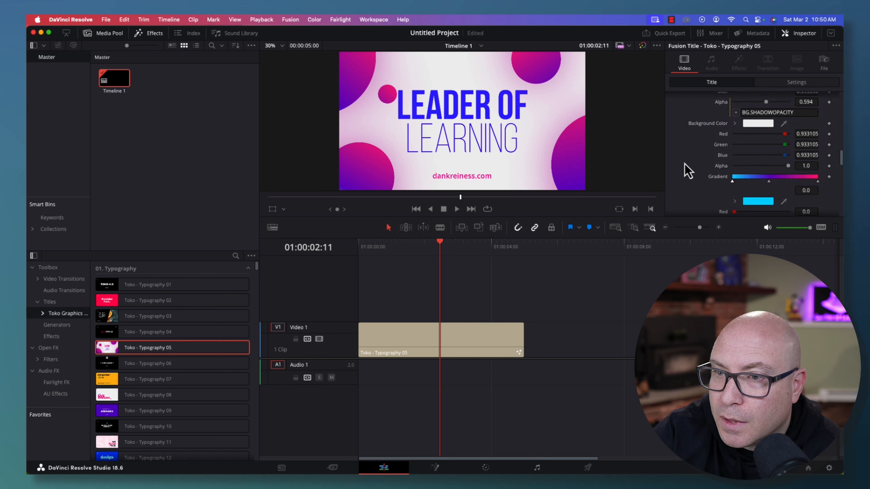
scroll(689, 171, "up", 2)
left_click(758, 151)
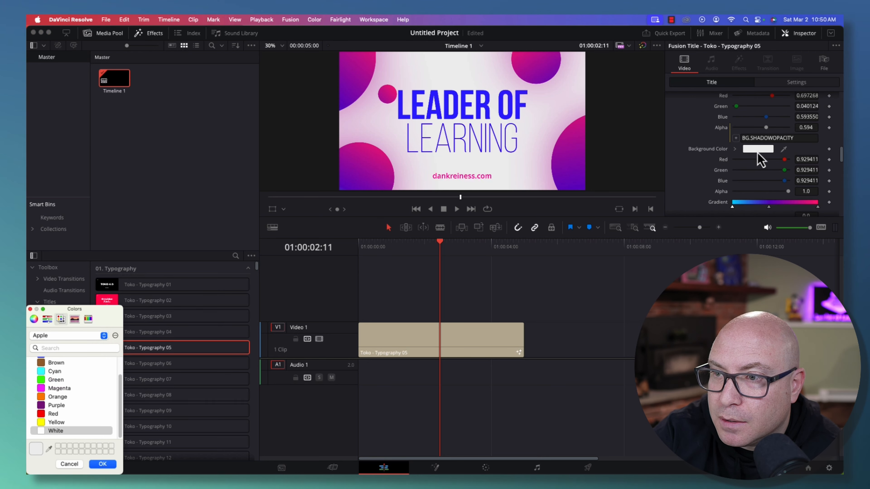
scroll(78, 386, "up", 2)
scroll(81, 387, "down", 2)
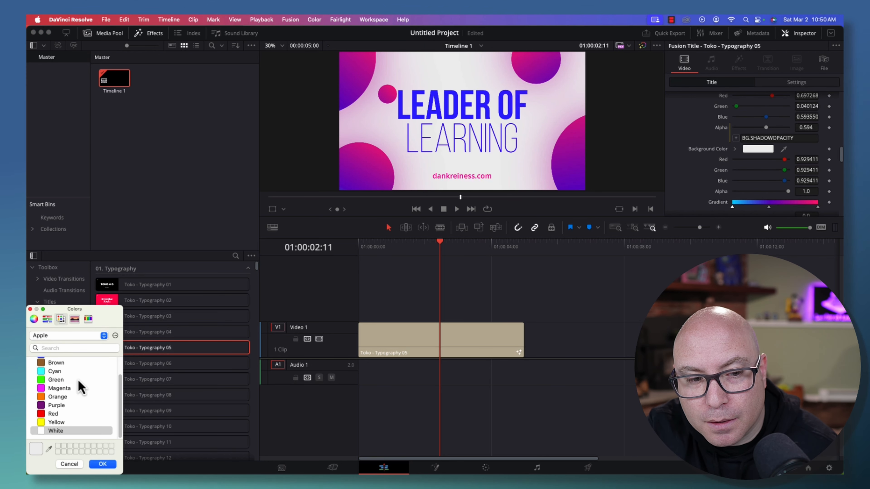
left_click(89, 319)
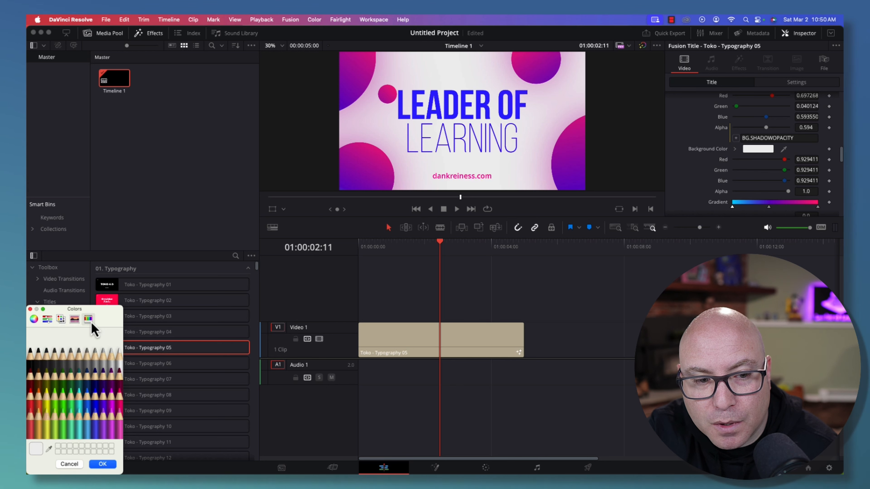
left_click(107, 365)
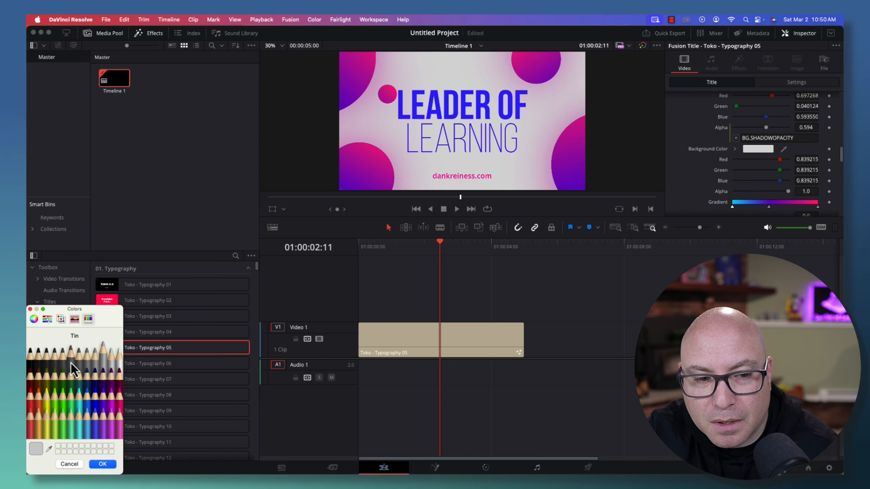
left_click(74, 370)
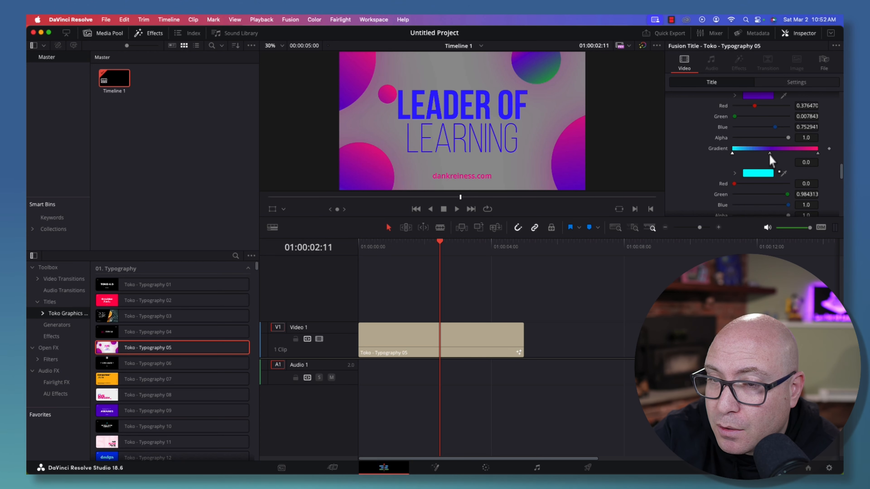
Move the gradient's middle purple color stop to about 0.602
mouse_move(770, 158)
left_mouse_down()
mouse_move(792, 158)
mouse_move(749, 157)
mouse_move(783, 157)
left_mouse_up()
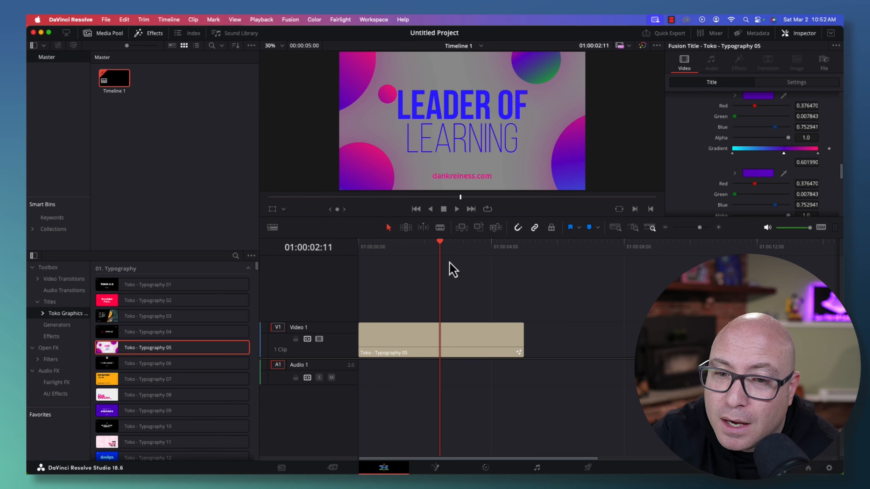
Play the title animation from the timeline's start and return the playhead to 01:00:02:20 within the clip
left_click(436, 243)
left_click_drag(435, 245, 366, 267)
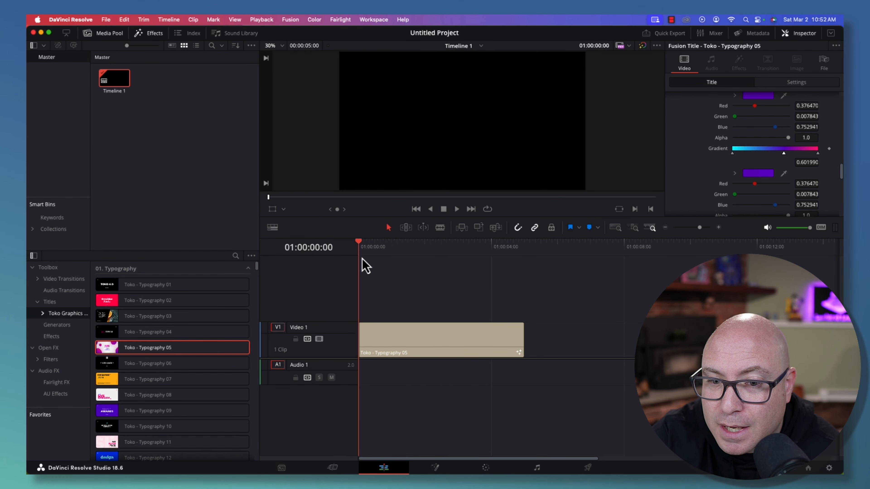
left_click(457, 211)
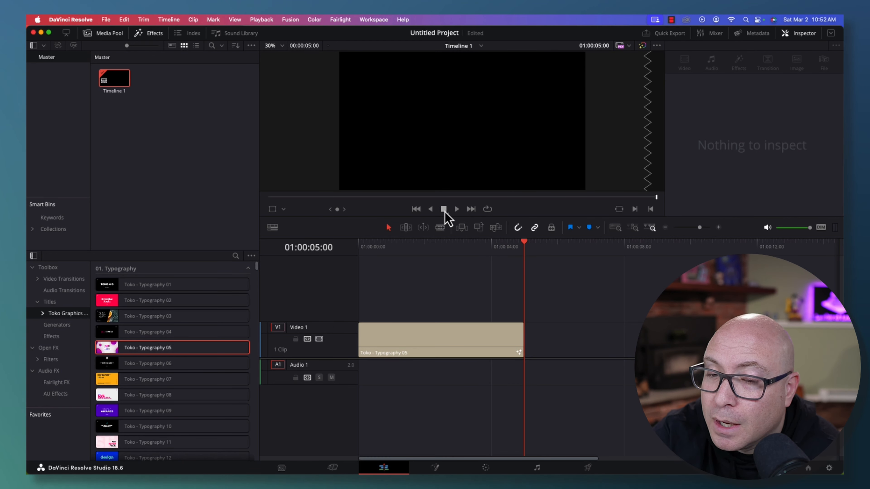
left_click_drag(521, 245, 453, 253)
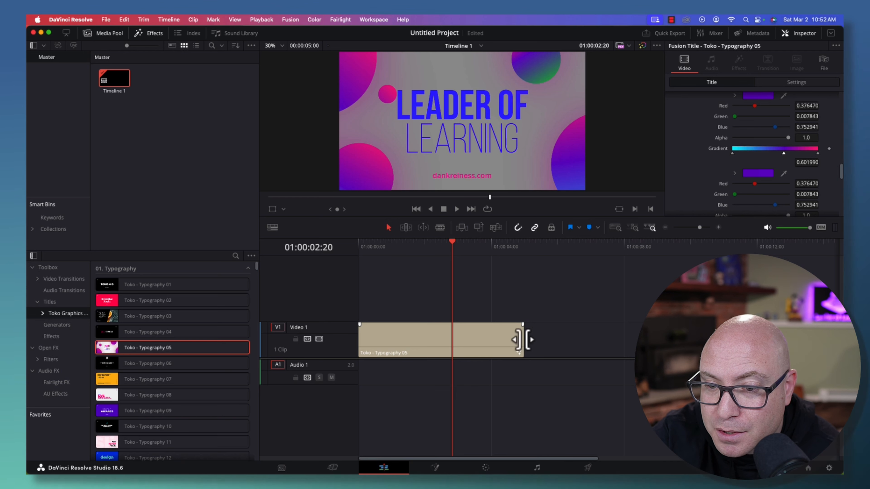
Extend the Toko - Typography 05 clip to 11 seconds and play its animation from the timeline's start
left_click_drag(523, 341, 724, 340)
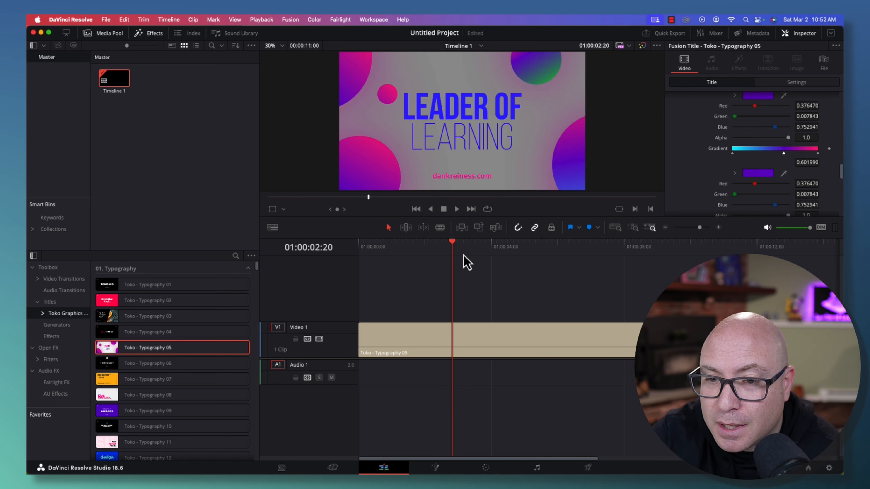
left_click_drag(455, 244, 357, 246)
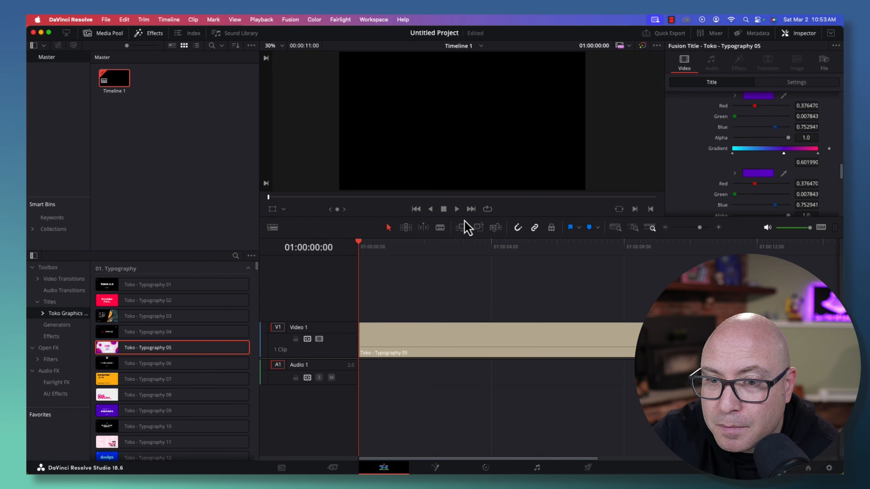
left_click(456, 209)
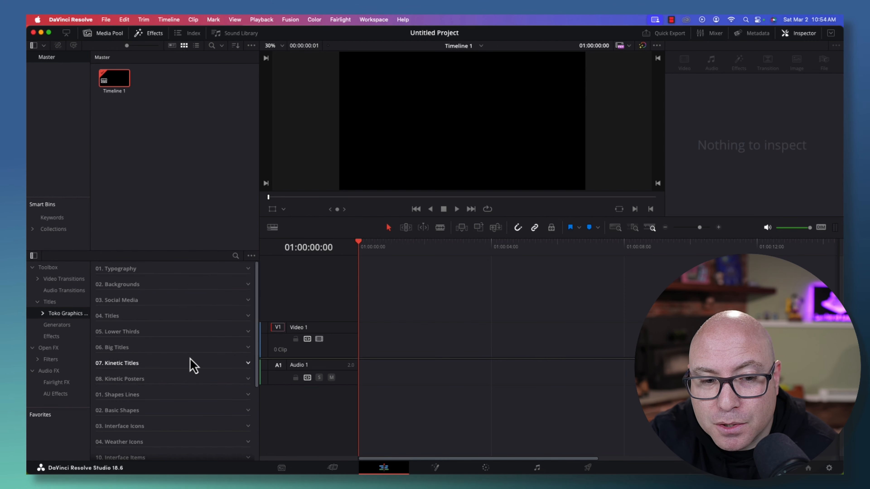
Look over the Toko pack's categories and browse the templates within 03. Social Media
scroll(190, 364, "down", 5)
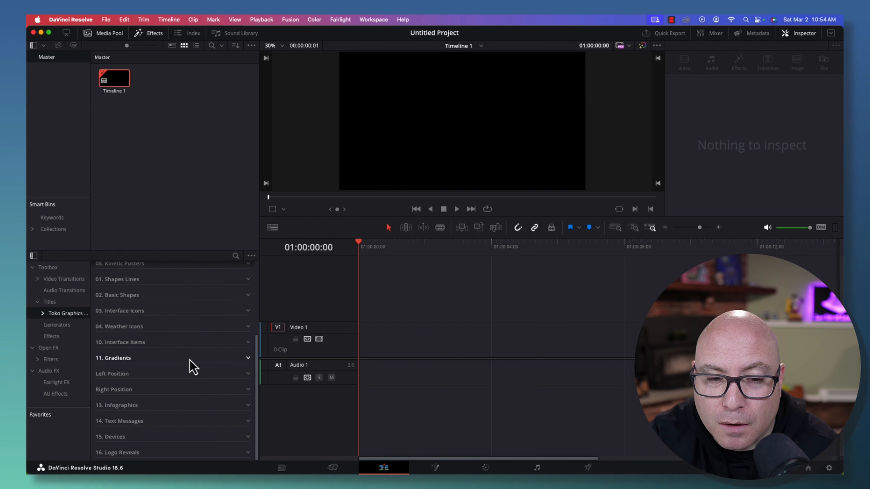
scroll(190, 363, "up", 5)
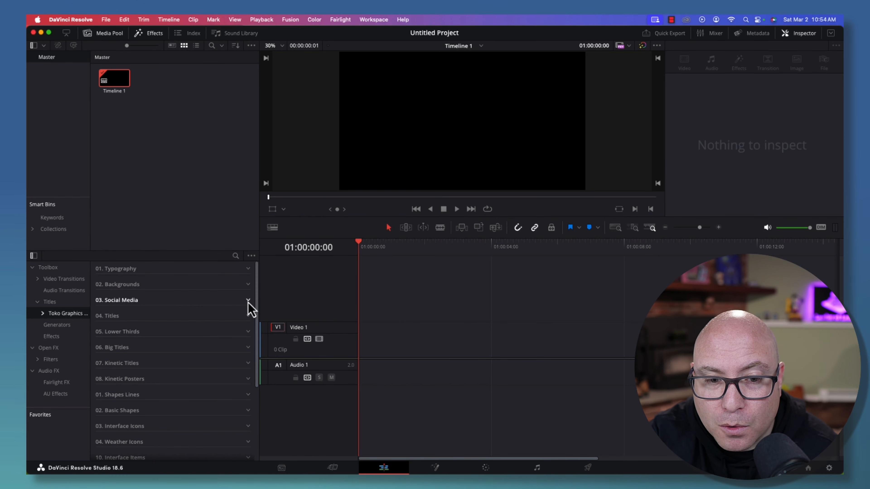
left_click(248, 301)
scroll(207, 355, "down", 5)
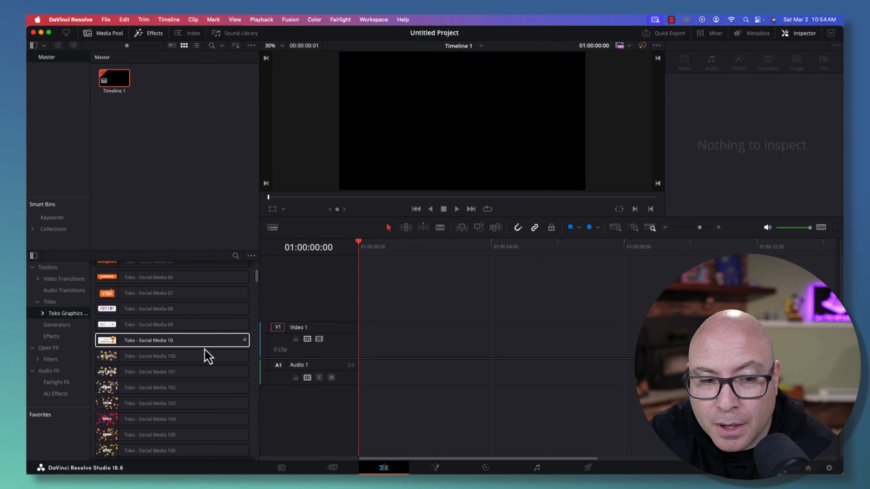
scroll(207, 356, "down", 5)
scroll(207, 354, "down", 3)
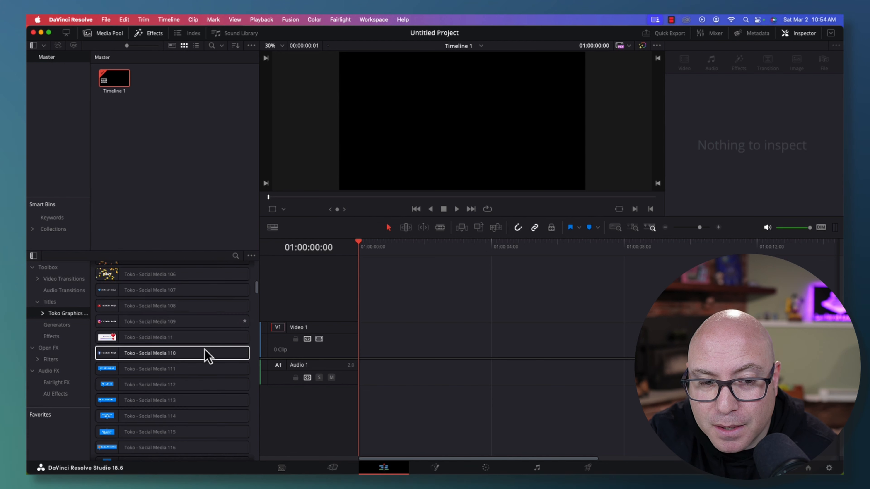
scroll(207, 354, "down", 8)
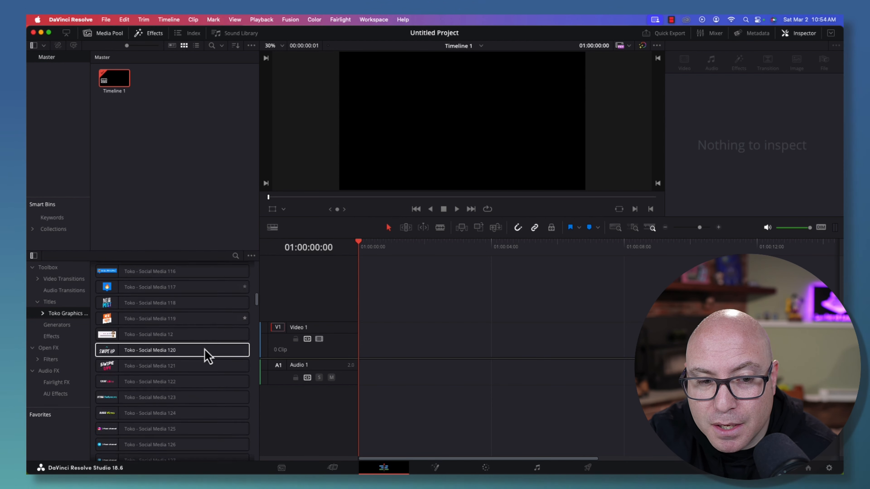
scroll(206, 355, "down", 11)
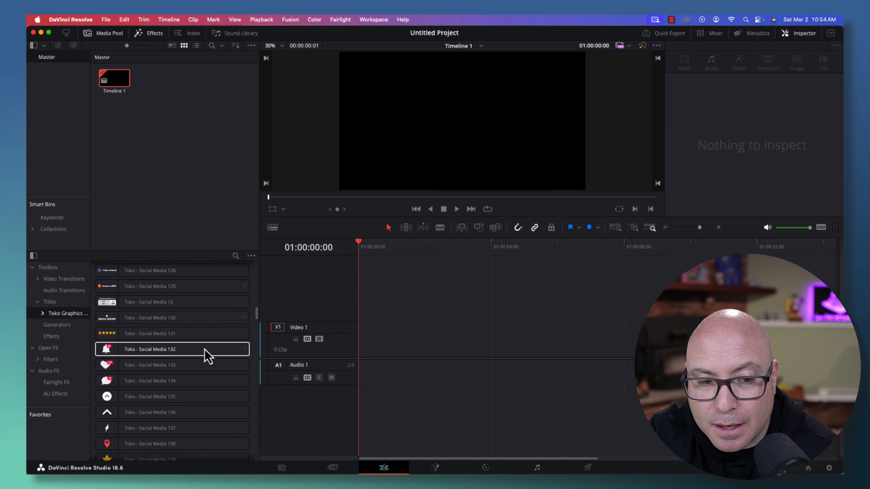
scroll(207, 355, "down", 10)
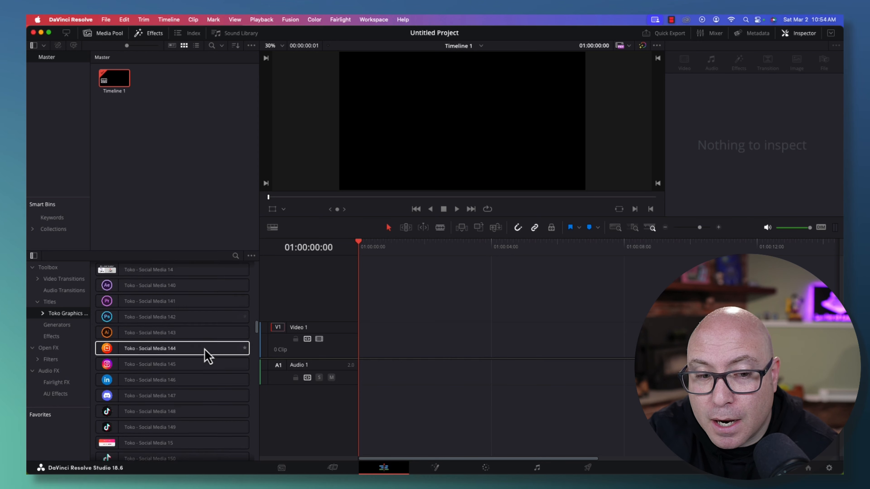
scroll(207, 354, "down", 12)
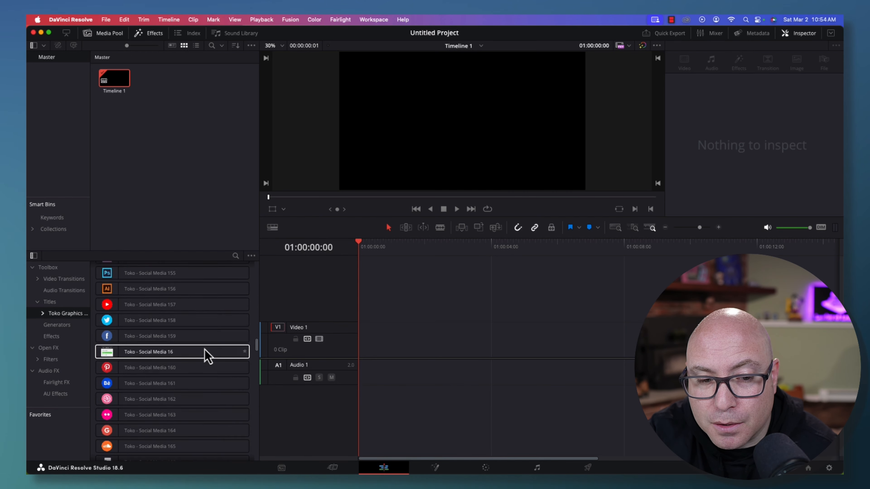
scroll(205, 350, "down", 8)
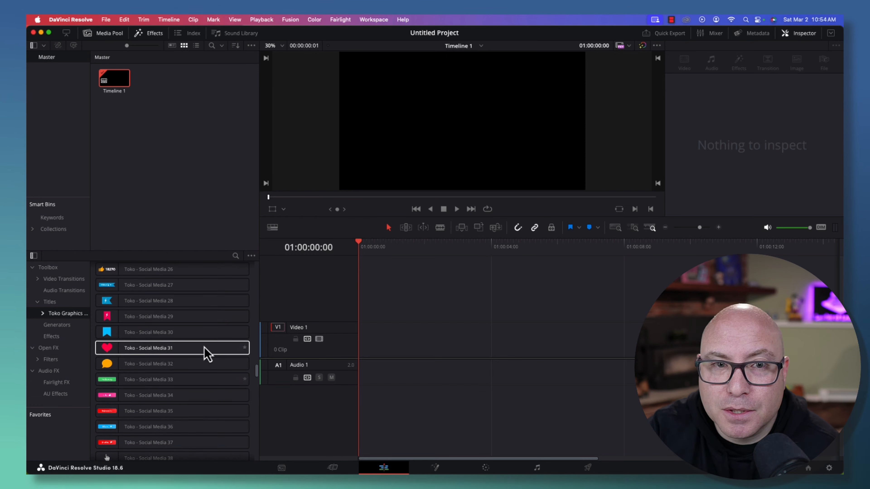
Switch to Chrome and examine the animated 03. Social Media previews on the motioncan Folders preview page
mouse_move(376, 480)
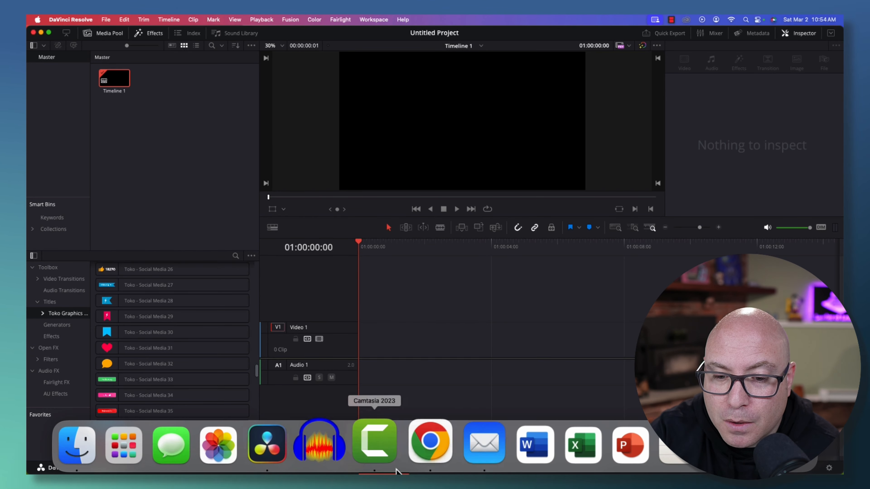
left_click(423, 442)
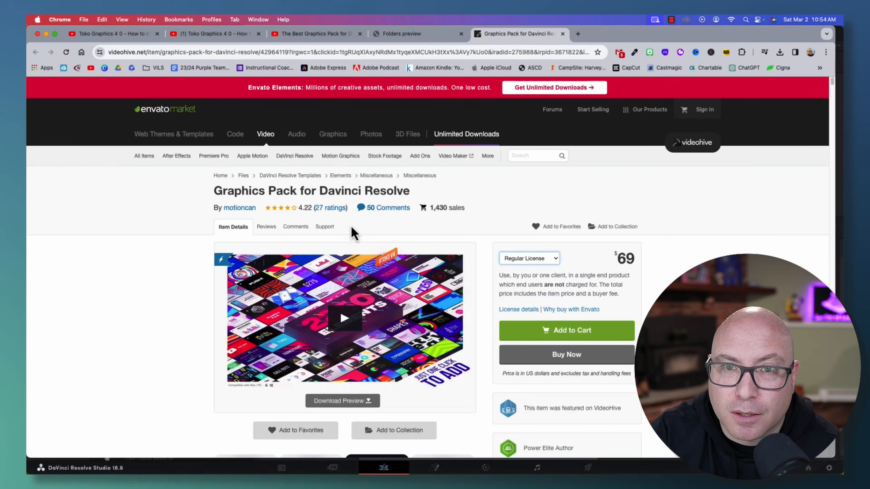
left_click(424, 35)
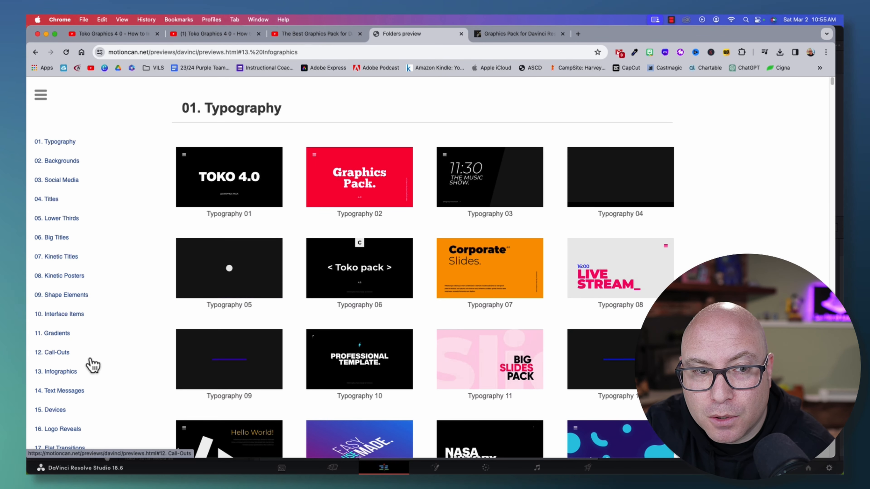
left_click(70, 189)
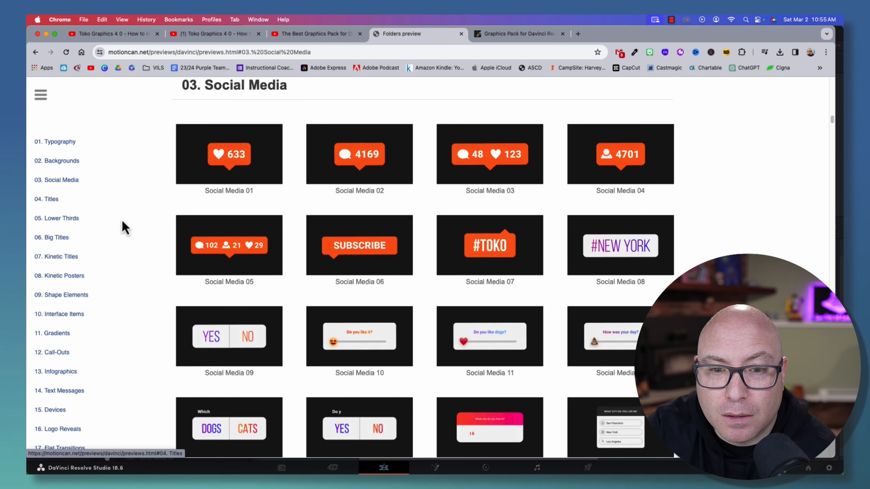
scroll(377, 335, "down", 5)
scroll(382, 338, "down", 10)
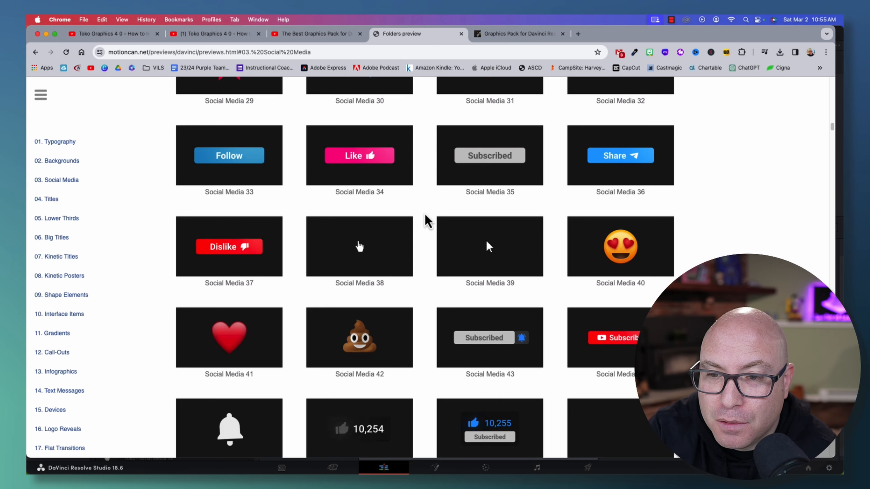
scroll(428, 221, "down", 5)
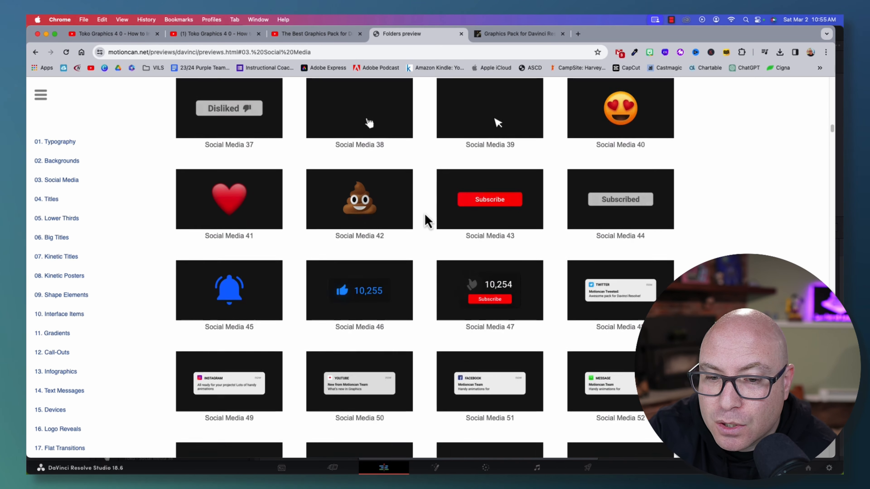
scroll(428, 221, "down", 4)
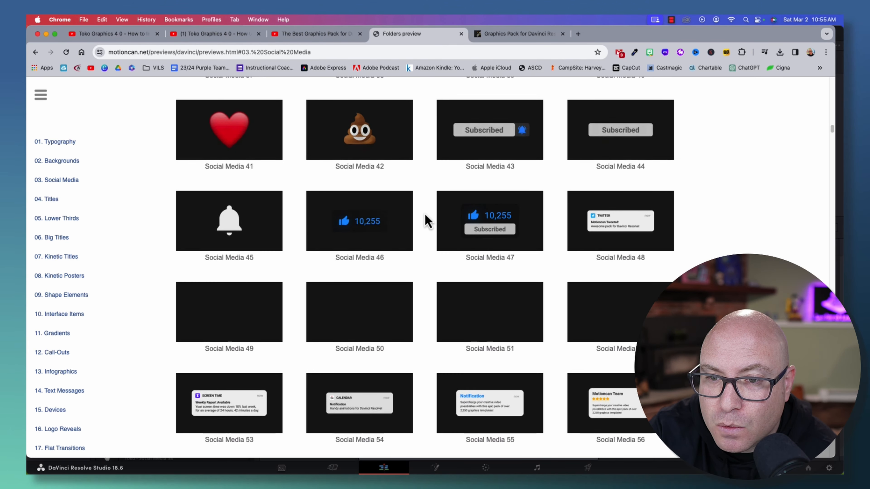
scroll(428, 221, "down", 6)
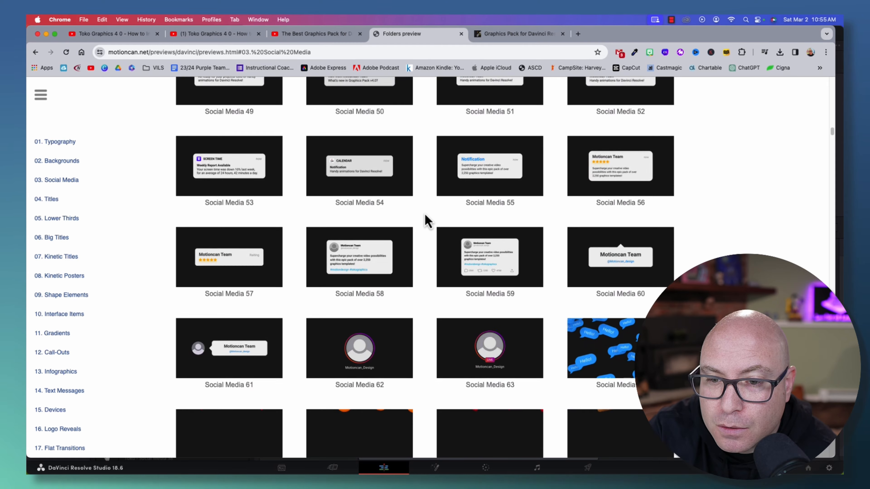
scroll(428, 221, "down", 7)
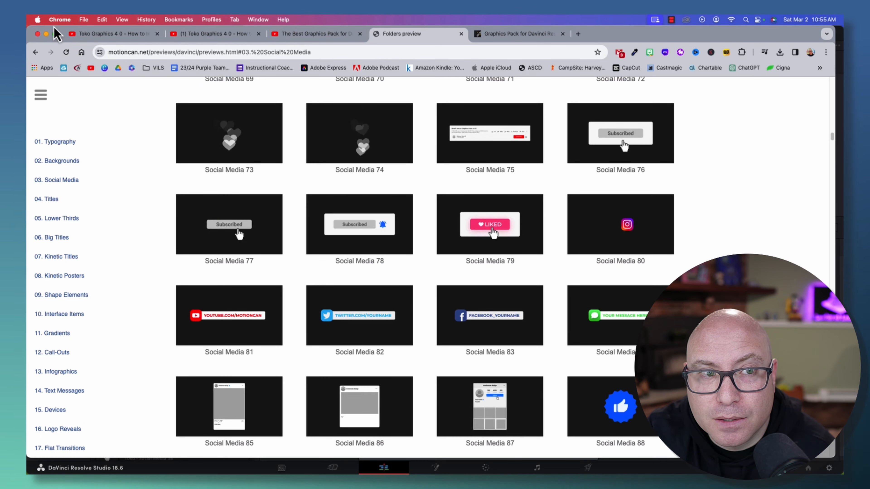
Back in DaVinci Resolve, add Toko - Social Media 78 at the start of Video 1 and scrub its animation to 01:00:01:19
key("super+m")
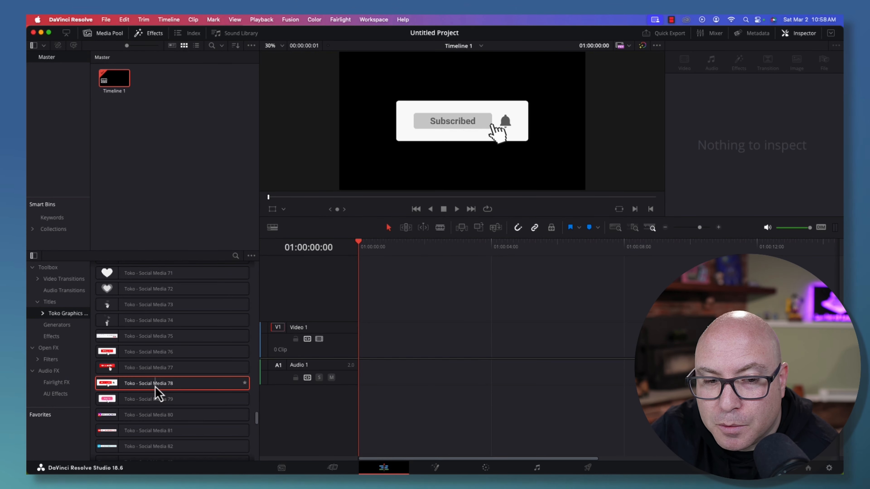
left_click_drag(153, 387, 368, 351)
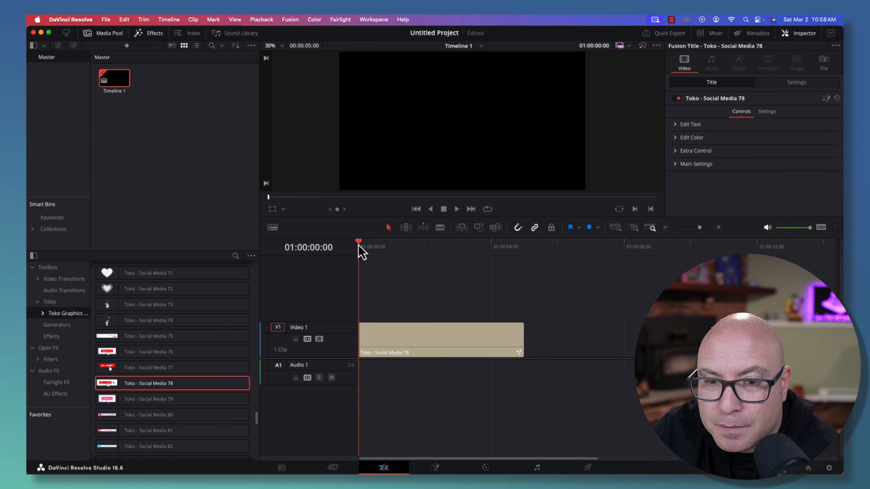
left_click_drag(383, 254, 441, 257)
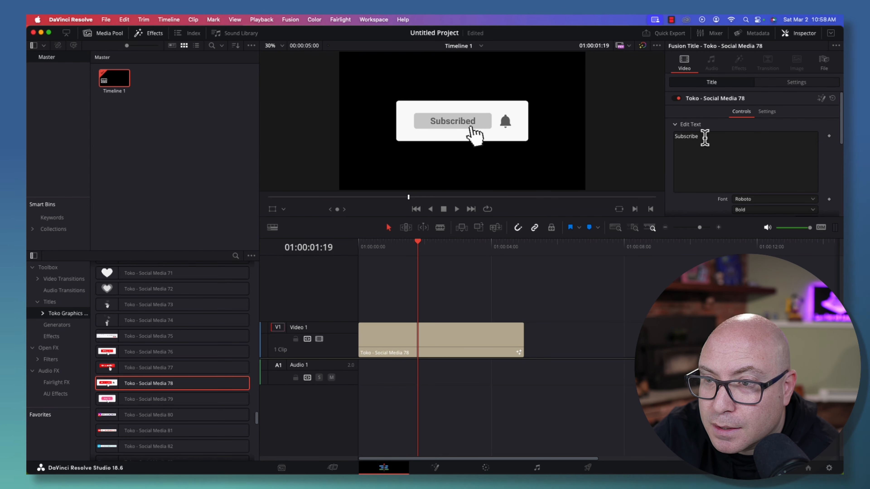
Replace the title's Subscribe text with "My Channel" and check the button at 01:00:00:22
left_click(704, 137)
key("BackSpace")
key("BackSpace")
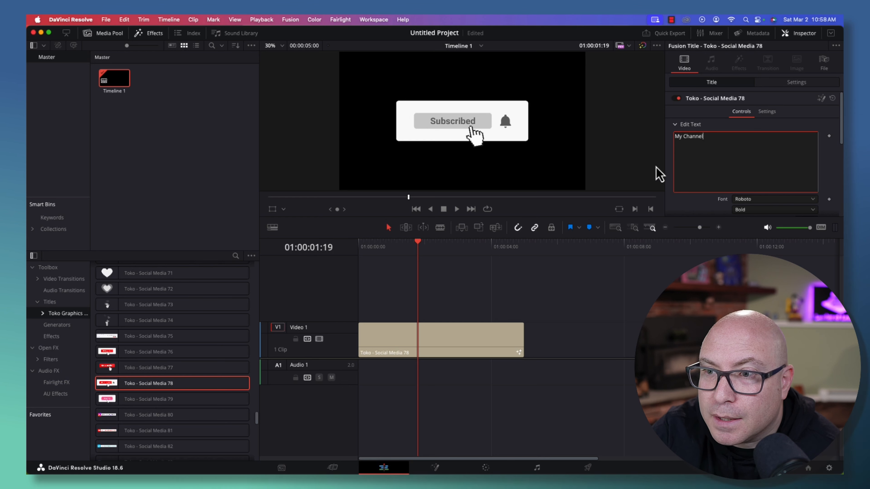
left_click_drag(425, 244, 395, 248)
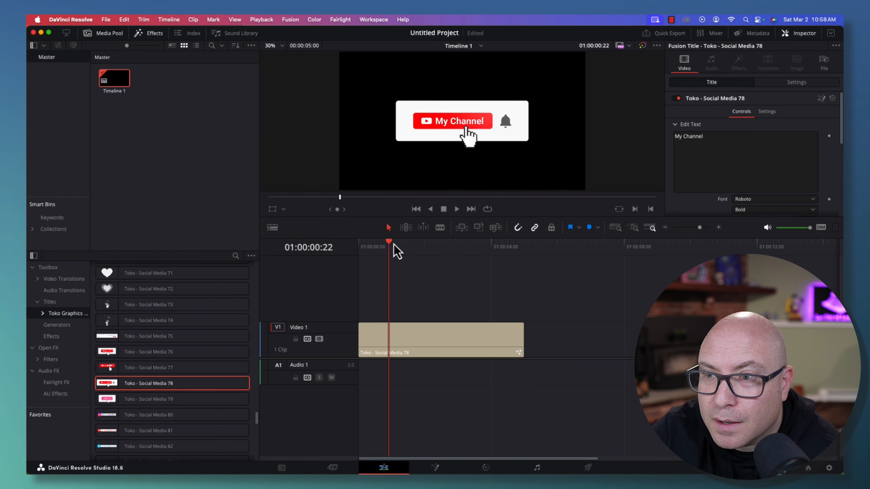
Review the title's second text, Subscribed, and compare it with the animation at 01:00:02:07
scroll(675, 148, "down", 3)
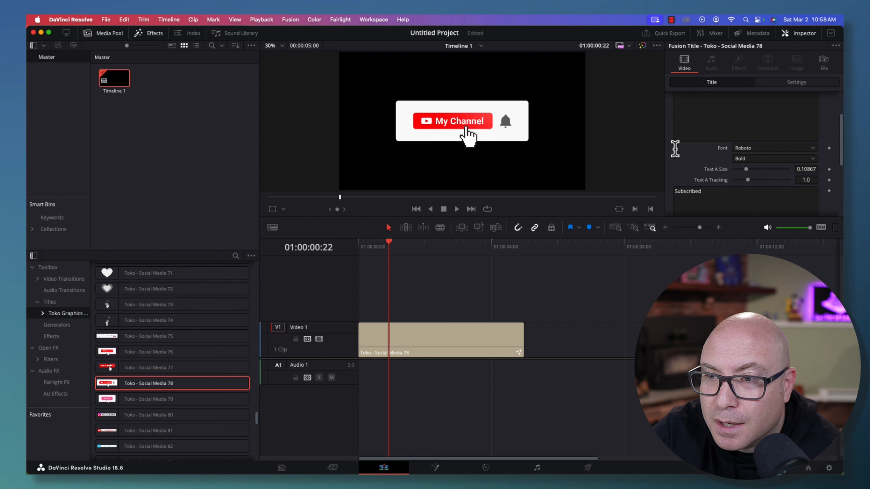
scroll(674, 148, "down", 3)
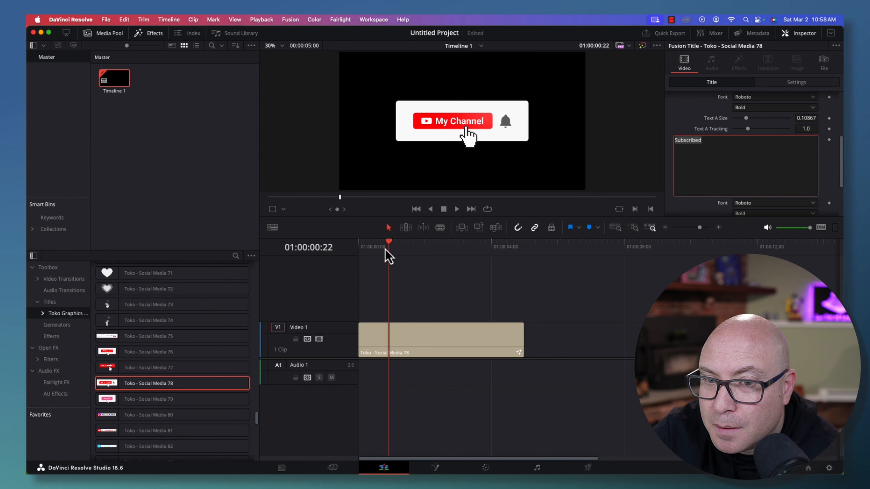
left_click_drag(404, 247, 436, 248)
scroll(677, 139, "up", 2)
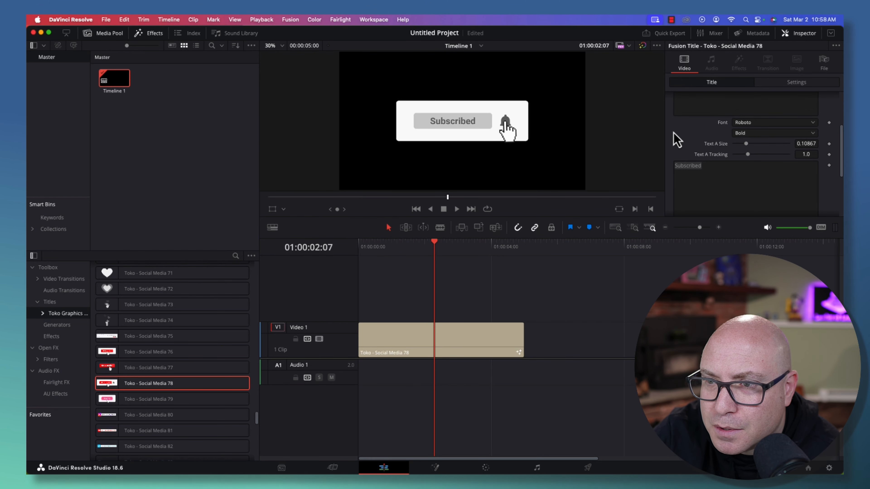
scroll(676, 139, "up", 3)
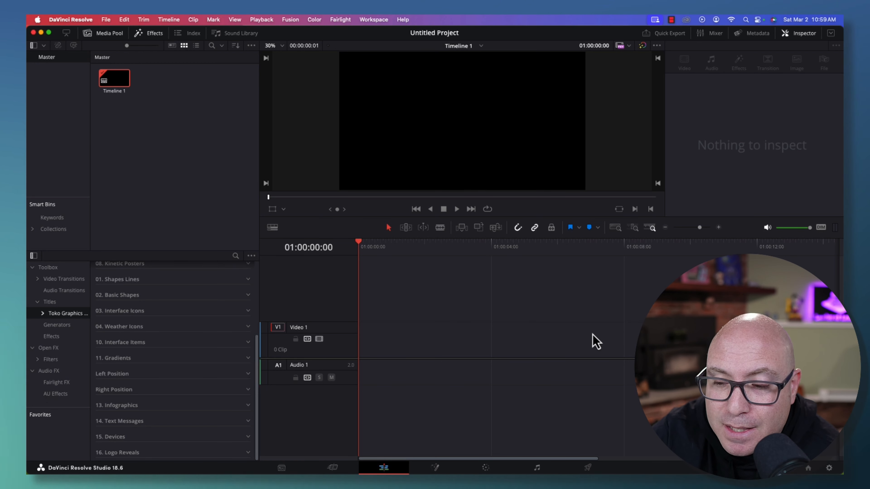
Enable vertical resolution in the project settings for a 1080 x 1920 timeline and save them
left_click(829, 469)
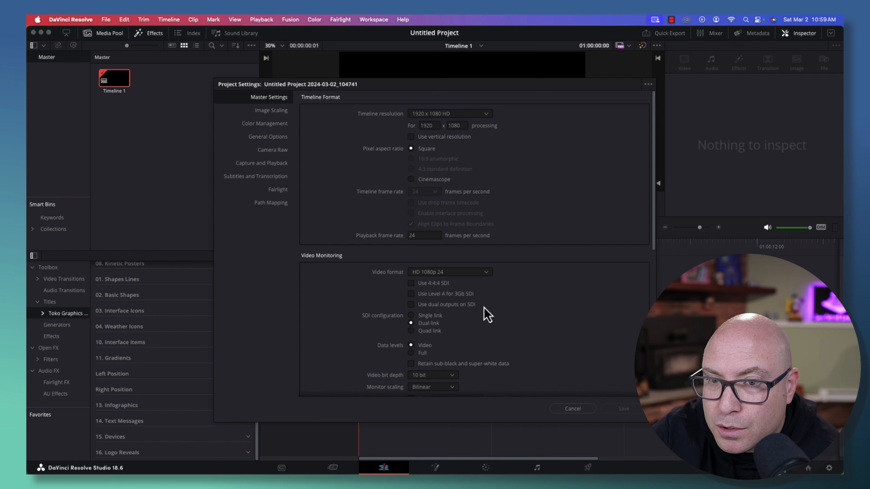
left_click(411, 137)
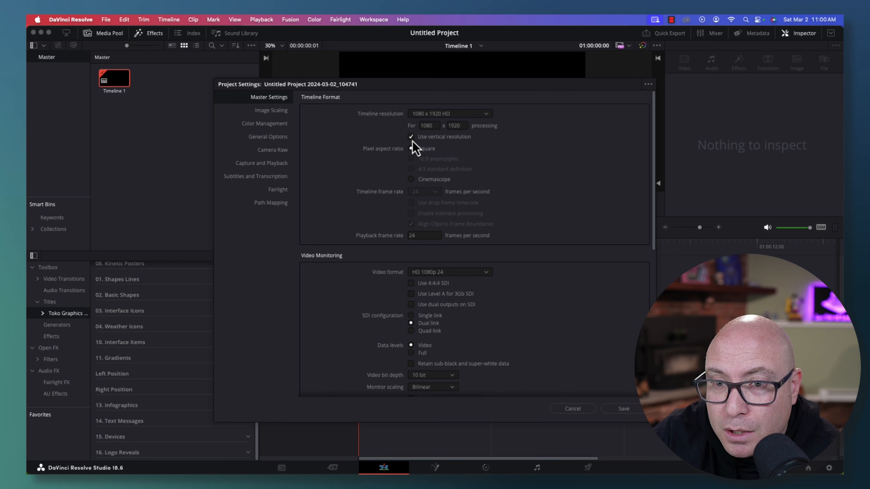
left_click(611, 411)
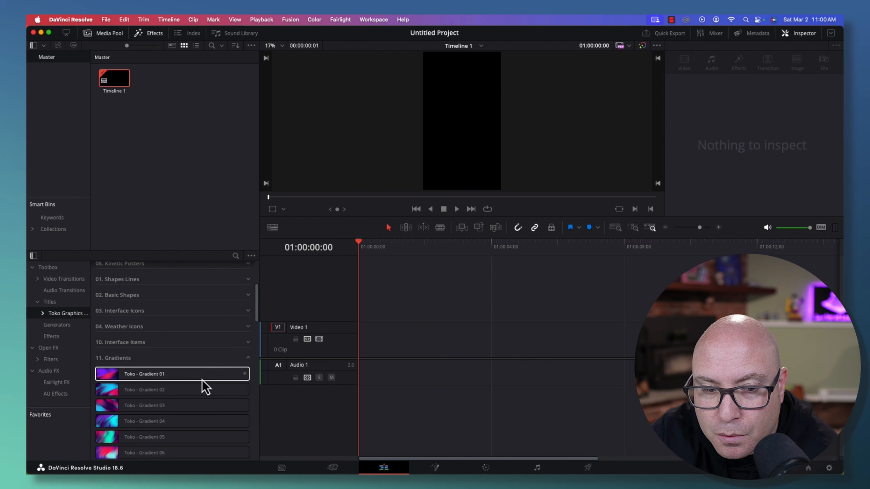
Find Toko - Gradient 10 among the pack's gradients and add it at the start of Video 1
scroll(202, 384, "down", 10)
scroll(205, 387, "up", 2)
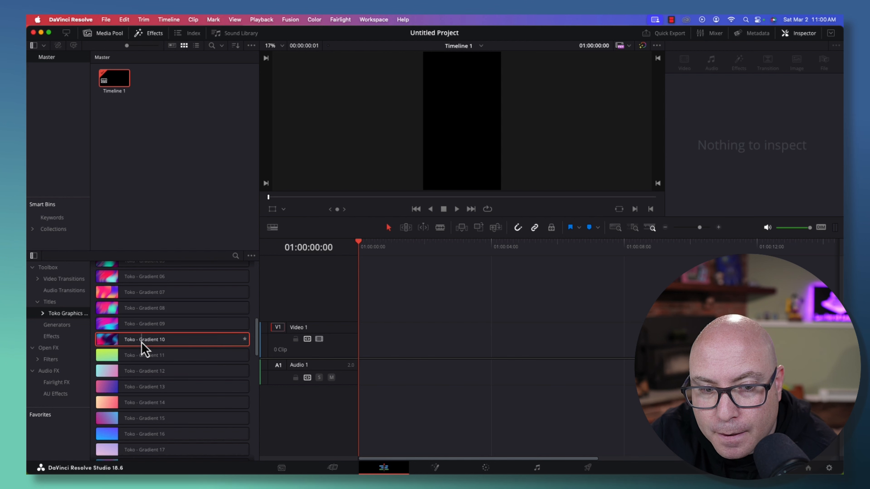
left_click_drag(240, 351, 366, 352)
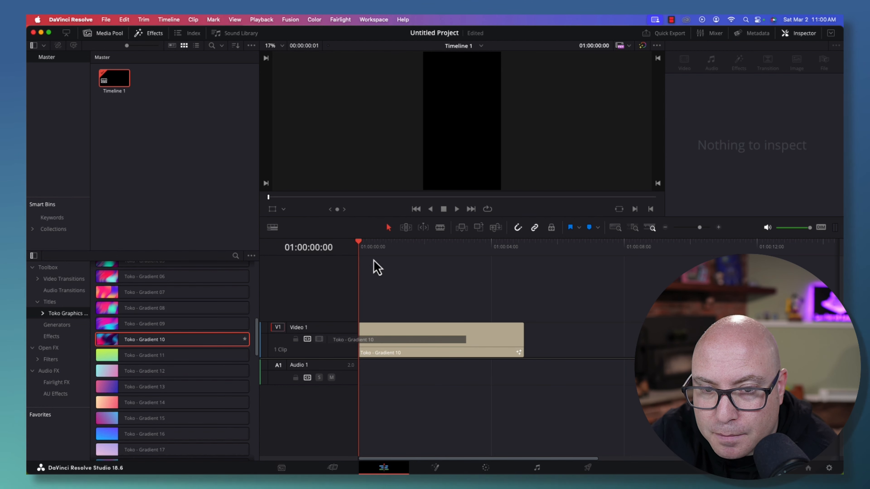
Preview the Toko - Gradient 10 clip up to 01:00:02:22 and review its color controls and transform settings
left_click_drag(361, 252, 456, 256)
scroll(709, 146, "up", 5)
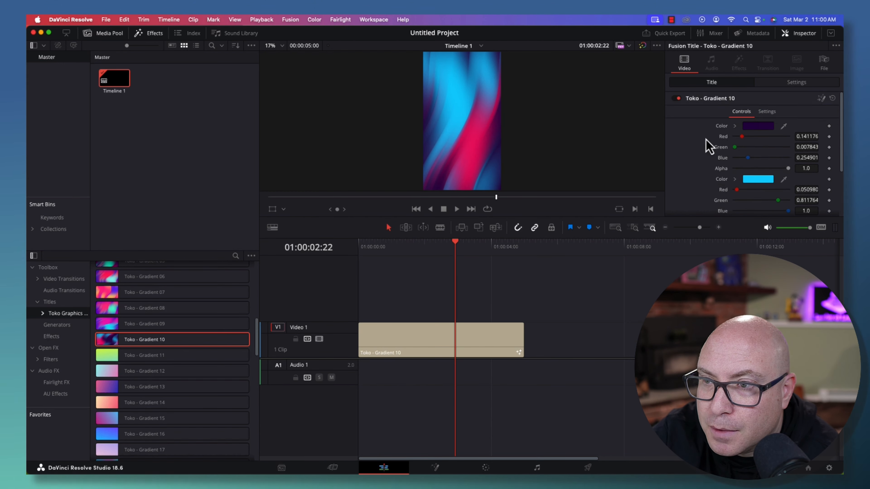
left_click(797, 82)
Turn off vertical resolution in the project settings for a 1920 x 1080 timeline, save, and check the gradient in horizontal format
left_click(829, 468)
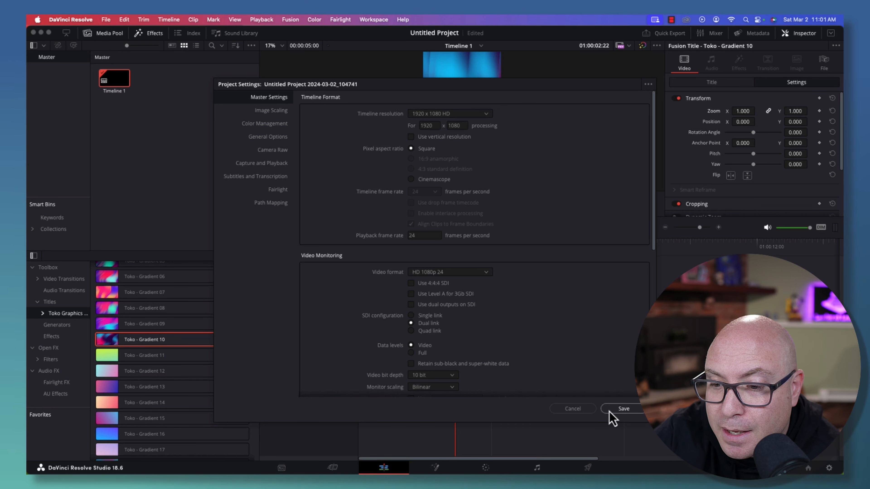
left_click(610, 411)
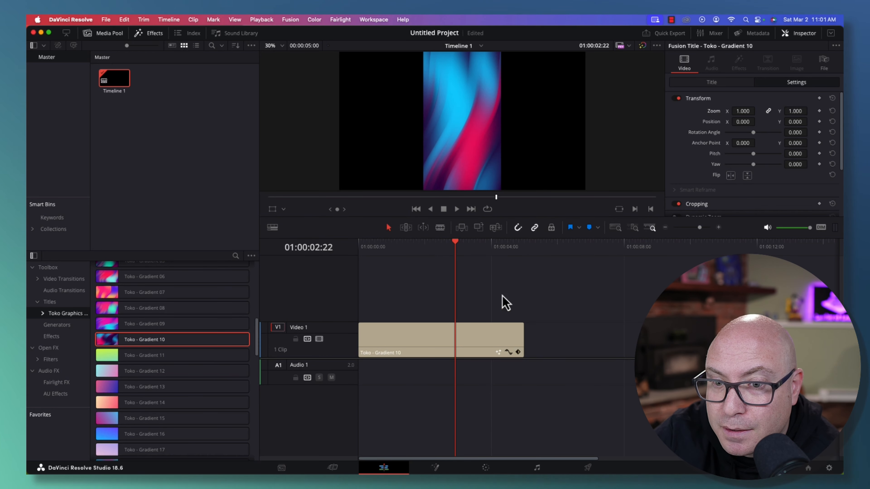
left_click_drag(455, 246, 429, 282)
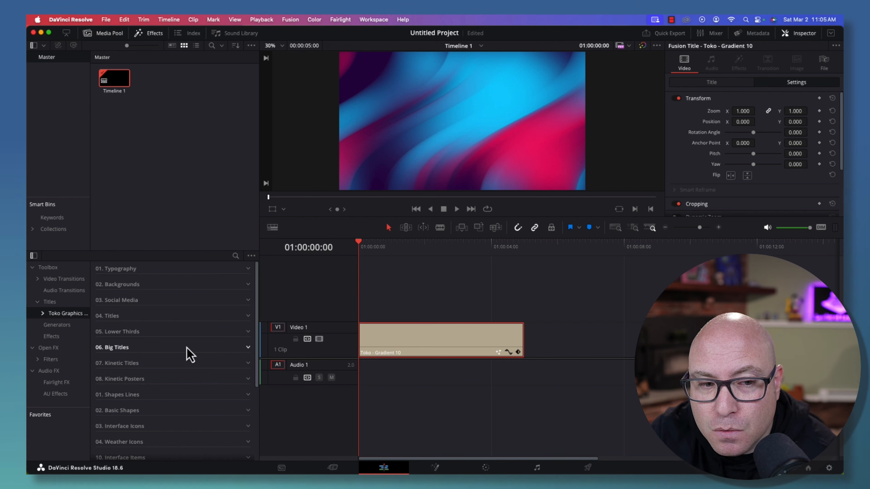
Add Toko - Background 01 directly after the gradient on Video 1 and play the timeline across both clips
left_click(248, 289)
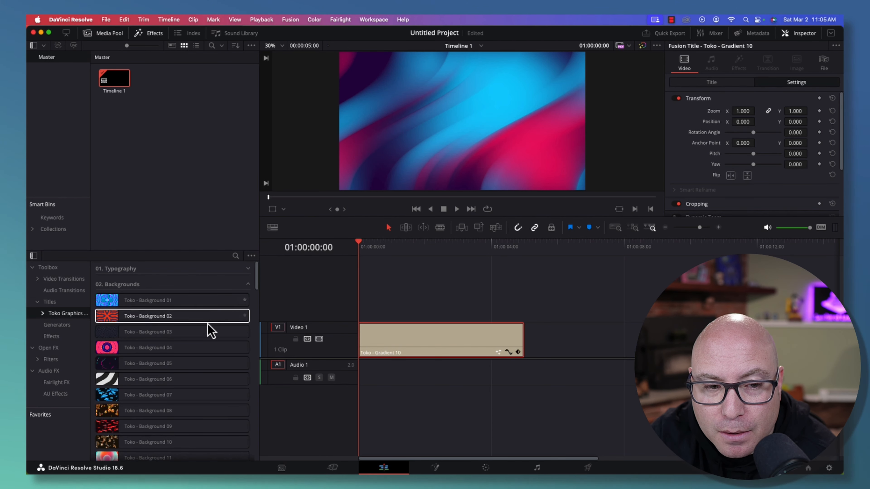
left_click_drag(161, 304, 532, 344)
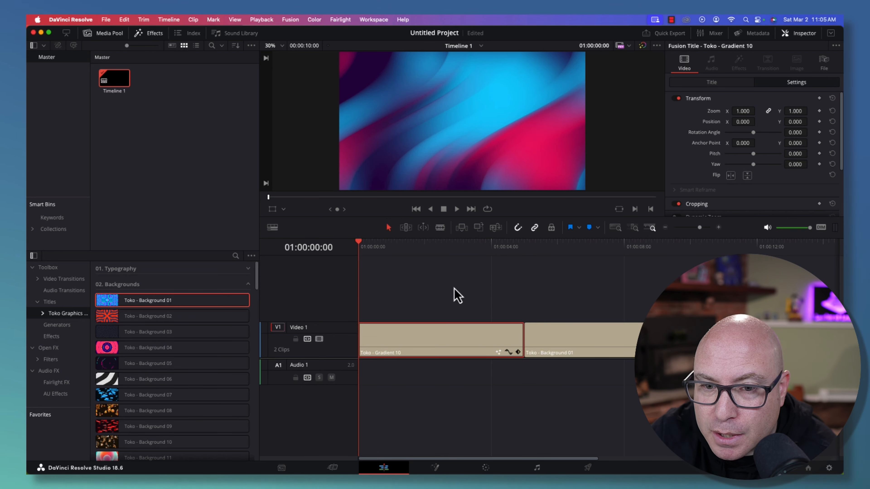
left_click_drag(359, 246, 460, 276)
left_click(457, 209)
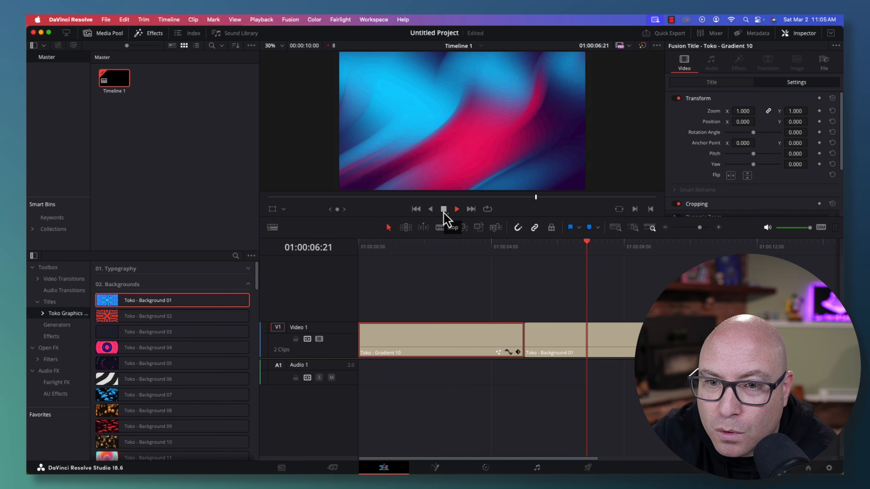
left_click(443, 209)
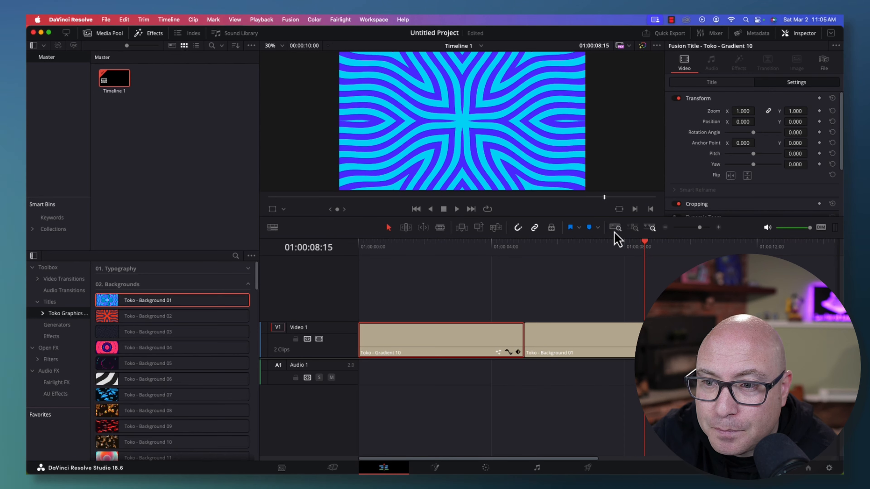
left_click_drag(646, 250, 363, 266)
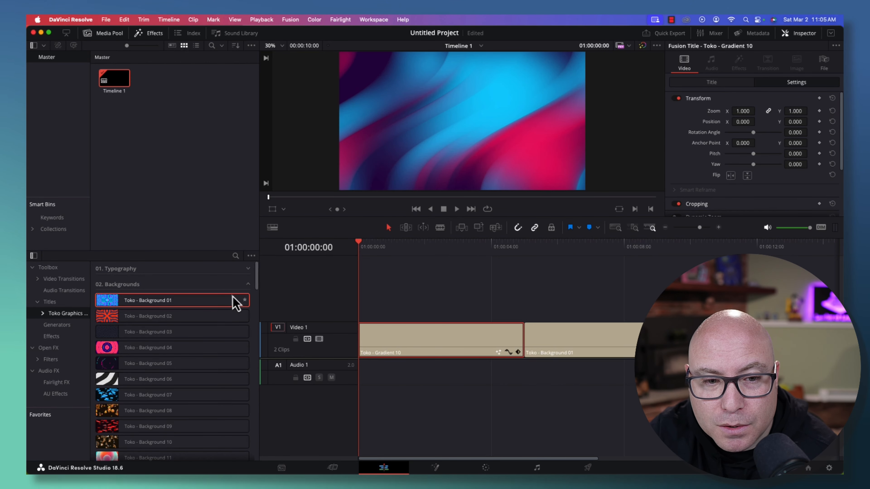
Apply Overlay_Transition_03 from Toko's overlay video transitions at the cut between Toko - Gradient 10 and Toko - Background 01
left_click(249, 284)
scroll(193, 362, "down", 5)
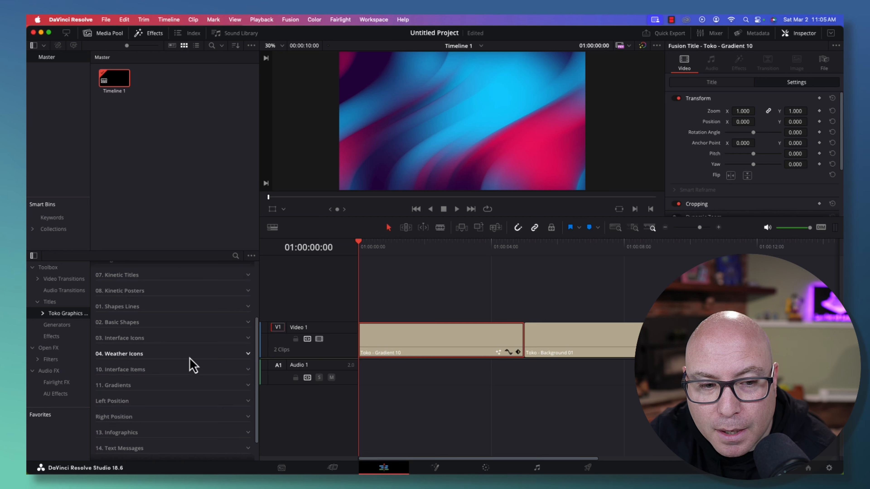
scroll(193, 365, "down", 2)
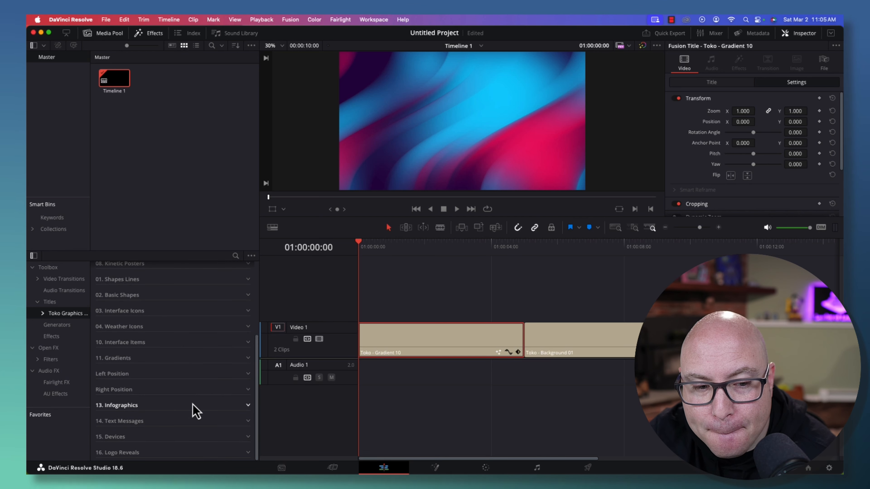
scroll(207, 417, "up", 5)
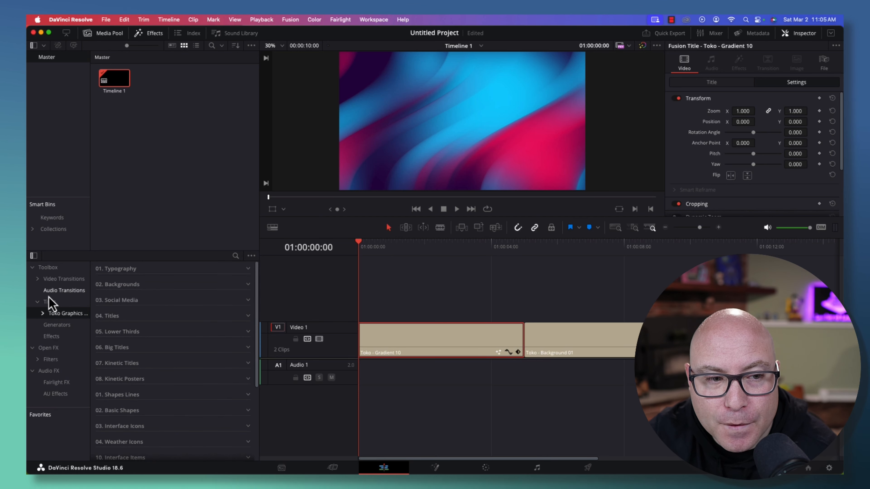
left_click(37, 278)
left_click(42, 291)
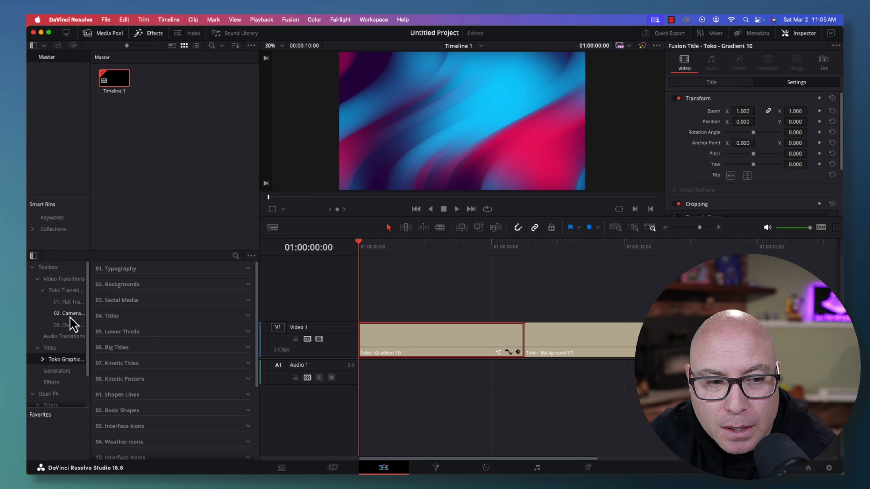
left_click(70, 325)
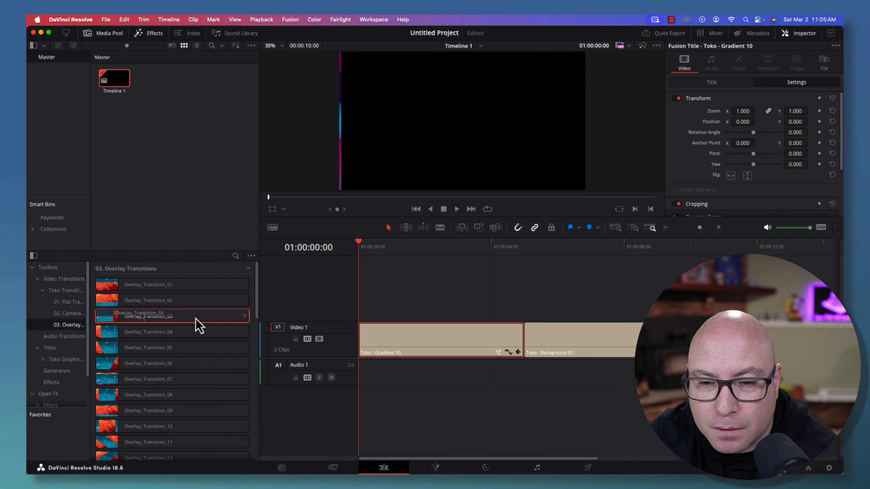
left_click_drag(199, 326, 520, 345)
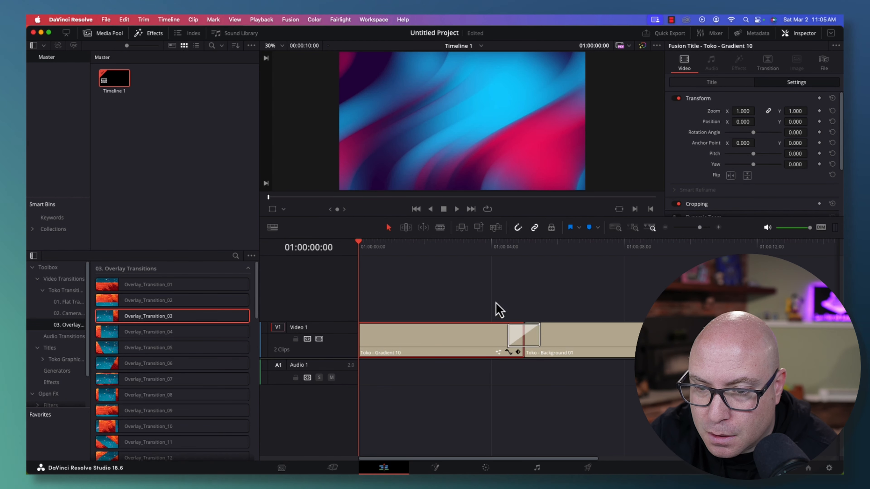
Play the timeline through the overlay transition and return the playhead to the start
left_click(457, 210)
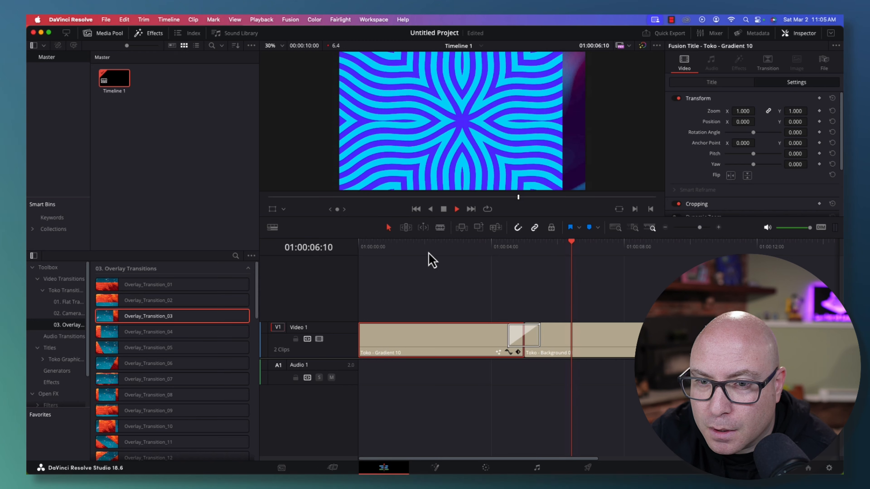
left_click(443, 209)
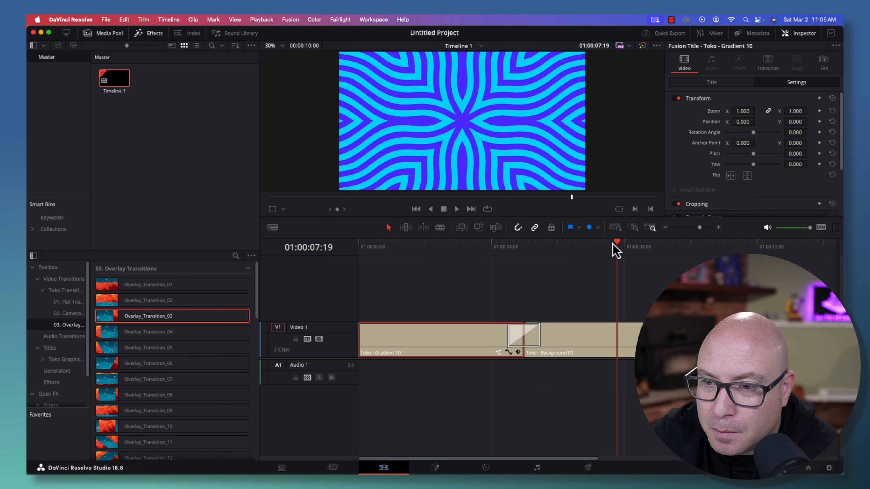
left_click_drag(613, 247, 361, 279)
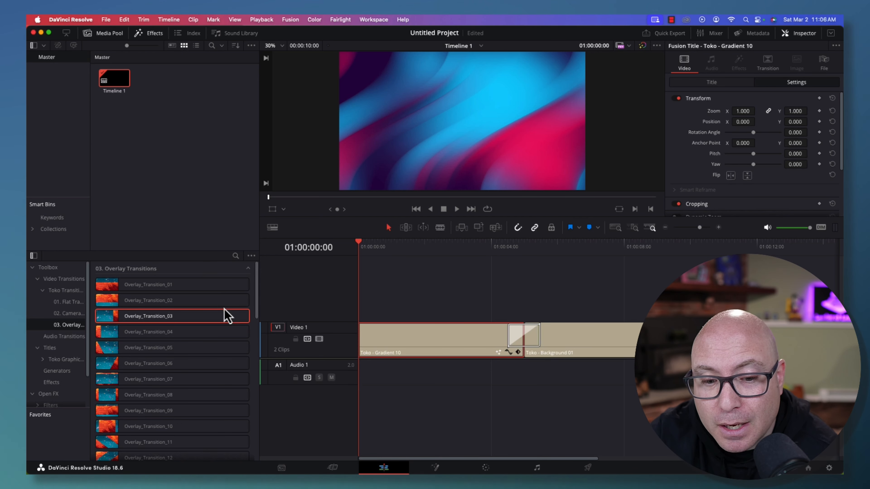
Open the 03. WHOOSHES folder in media storage, inside the Toko Graphics 4.0 pack's Extra Materials and Sound FX folders on the Desktop
left_click(282, 468)
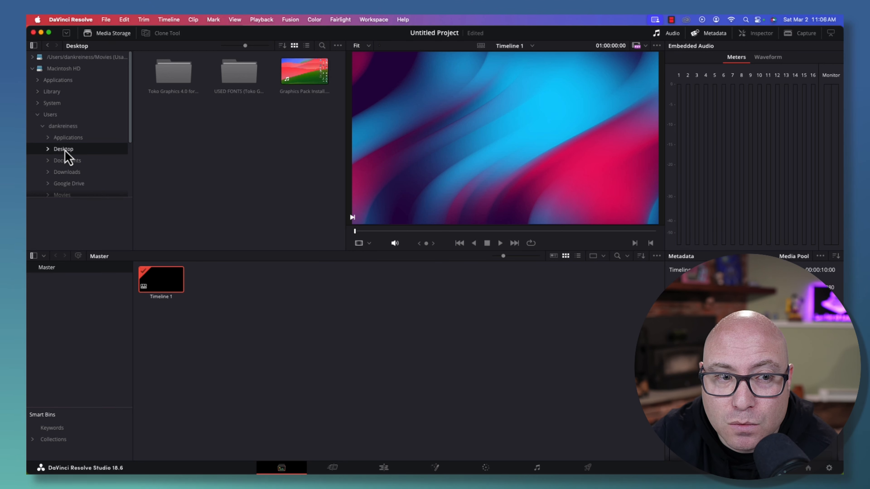
double_click(172, 84)
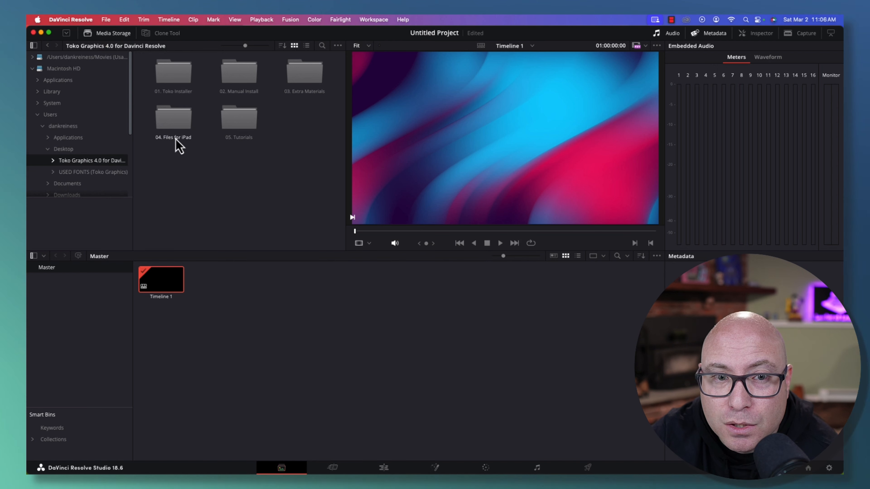
double_click(310, 84)
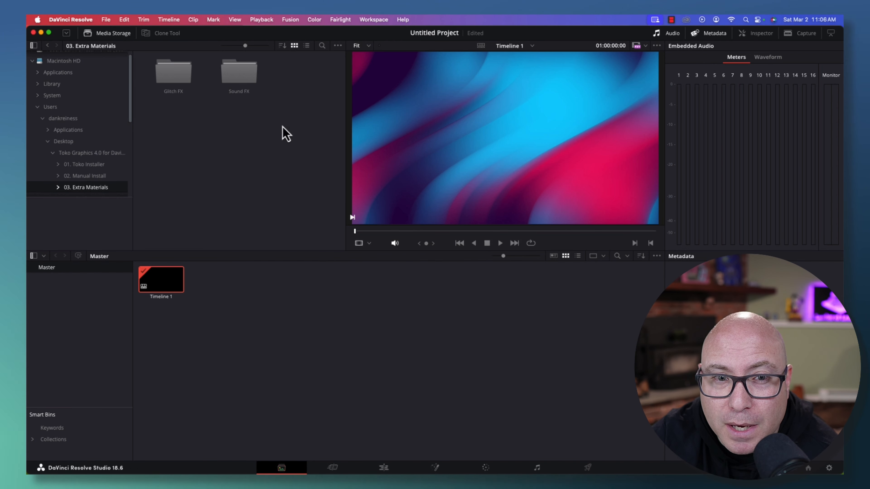
double_click(242, 85)
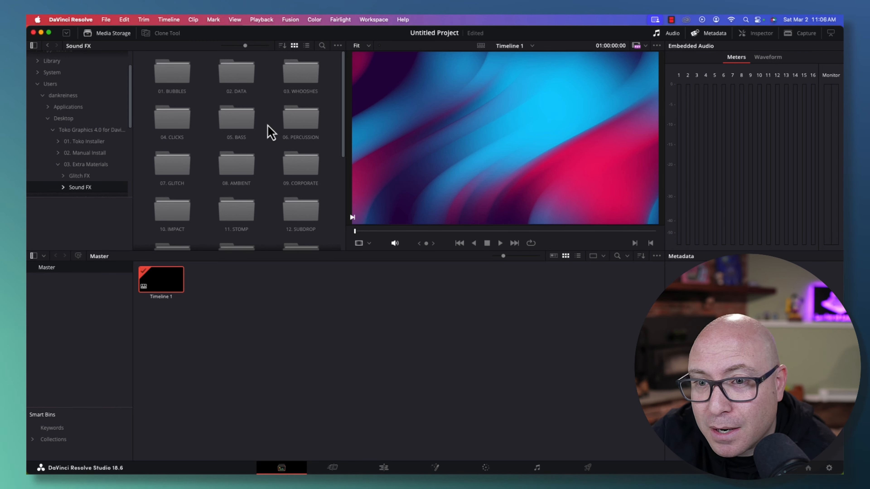
double_click(301, 84)
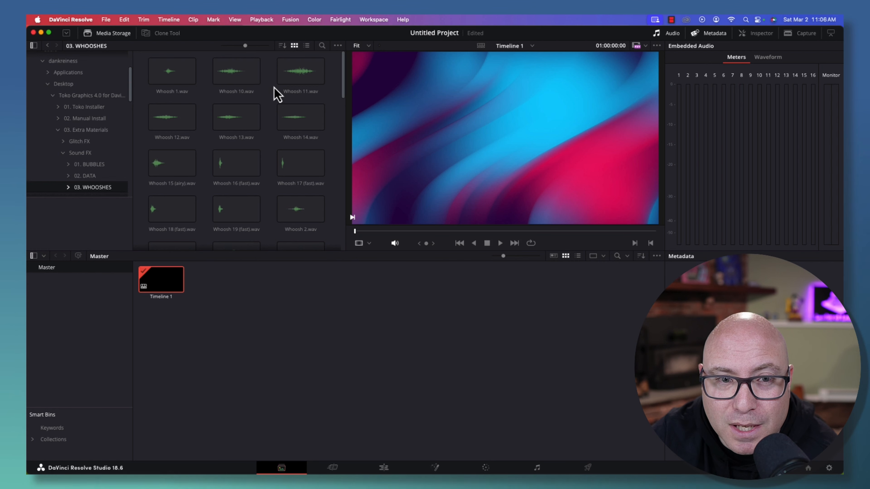
Import Whoosh 15 (airy).wav, Whoosh 11.wav and Whoosh 23 (synth) into the Master bin and return to the Edit page
left_click(246, 97)
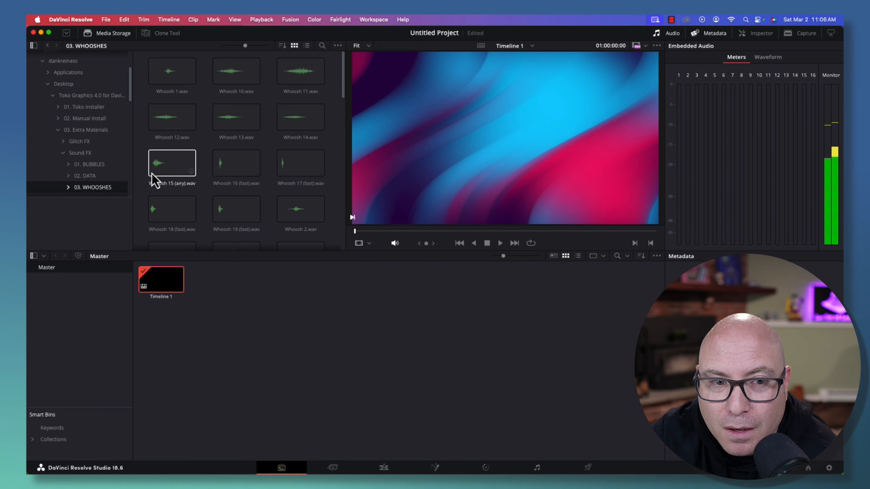
left_click(164, 169)
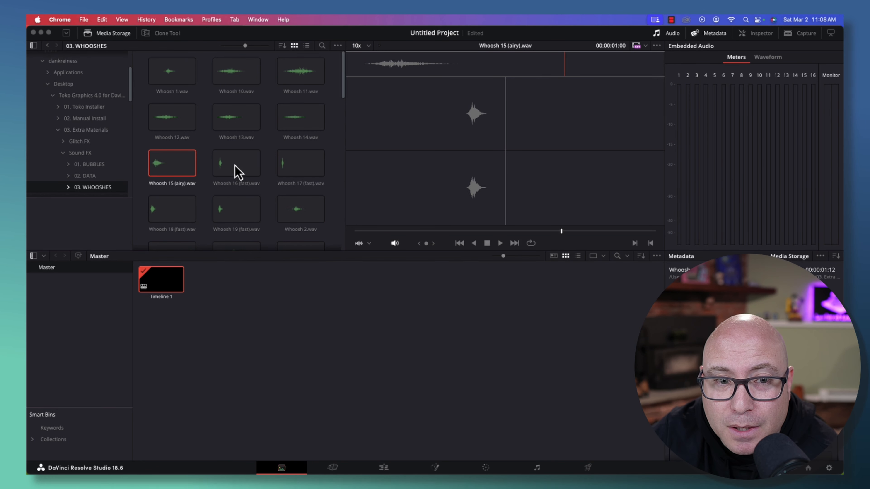
left_click_drag(173, 171, 233, 293)
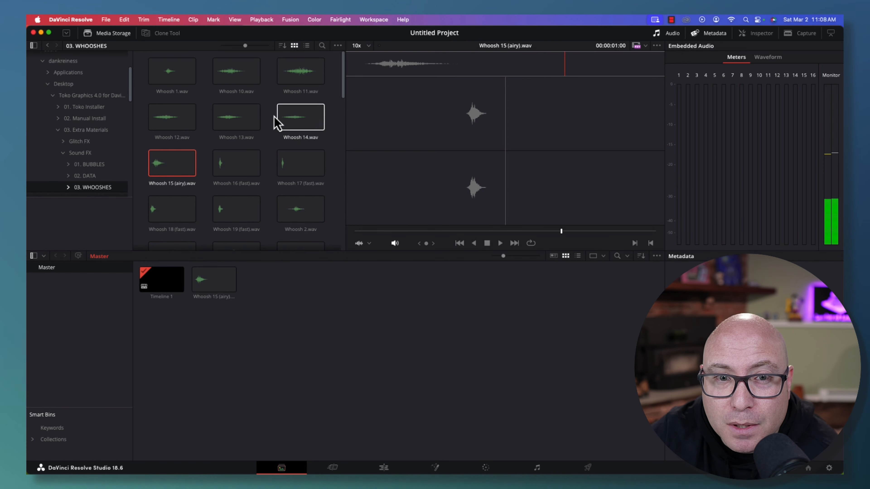
left_click_drag(300, 76, 276, 295)
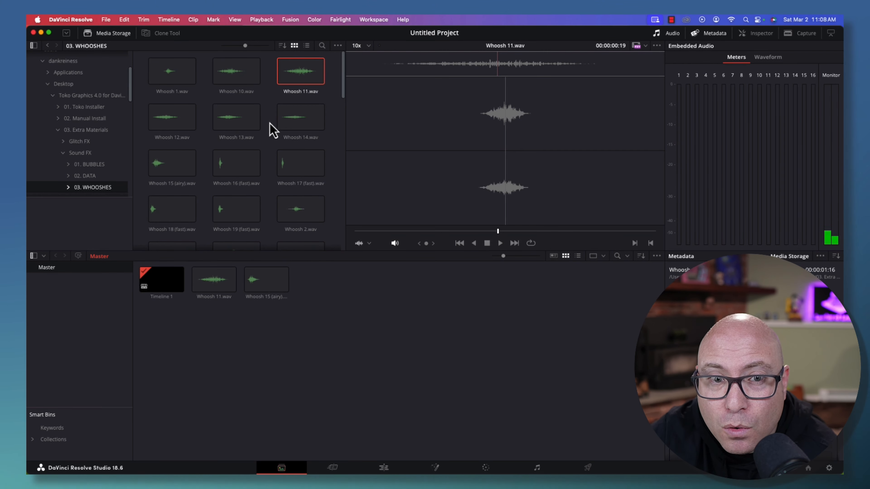
scroll(206, 154, "down", 3)
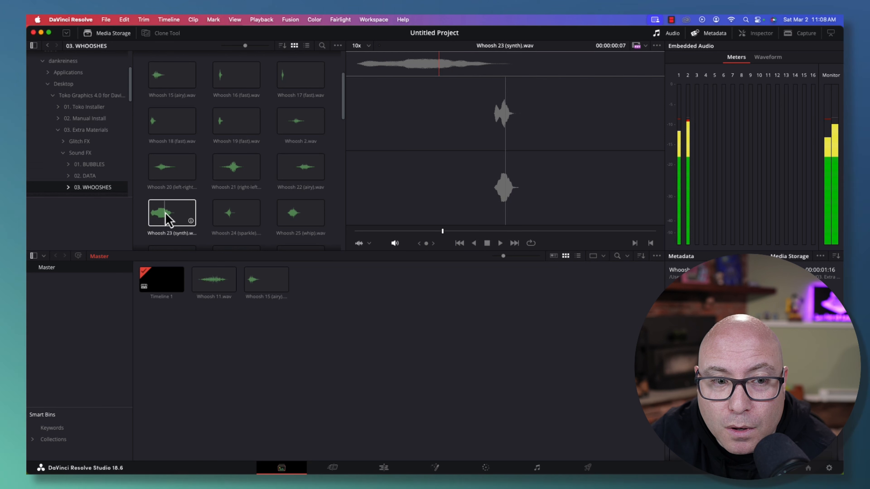
left_click_drag(170, 219, 320, 278)
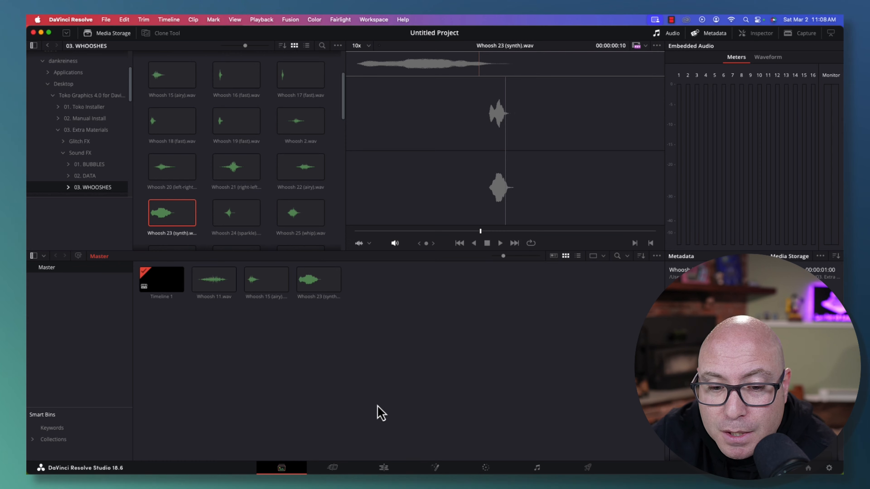
left_click(384, 468)
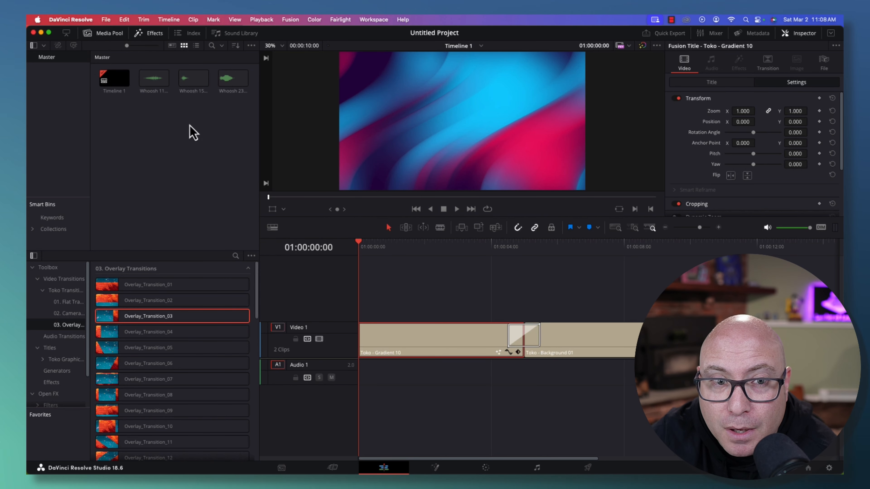
Try the Whoosh 23 (synth) sound on Audio 1 beneath the overlay transition and play it back
left_click_drag(226, 95, 512, 375)
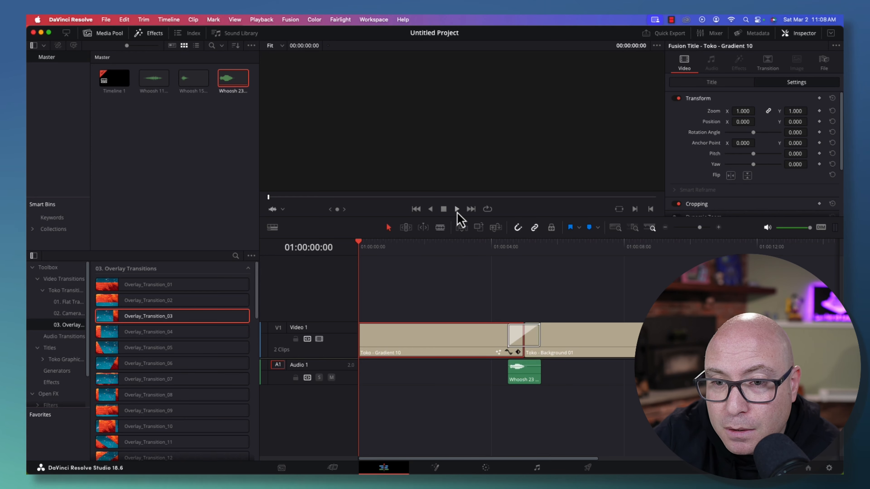
left_click(457, 210)
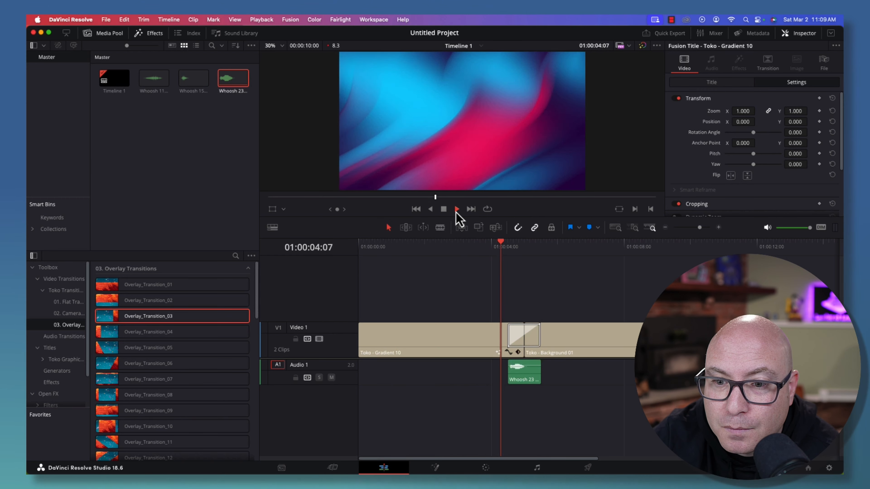
left_click(444, 209)
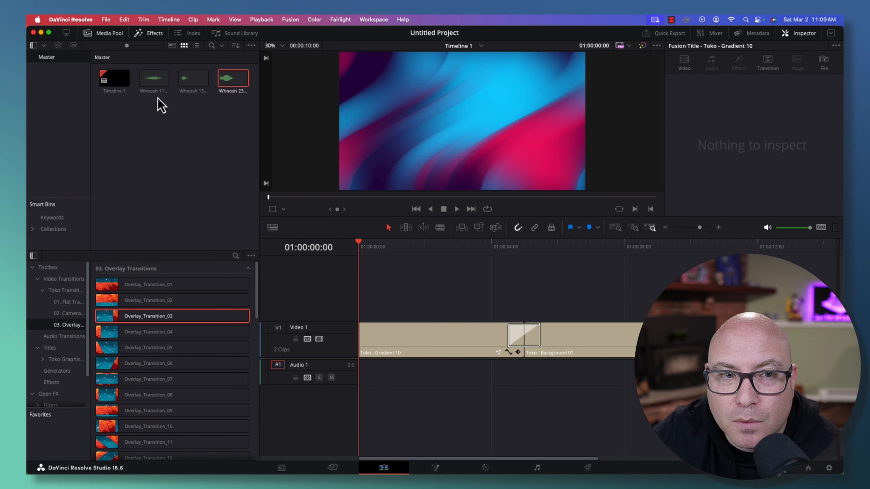
Place Whoosh 11.wav on Audio 1 centered beneath the overlay transition and raise its volume to 9.09
left_click_drag(153, 80, 517, 379)
left_click(153, 80)
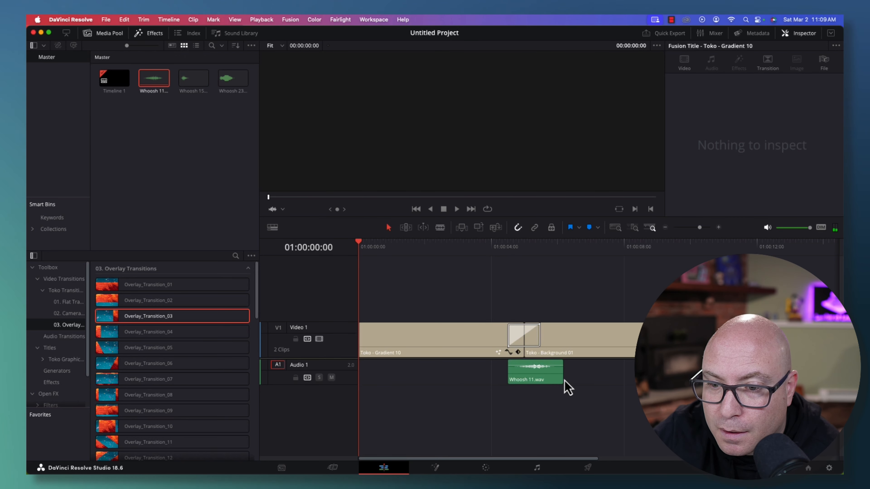
left_click(540, 380)
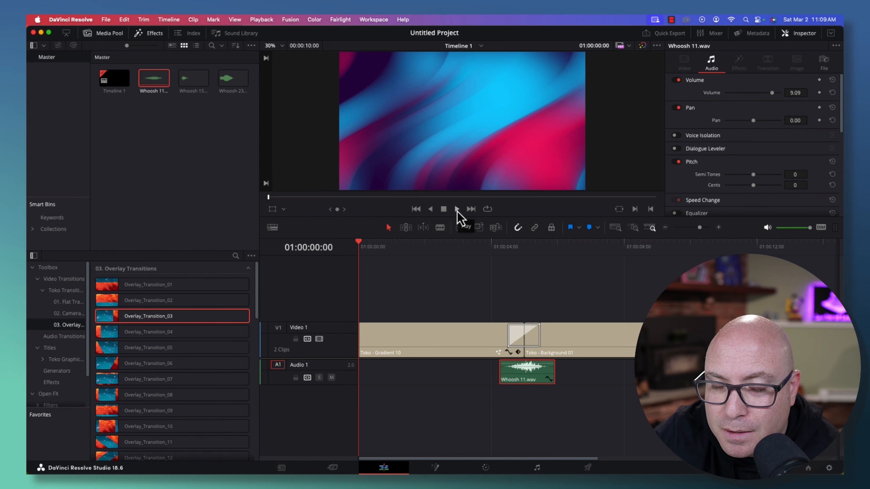
Play back the overlay transition, then align the start of Whoosh 11.wav with it and shorten the clip's end on Audio 1
left_click(457, 209)
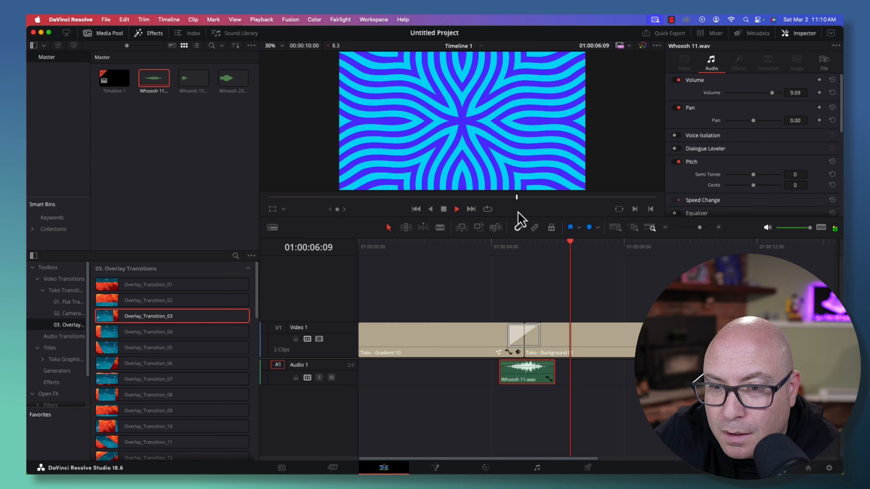
left_click(456, 209)
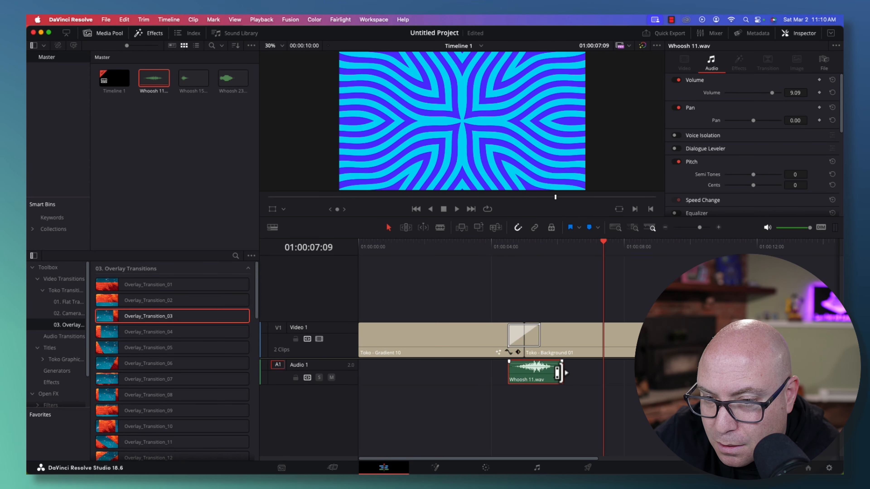
left_click_drag(559, 373, 548, 373)
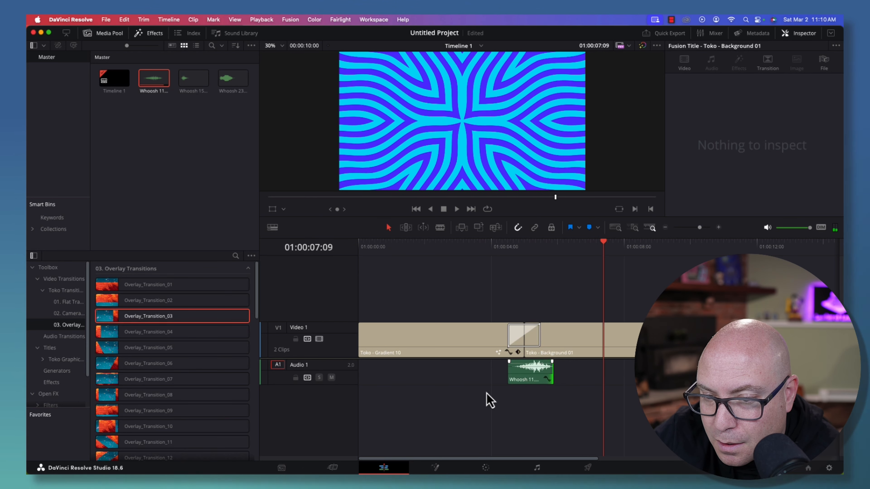
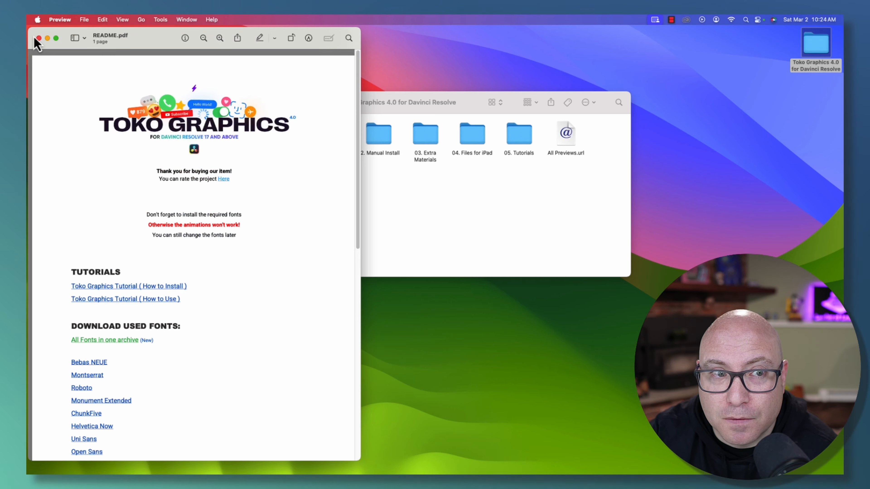
Close README.pdf and launch Toko Pack Installer.pkg from the 01. Toko Installer folder
left_click(39, 38)
left_click(395, 214)
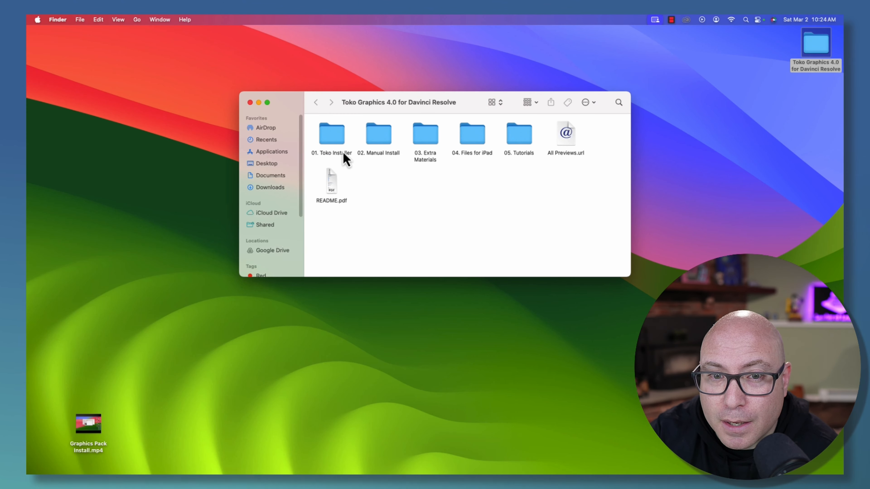
double_click(336, 147)
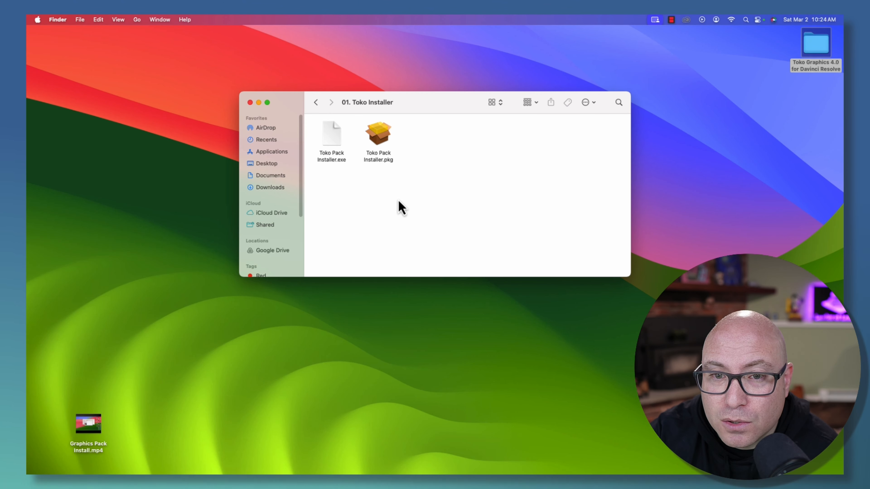
double_click(381, 136)
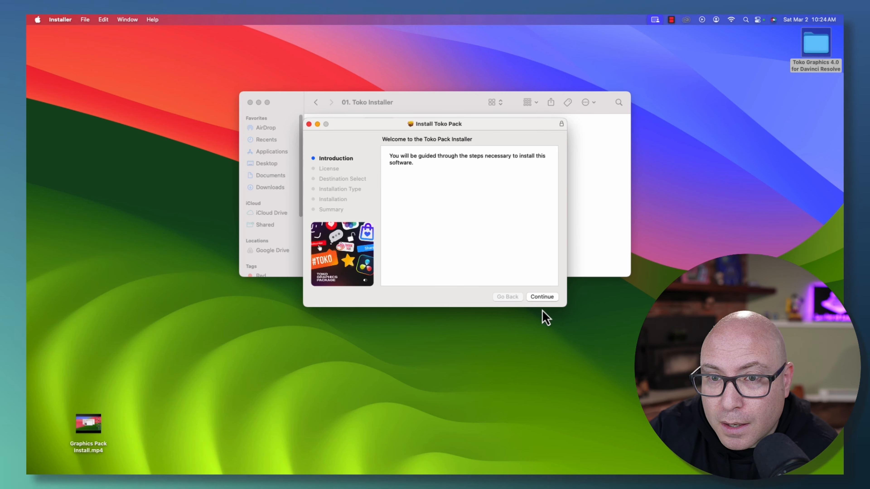
Proceed past the Toko Pack installer's introduction and agree to the software license agreement
left_click(542, 301)
scroll(521, 259, "down", 2)
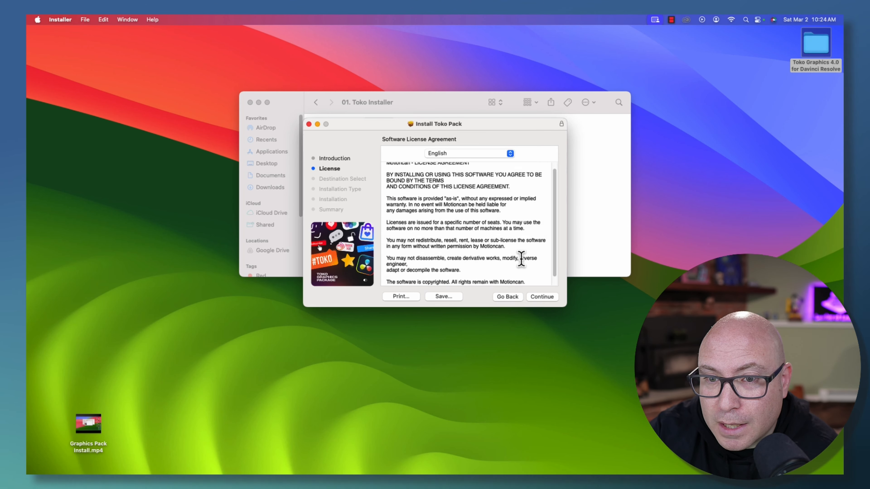
left_click(538, 301)
left_click(514, 236)
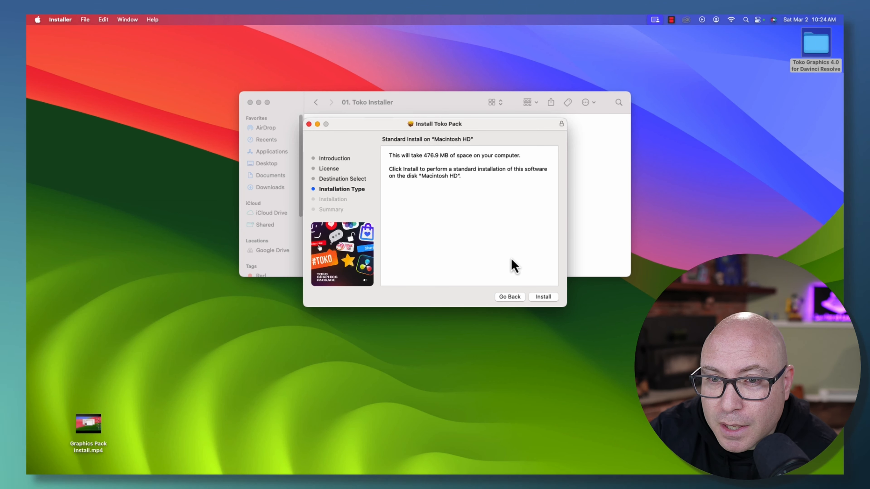
Run the standard installation on Macintosh HD and authorize it with the account password
left_click(542, 297)
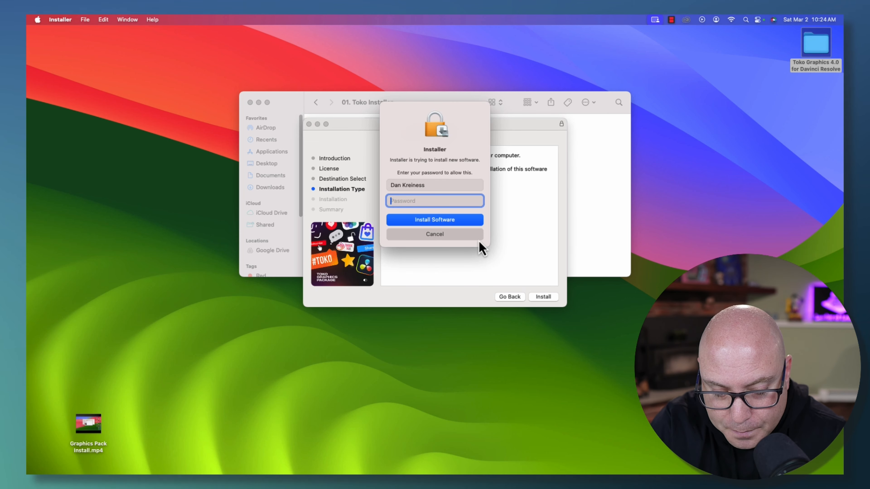
type("•••••••••")
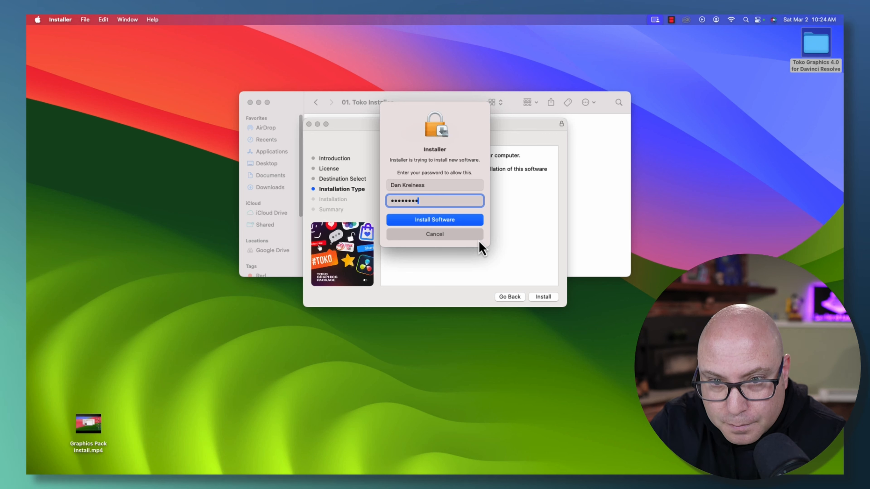
key("Return")
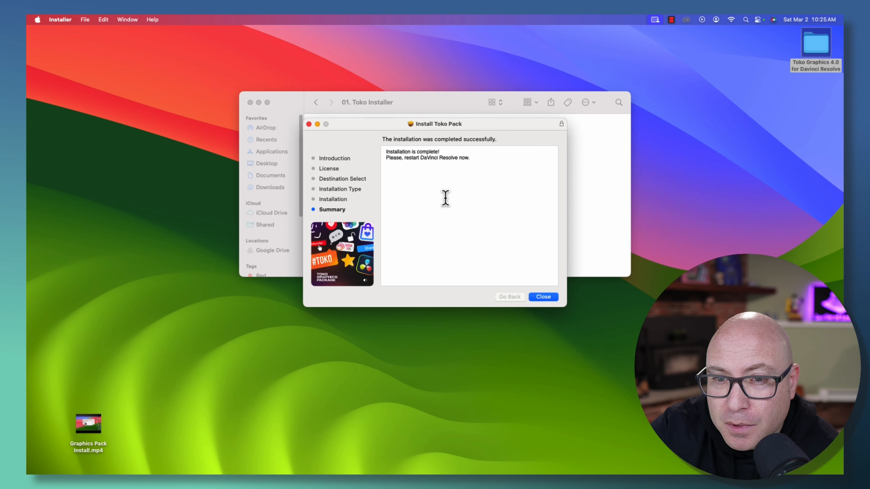
Highlight the installer's instruction to restart DaVinci Resolve, then close the installer and the 01. Toko Installer folder
left_click_drag(385, 158, 469, 158)
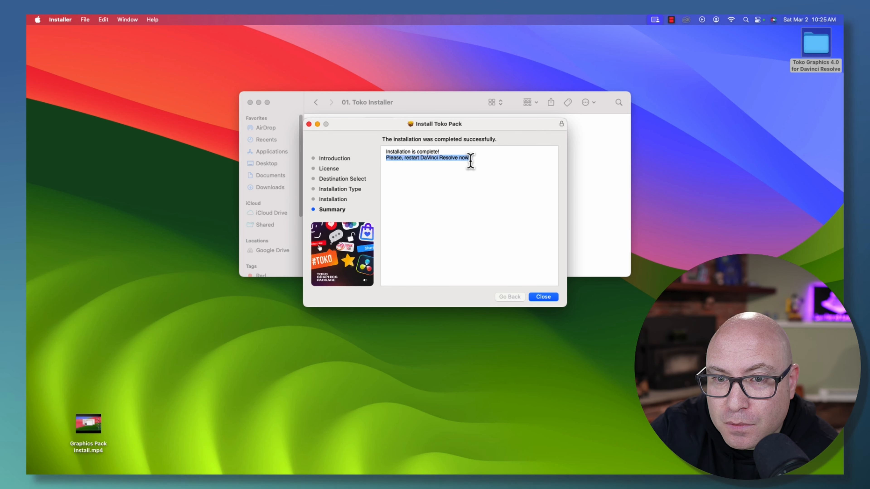
left_click(541, 298)
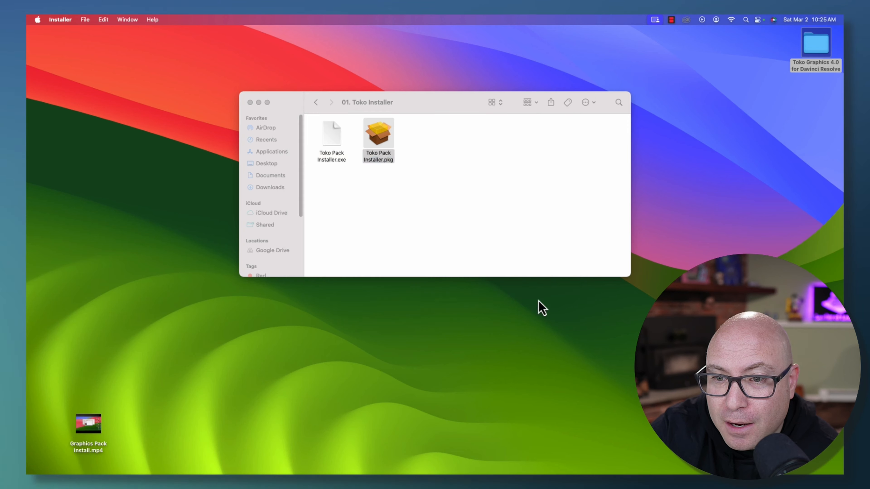
left_click(250, 102)
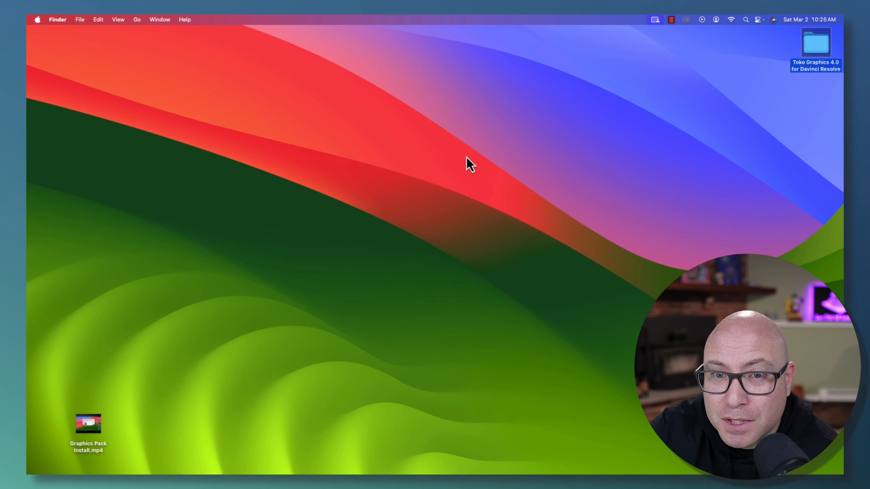
Launch DaVinci Resolve and browse the 01. Typography presets in the Toko Graphics category of Titles
mouse_move(274, 473)
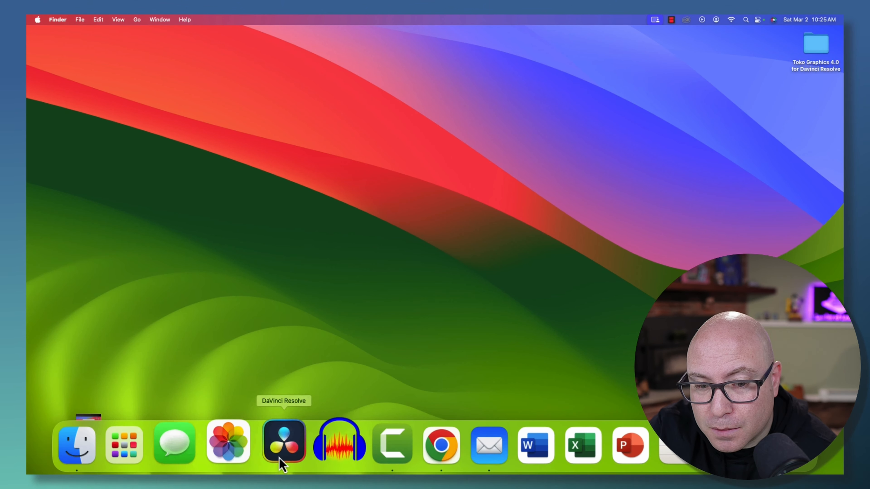
left_click(282, 442)
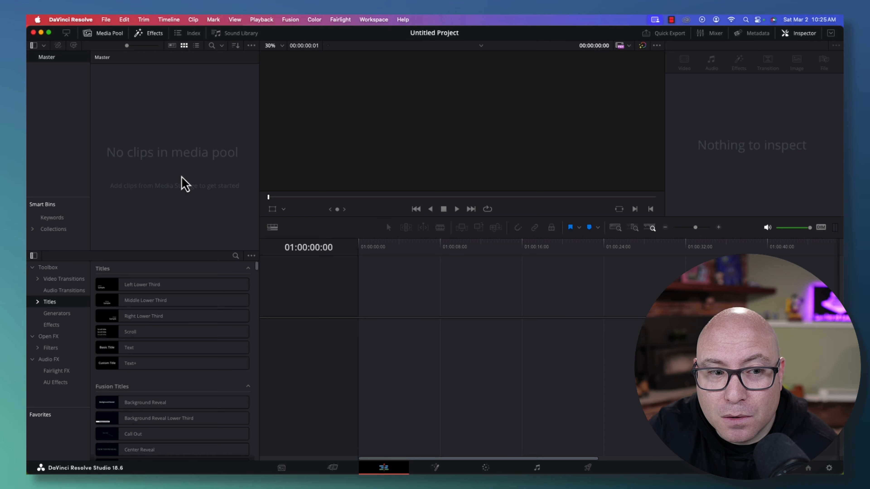
left_click(37, 303)
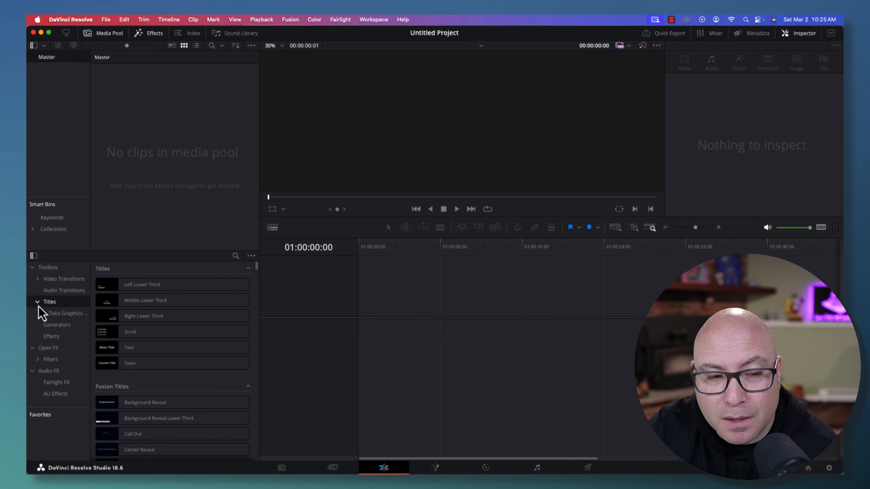
left_click(59, 314)
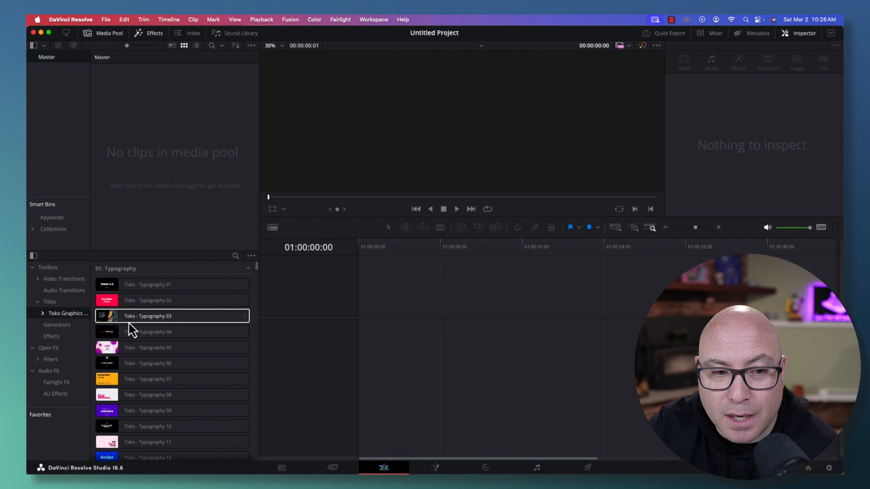
scroll(168, 308, "down", 2)
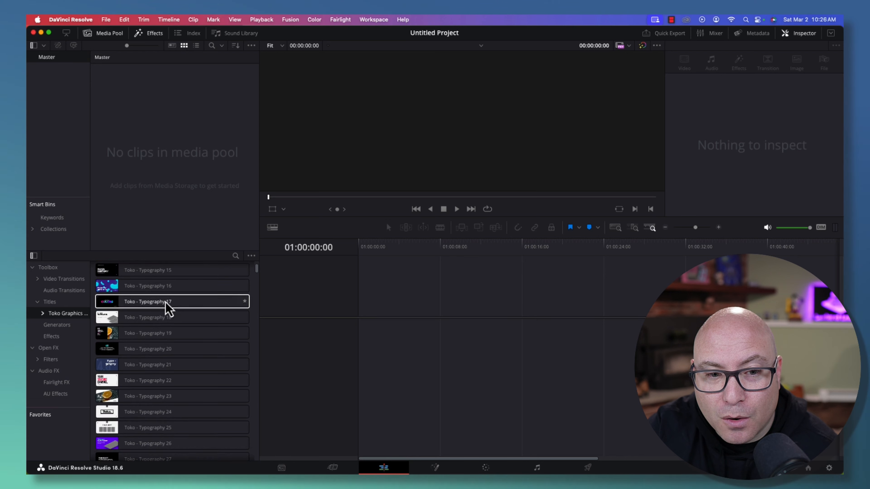
scroll(165, 302, "up", 2)
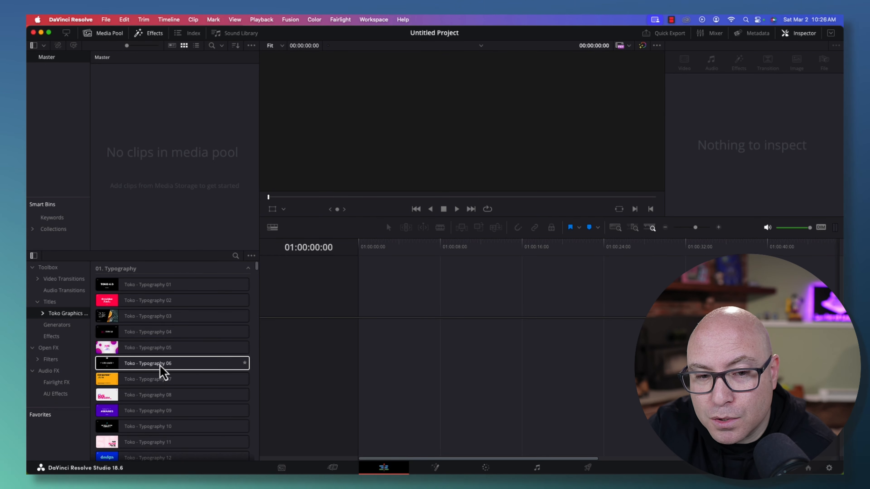
scroll(161, 373, "down", 5)
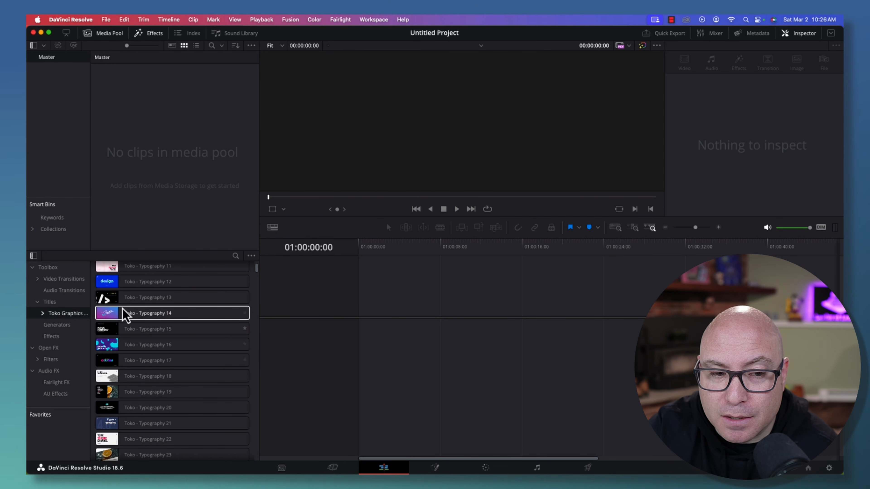
scroll(132, 346, "up", 5)
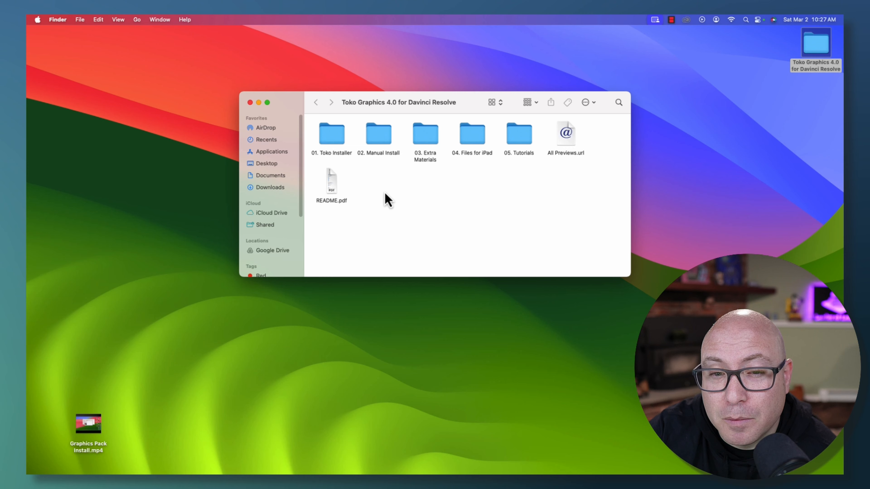
Open README.pdf from the Toko Graphics 4.0 folder and highlight its list of used fonts from Bebas NEUE to Kenyan Coffee
double_click(335, 187)
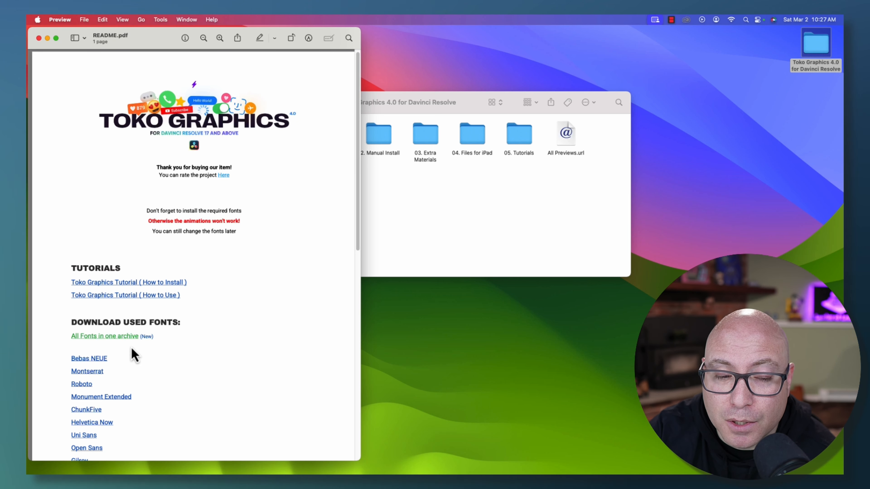
scroll(135, 355, "down", 5)
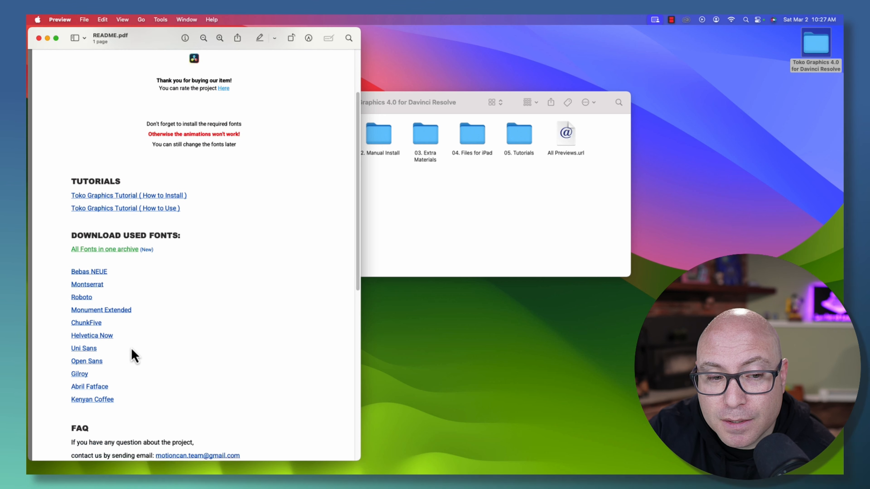
left_click_drag(128, 408, 64, 272)
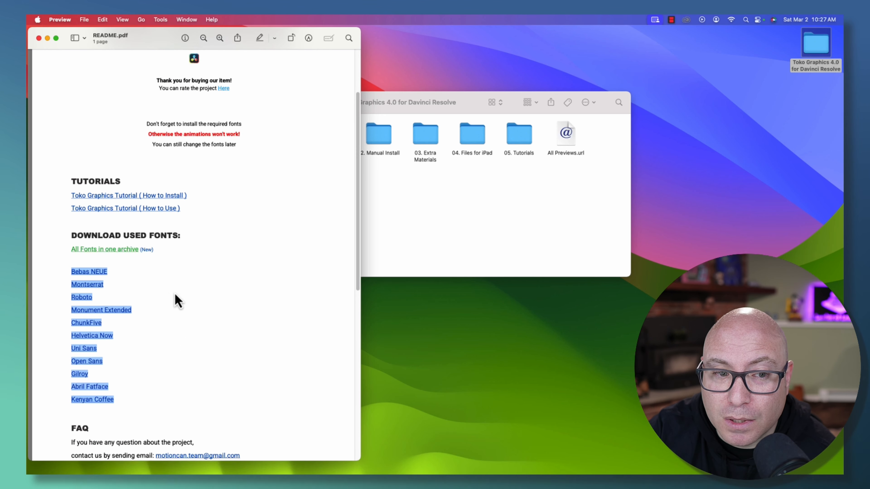
Open the All Fonts in one archive link in Google Chrome and save USED FONTS (Toko Graphics).zip to the Desktop
left_click(94, 256)
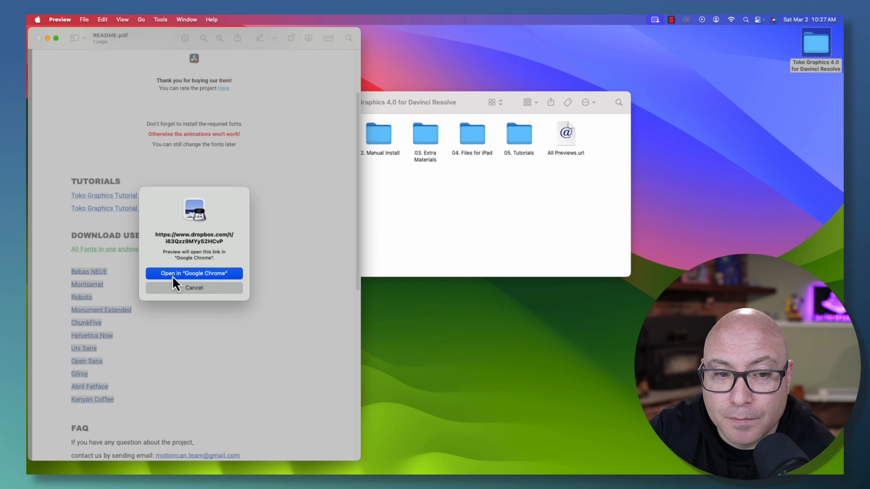
left_click(173, 278)
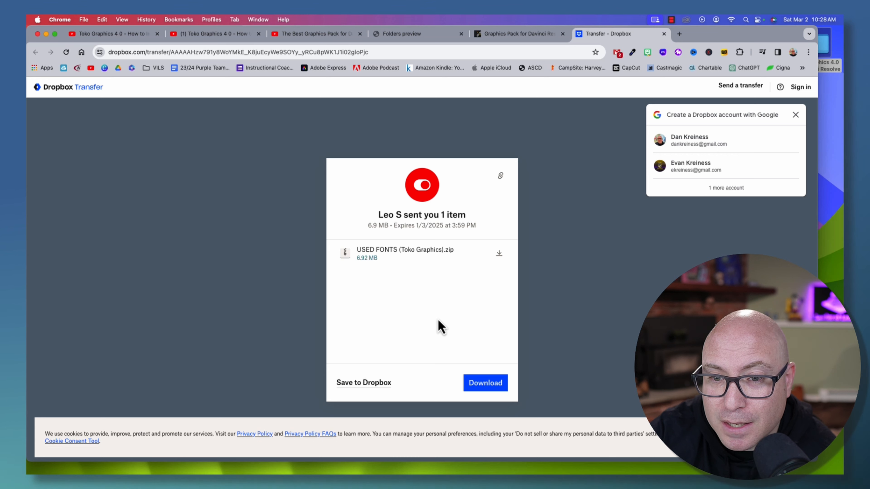
left_click(499, 254)
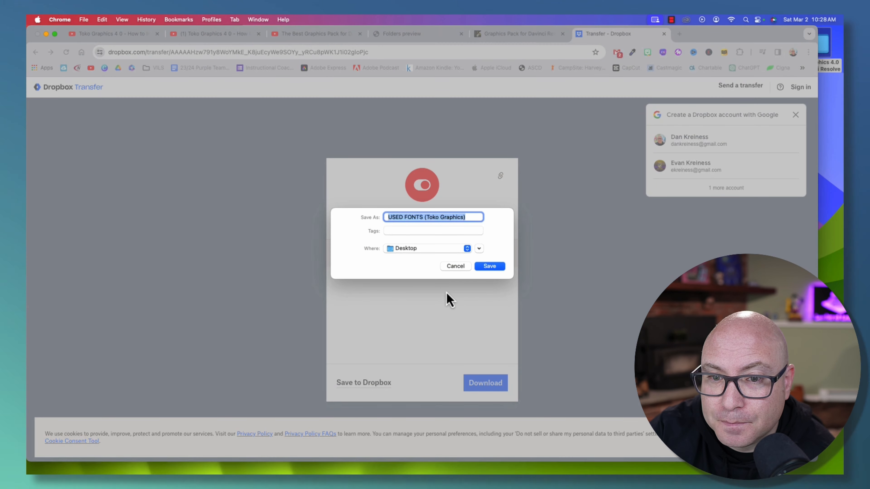
left_click(488, 267)
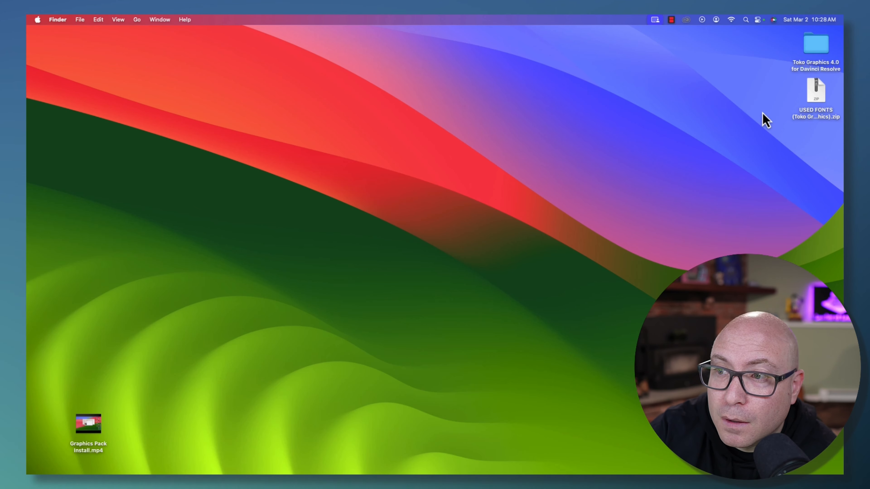
Extract USED FONTS (Toko Graphics).zip on the Desktop and remove the zip file, keeping the extracted folder
double_click(803, 110)
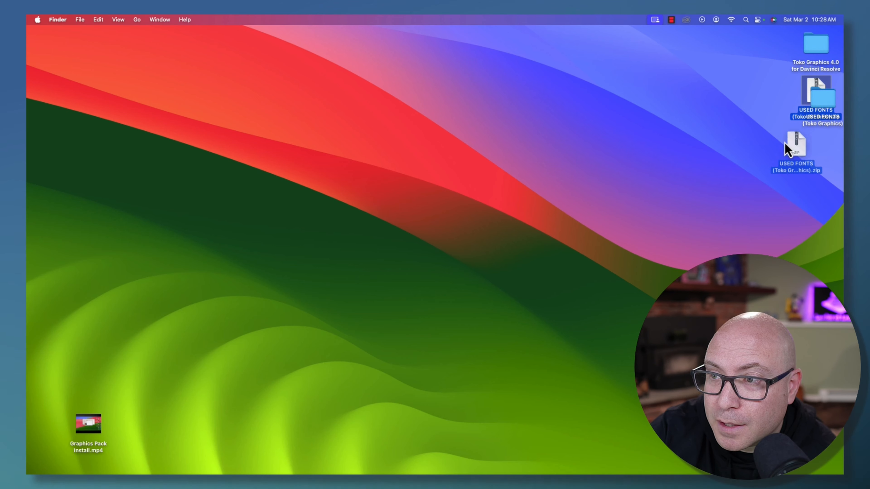
left_click_drag(816, 92, 795, 445)
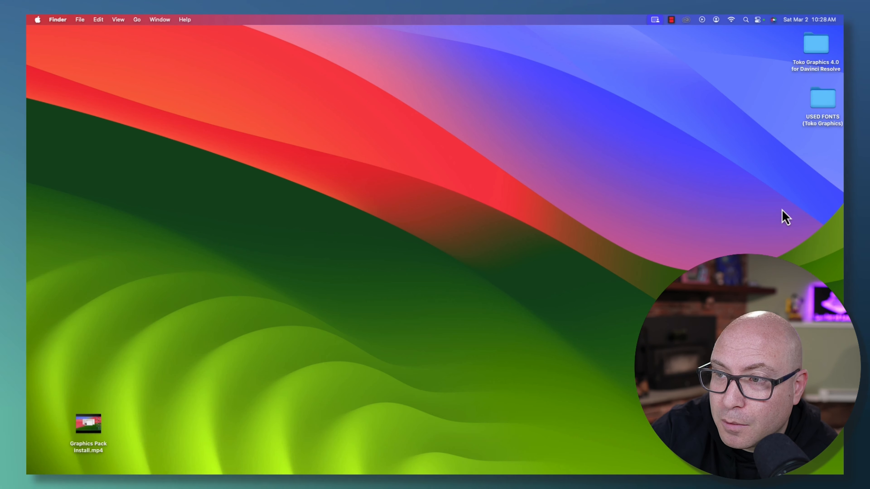
left_click(817, 102)
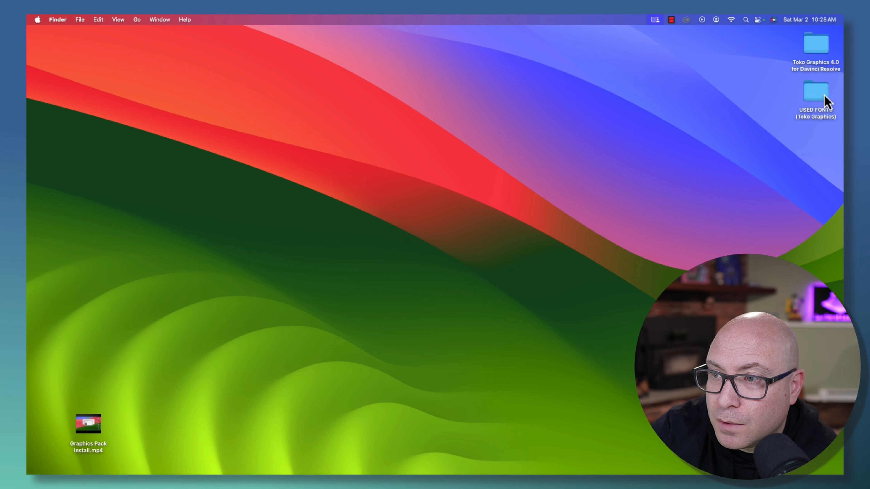
Install the five BebasNeue OTF fonts from the 2. BebasNeue folder of USED FONTS (Toko Graphics) into Font Book
double_click(821, 100)
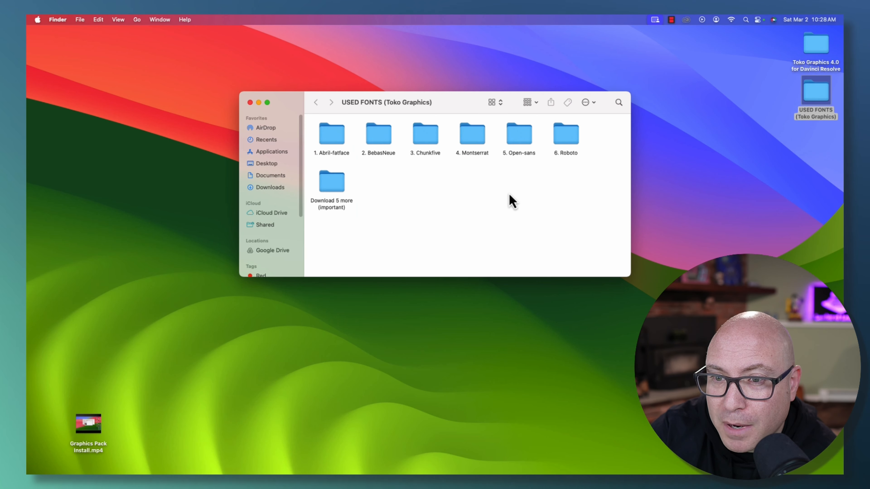
double_click(337, 139)
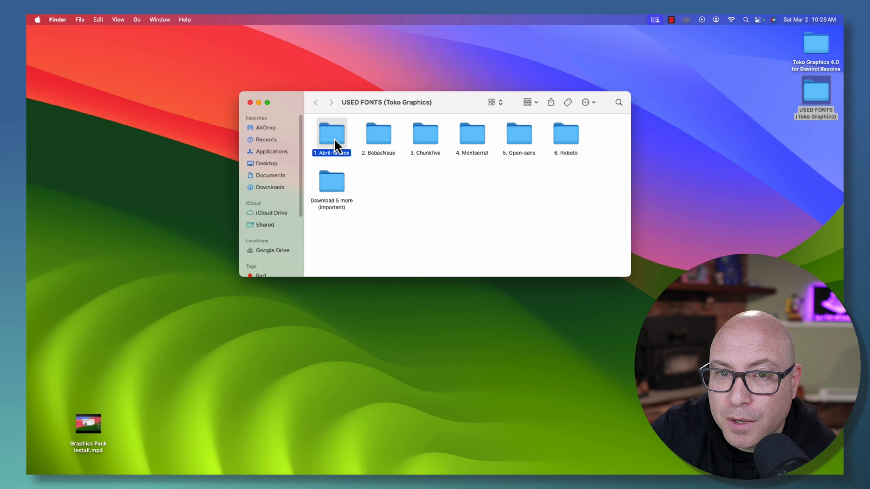
left_click(316, 103)
double_click(374, 137)
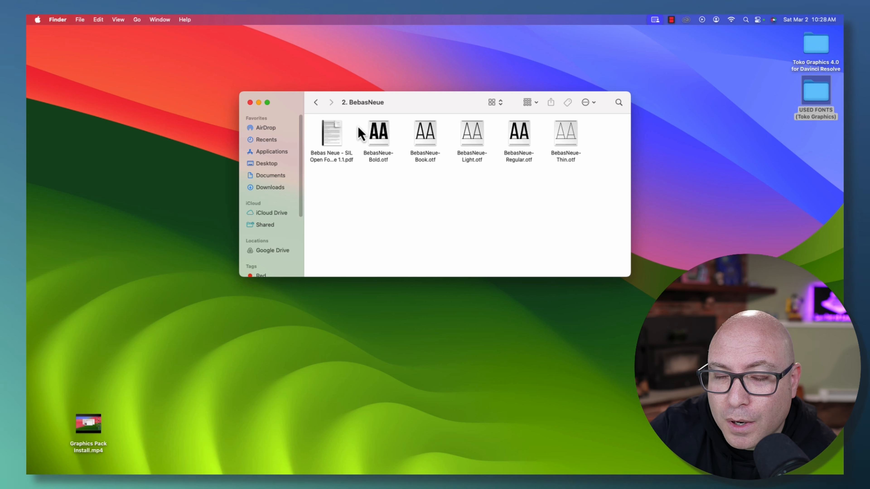
left_click_drag(357, 130, 596, 185)
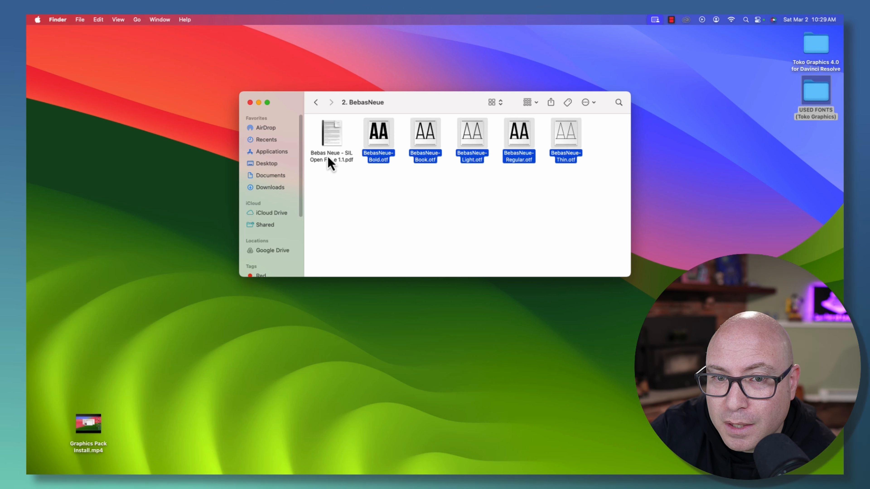
right_click(386, 143)
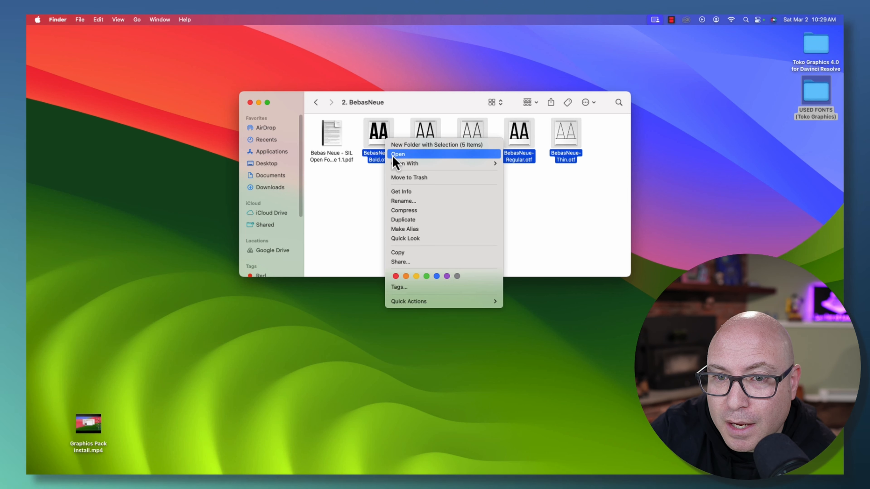
left_click(393, 156)
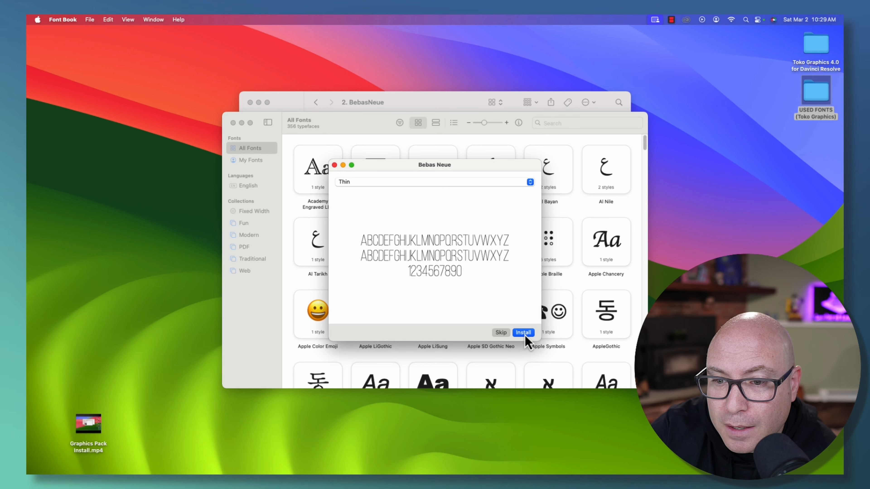
left_click(523, 333)
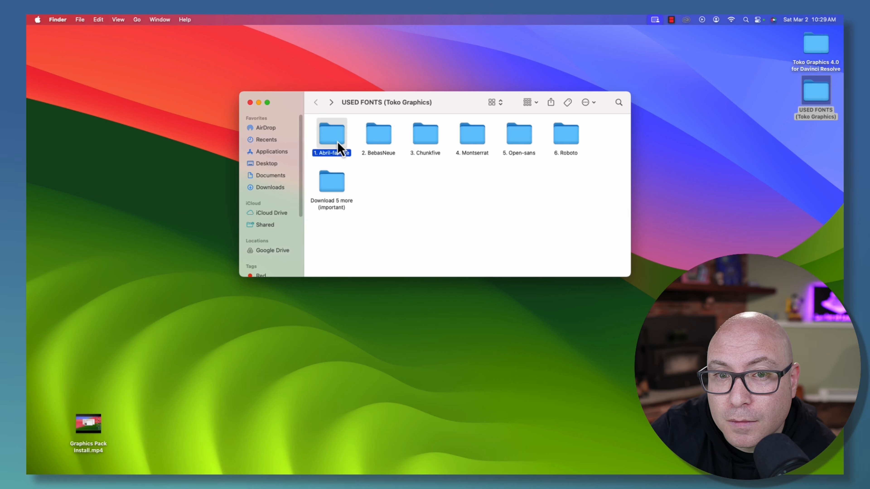
Install the fonts from the remaining numbered folders, from 1. Abril-fatface to 6. Roboto, and return to the USED FONTS (Toko Graphics) folder
double_click(338, 148)
right_click(335, 134)
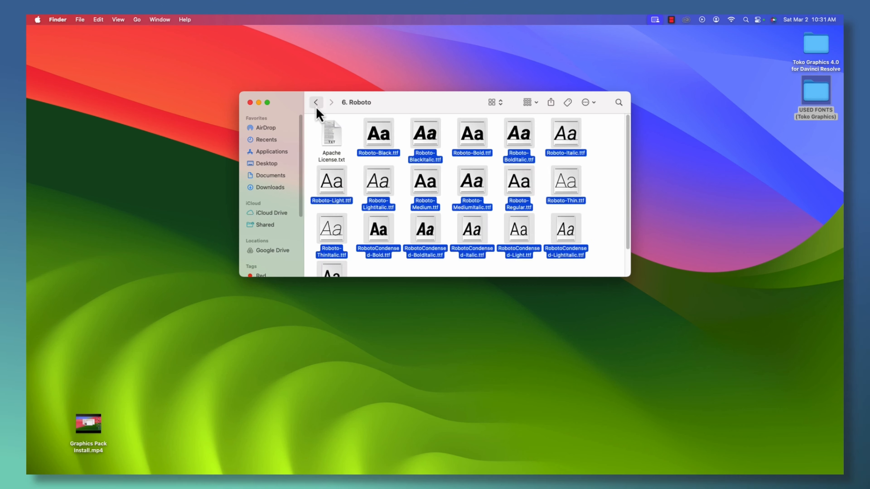
left_click(316, 102)
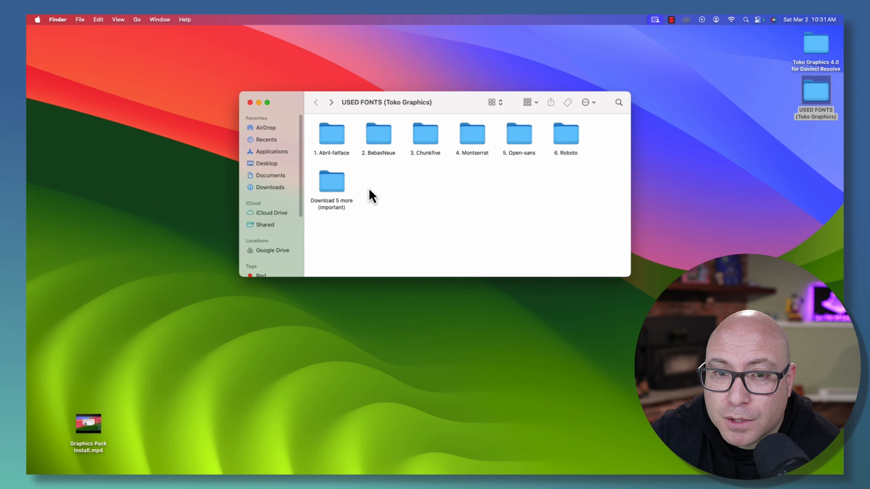
Download the extra fonts linked in Download 5 more (important), extract UniSans.zip on the Desktop and install the UniSans-Trial OTF fonts
double_click(338, 192)
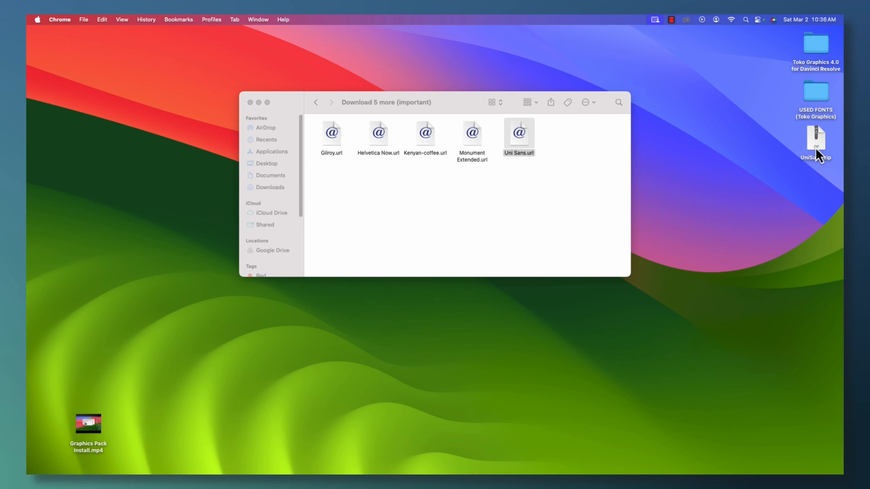
right_click(402, 246)
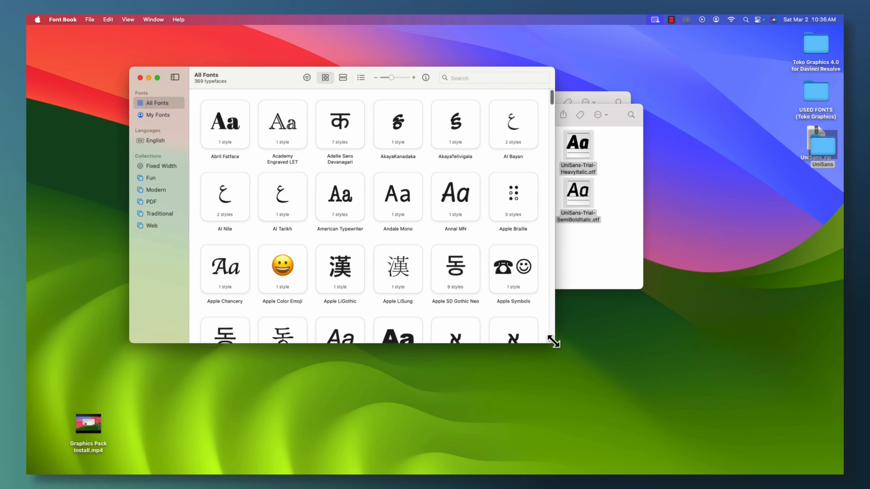
Enlarge the Font Book window and look through All Fonts for the pack's fonts, including ChunkFive and Roboto
left_click_drag(550, 340, 715, 445)
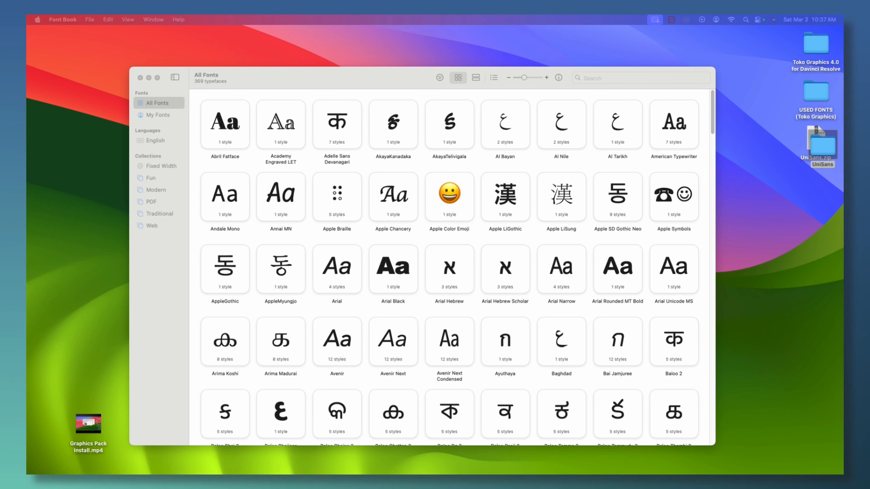
left_click(149, 78)
left_click(723, 453)
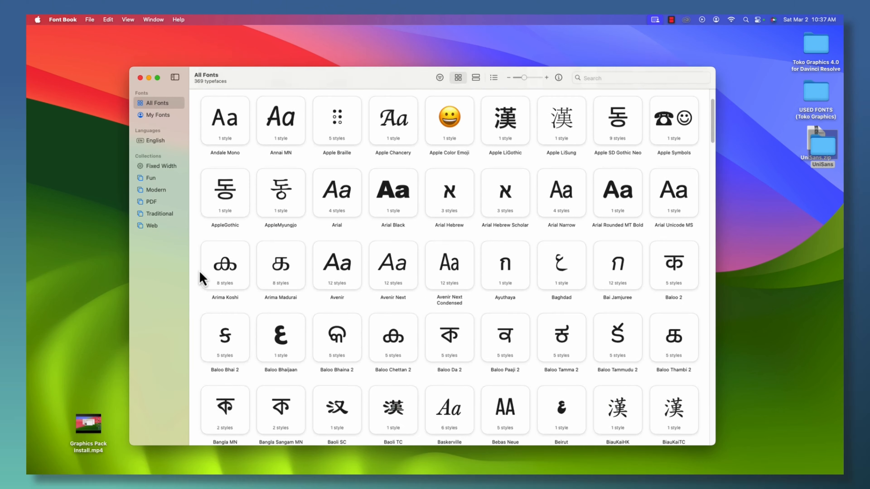
scroll(205, 279, "down", 15)
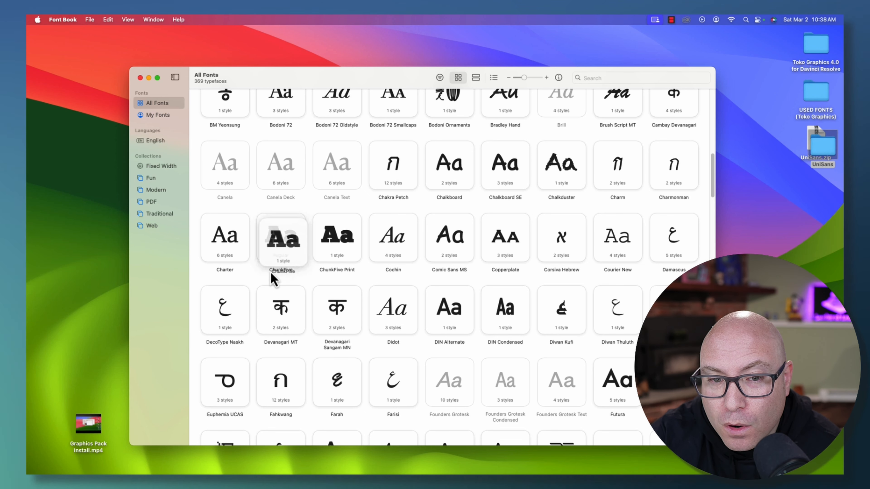
mouse_move(271, 278)
left_mouse_down()
mouse_move(260, 277)
mouse_move(276, 281)
mouse_move(273, 272)
left_mouse_up()
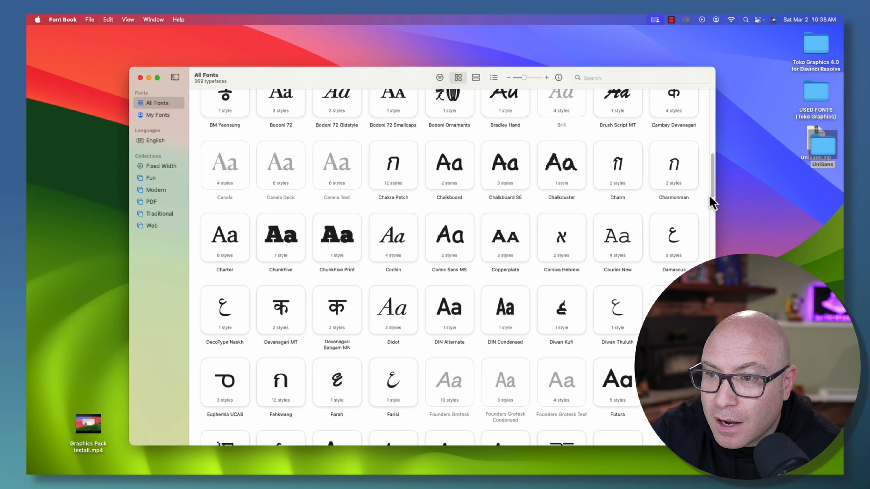
left_click_drag(712, 194, 712, 379)
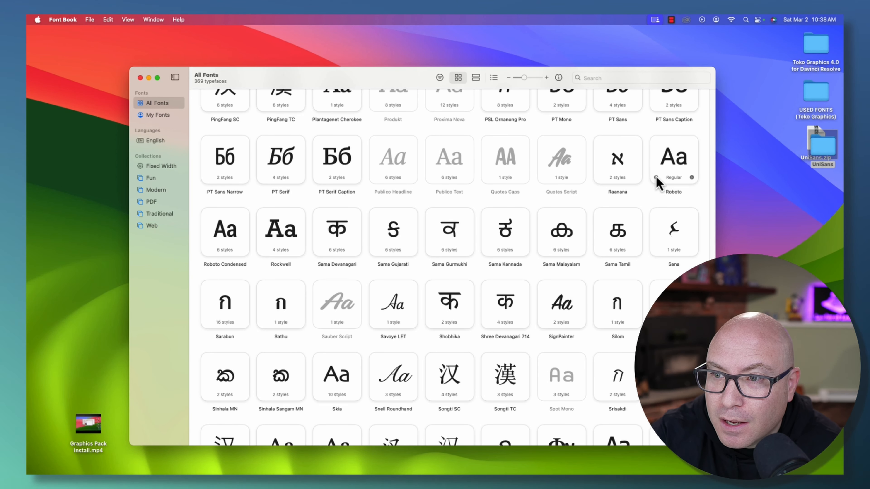
left_click(679, 167)
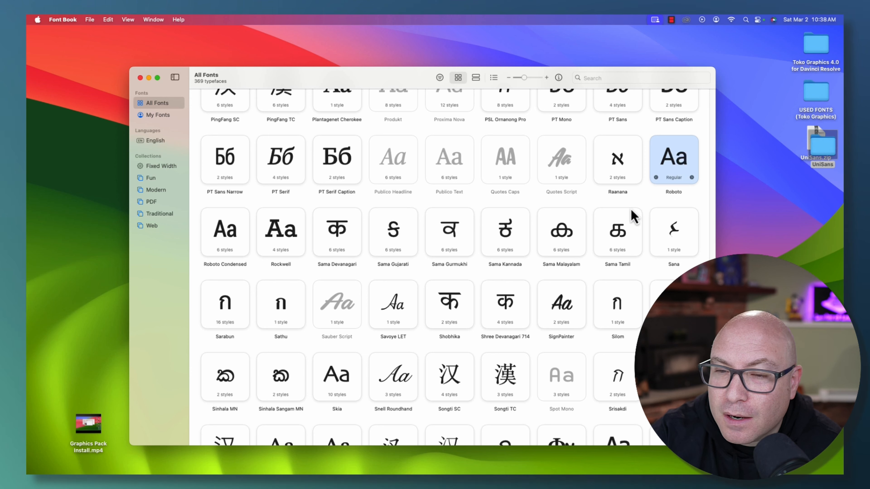
Close Font Book and the USED FONTS window, and move UniSans.zip and the UniSans folder to the Trash
left_click(140, 78)
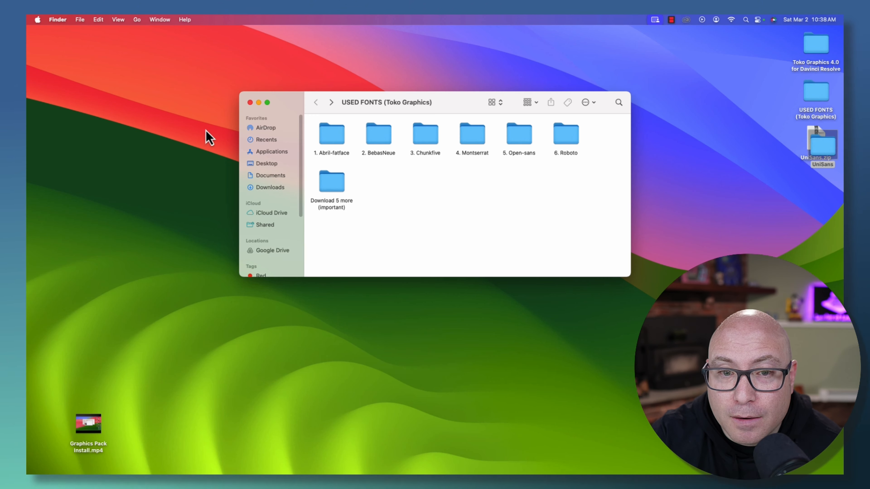
left_click(250, 103)
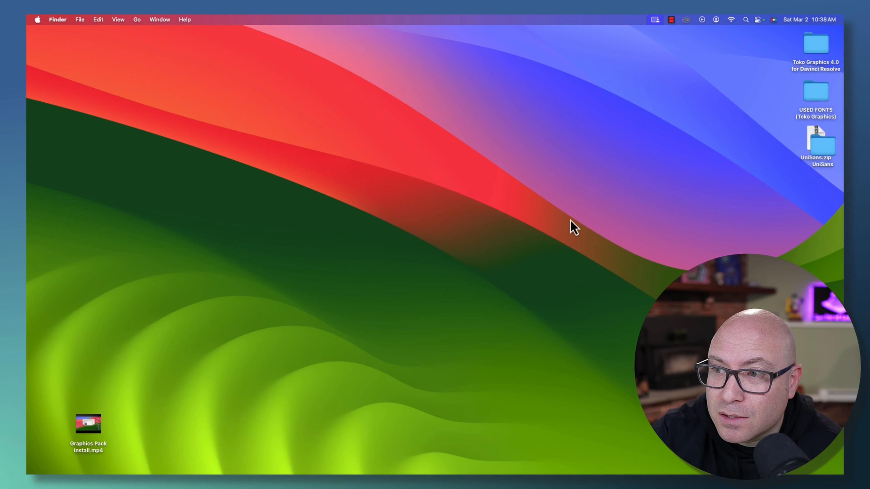
left_click_drag(810, 151, 794, 445)
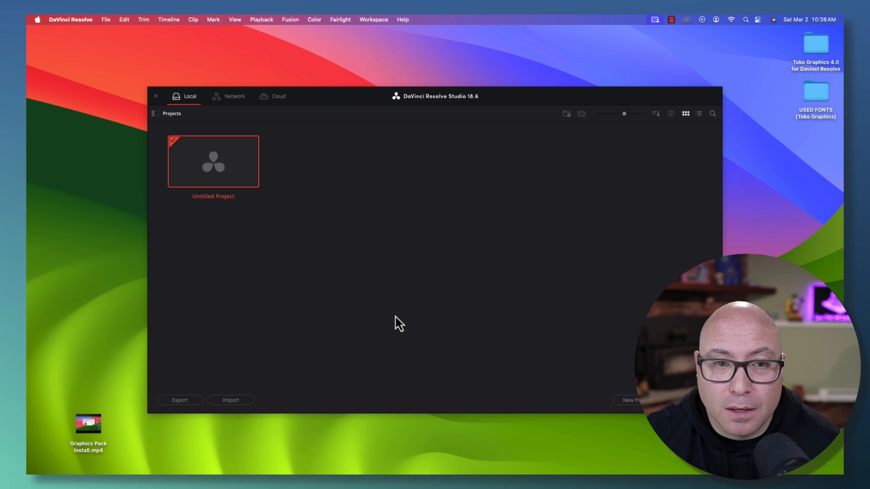
Open Untitled Project in DaVinci Resolve and show the Toko Graphics titles on the Edit page
double_click(248, 182)
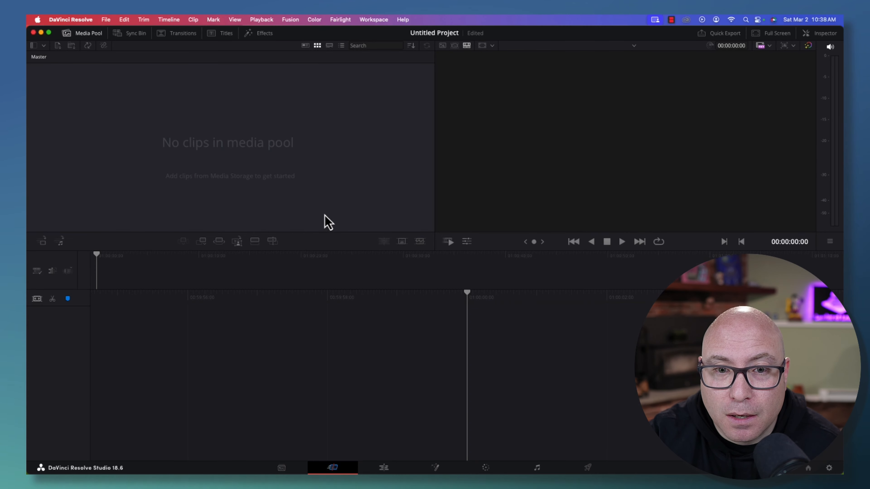
left_click(384, 468)
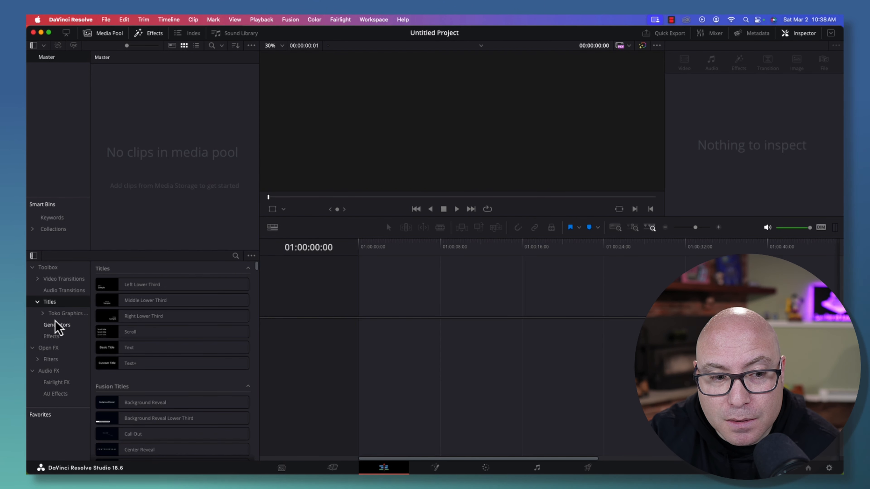
left_click(44, 319)
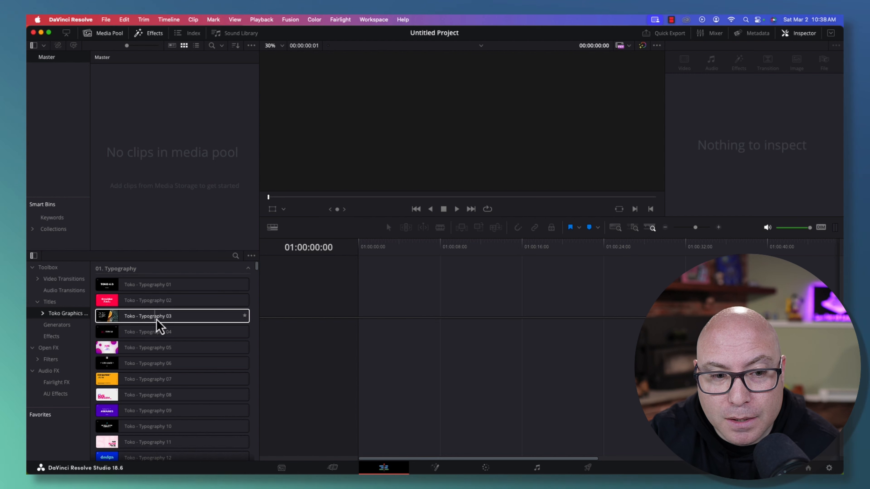